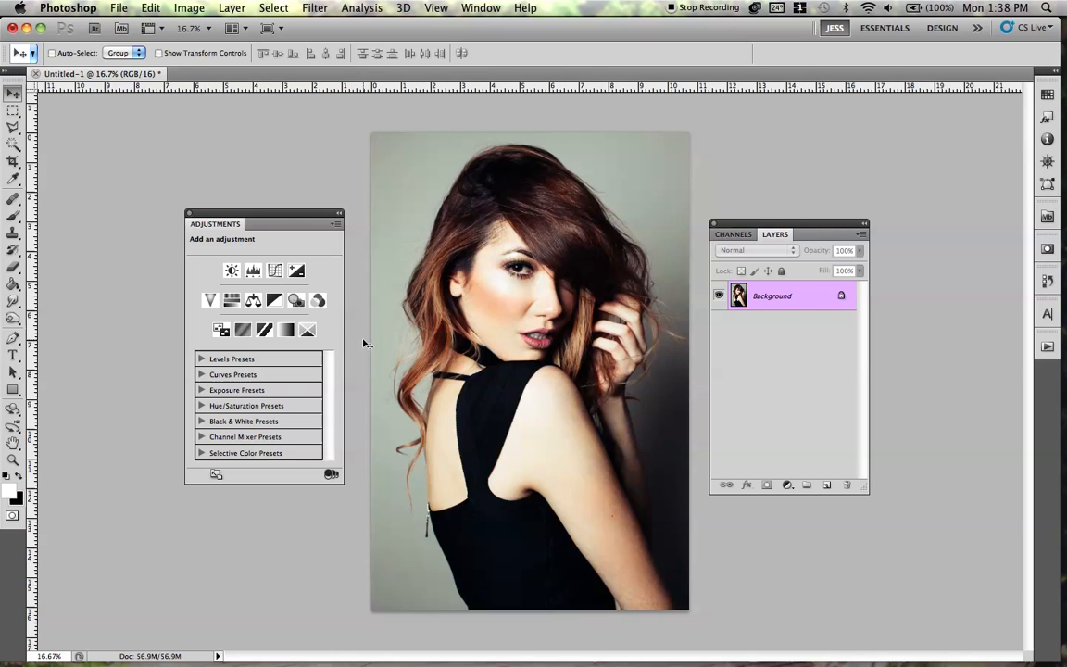
- Move the floating Adjustments and Layers panels slightly closer to the photo
key(super+equal)
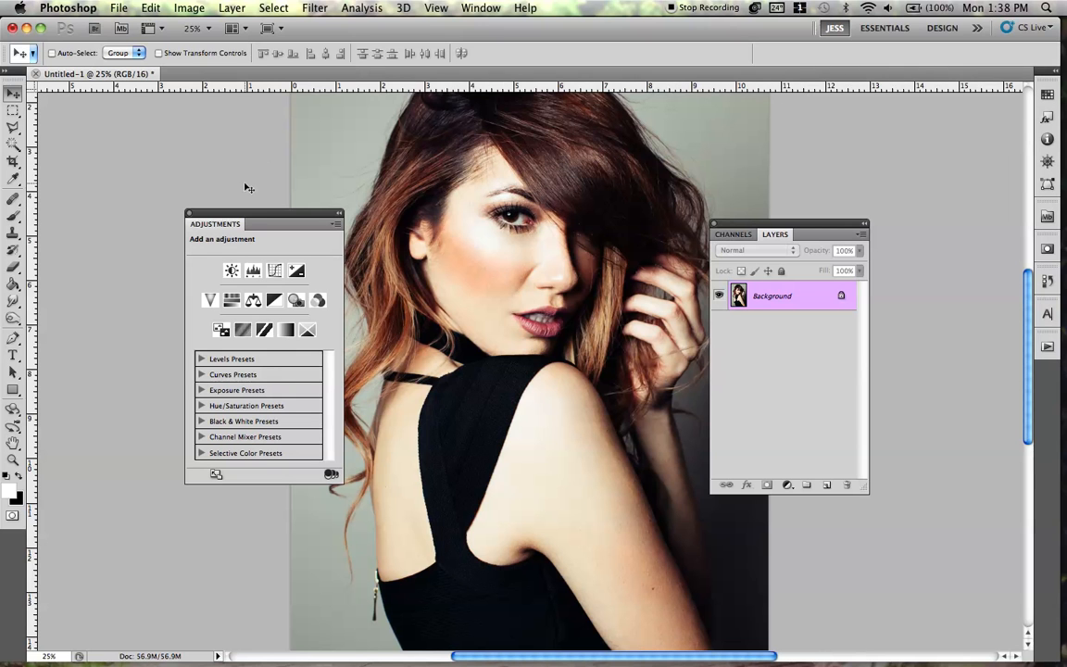
key(super+minus)
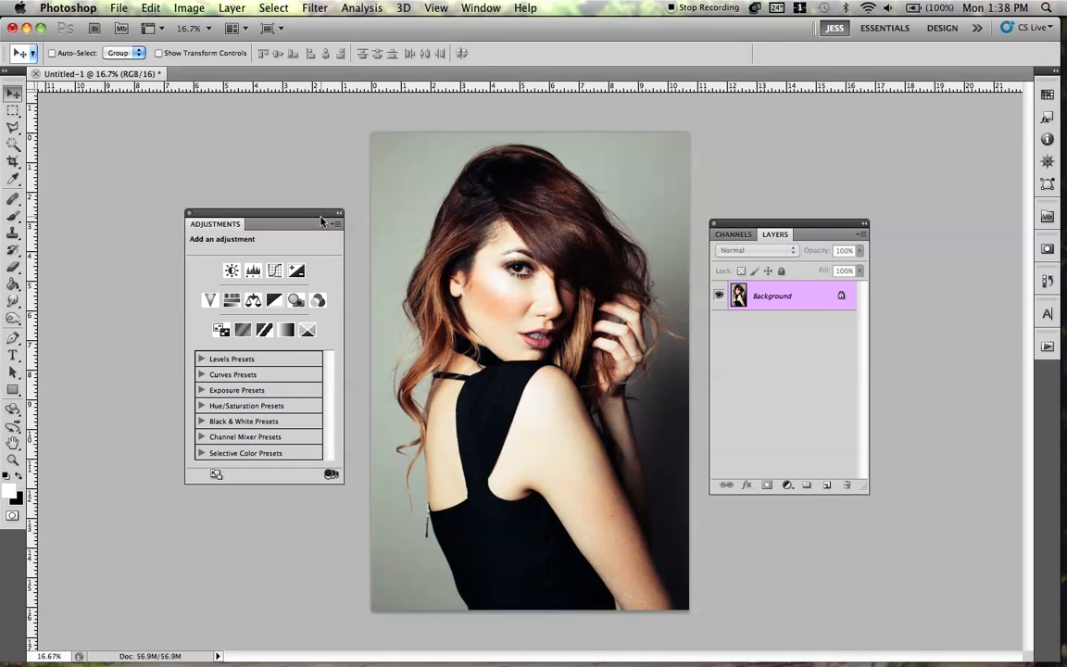
drag(323, 219, 335, 228)
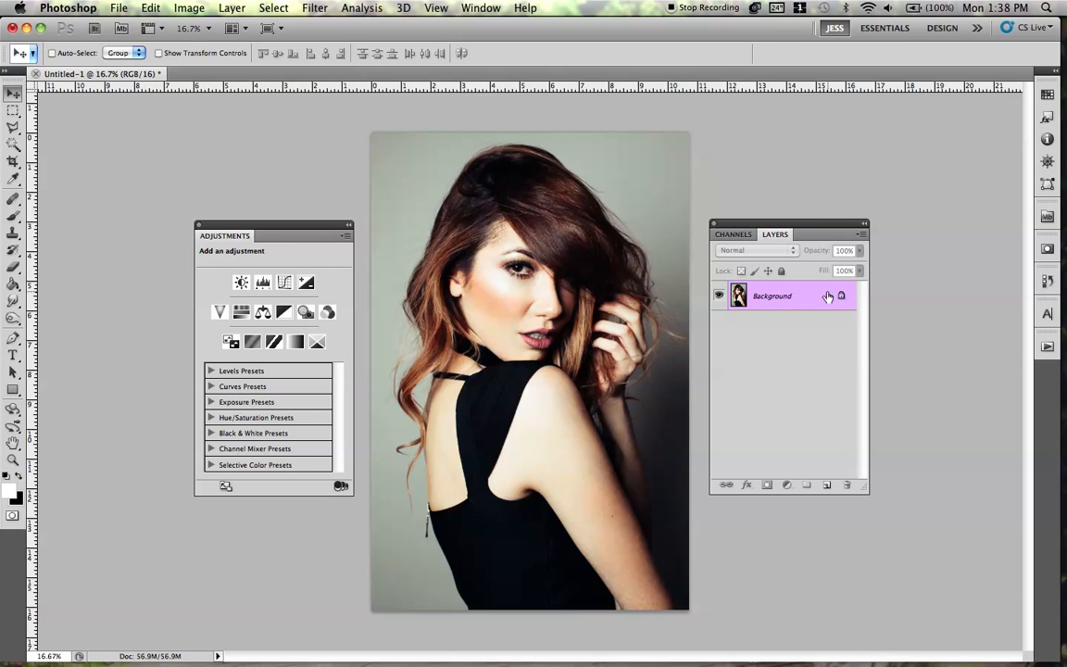
drag(813, 233, 800, 236)
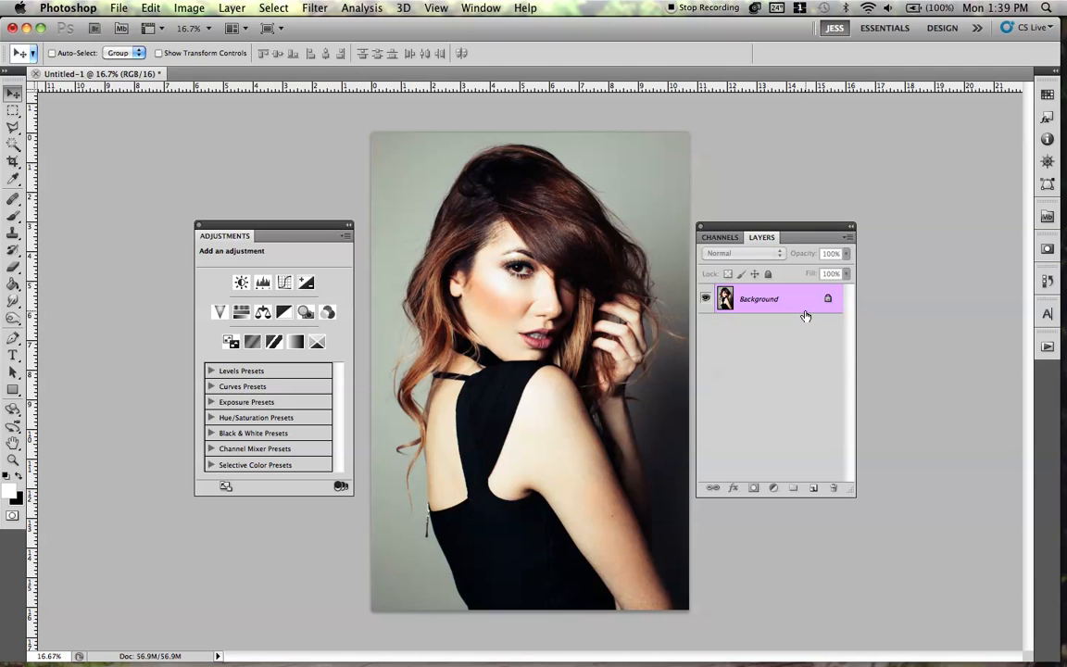
- Duplicate the Background layer and open the copy in the Liquify filter, enlarging its window to show the whole photo
key(super+j)
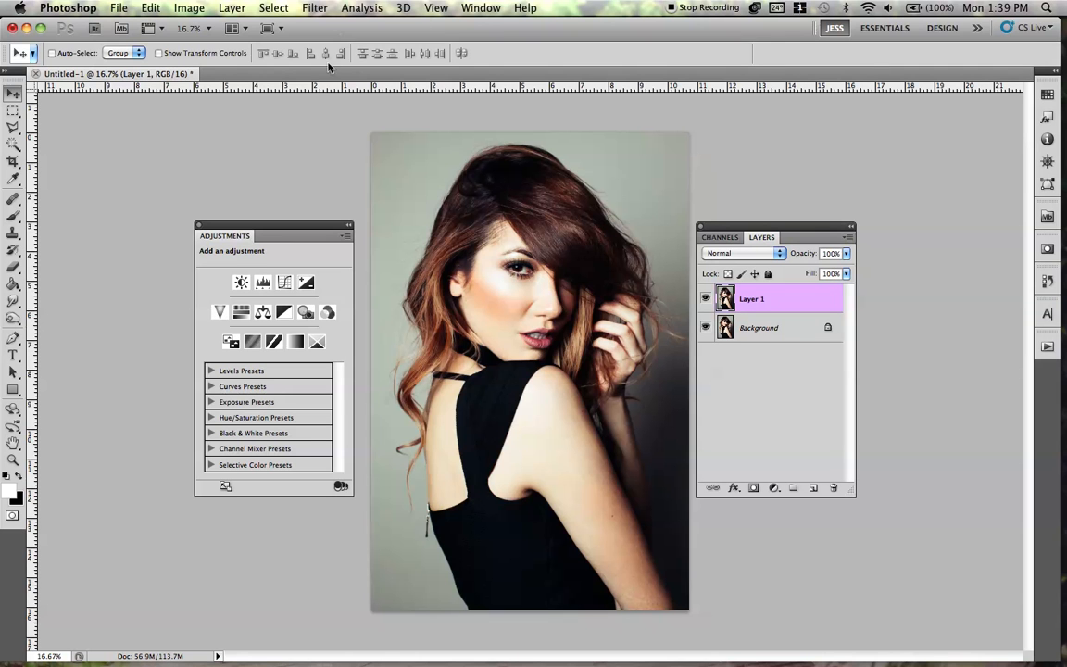
click(311, 8)
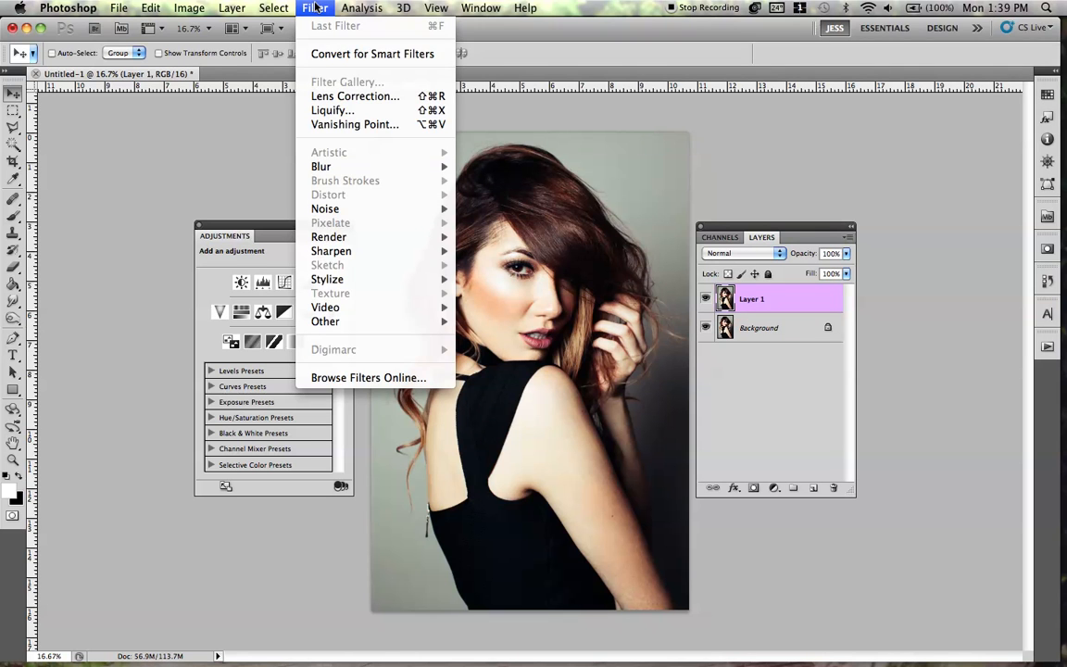
click(320, 110)
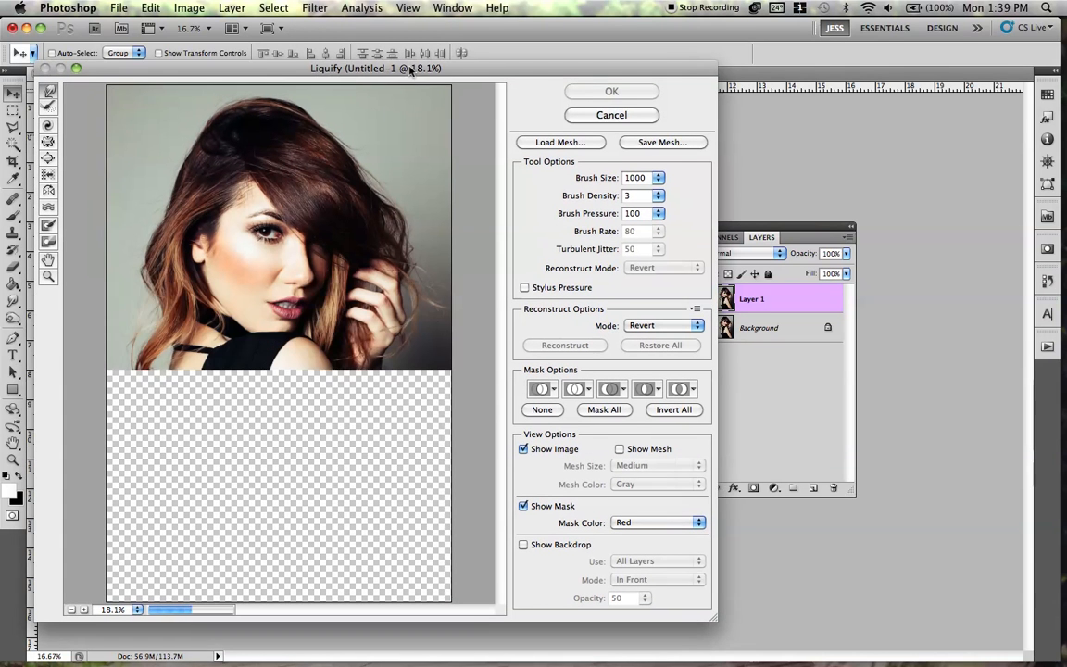
drag(719, 628, 885, 650)
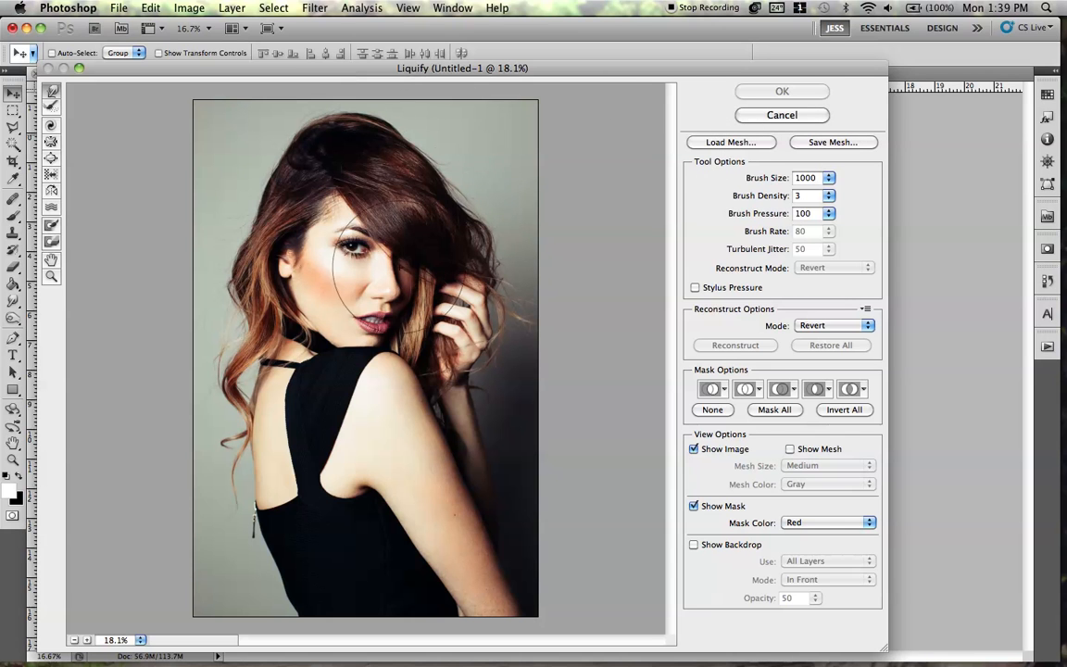
- Protect the woman's face with the Freeze Mask tool at brush size 333
click(52, 226)
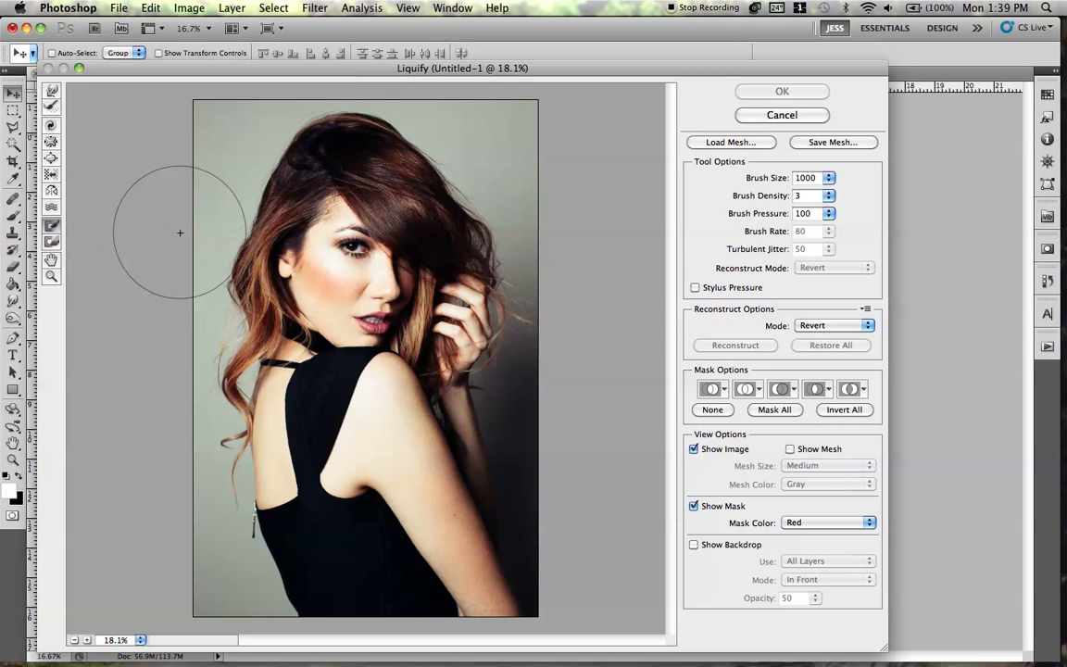
key(bracketleft)
key(bracketleft)
key(bracketleft)
key(bracketleft)
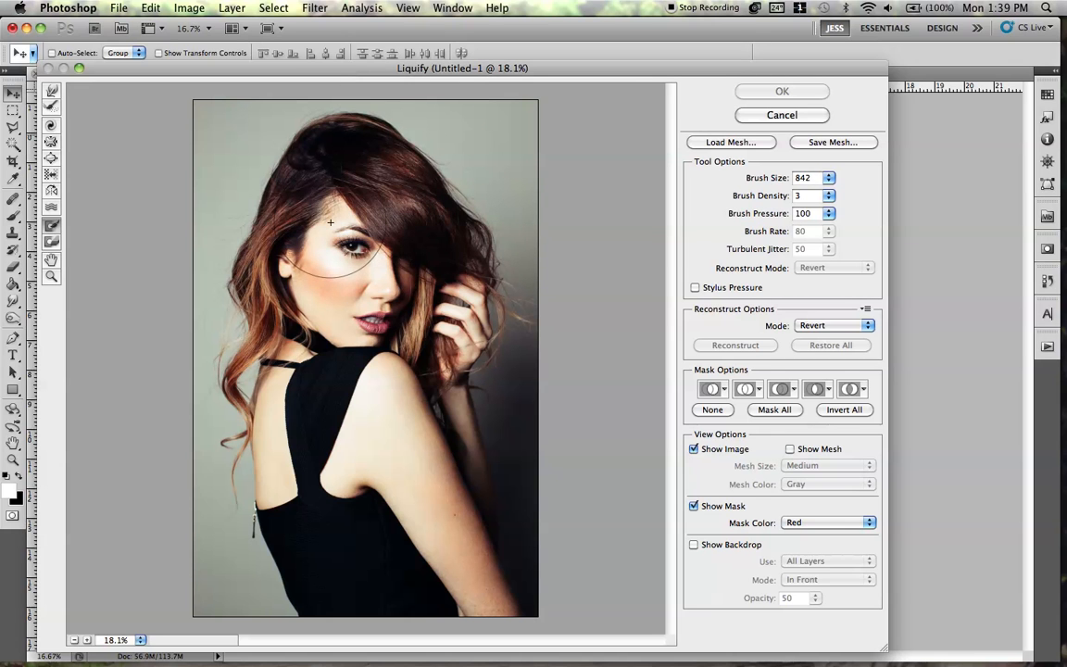
key(bracketleft)
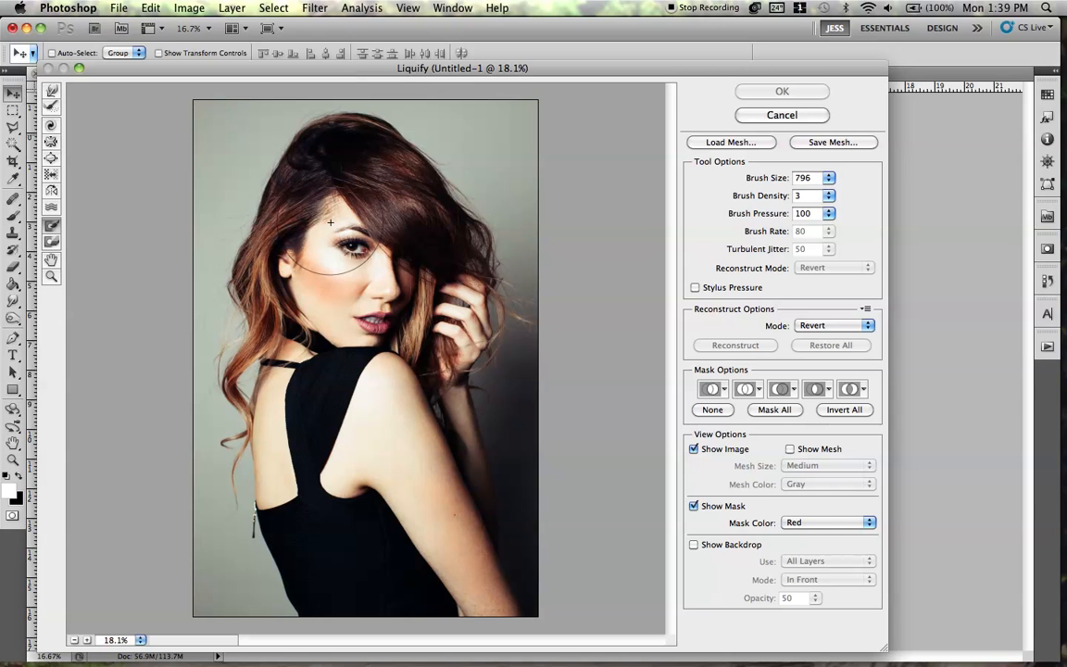
key(bracketleft)
drag(812, 178, 785, 180)
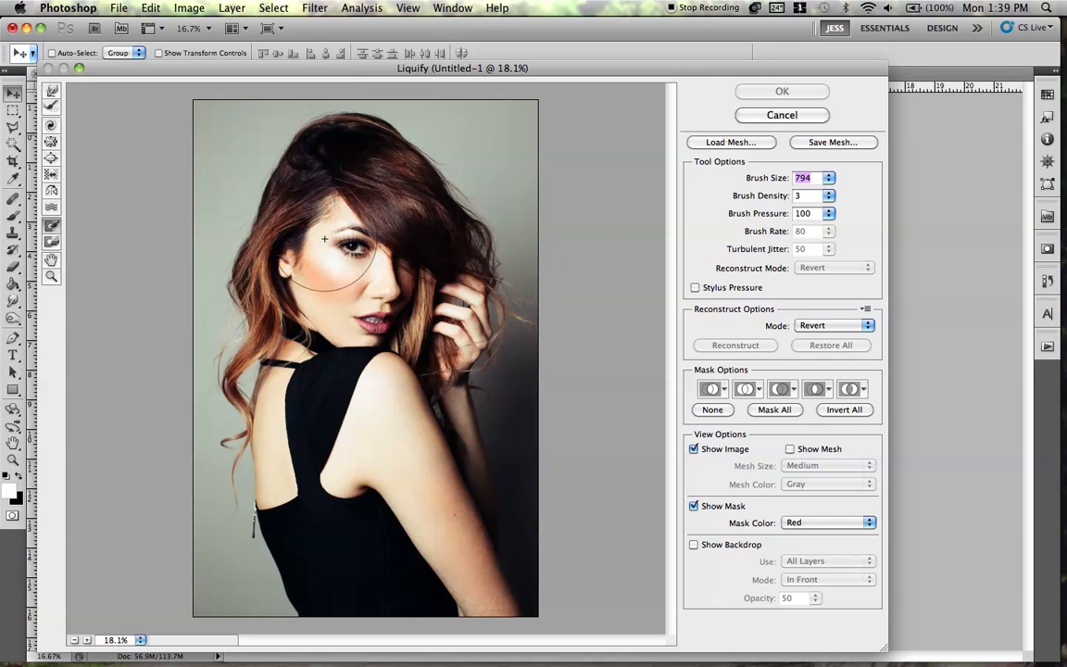
mouse_move(330, 224)
mouse_down()
mouse_move(301, 204)
mouse_move(315, 232)
mouse_move(348, 248)
mouse_up()
click(765, 179)
mouse_move(334, 222)
mouse_down()
mouse_move(393, 271)
mouse_move(389, 301)
mouse_move(391, 282)
mouse_move(398, 292)
mouse_move(374, 329)
mouse_move(359, 338)
mouse_move(318, 316)
mouse_move(296, 264)
mouse_move(327, 226)
mouse_move(344, 302)
mouse_move(369, 312)
mouse_up()
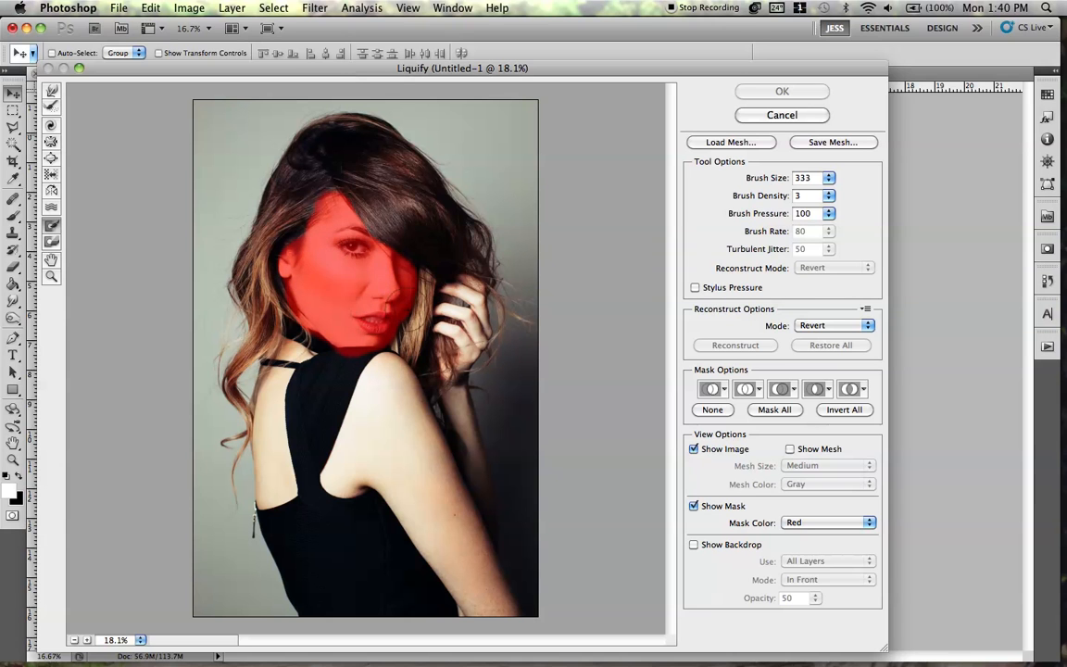
- Extend the freeze mask over the raised hand and forearm, the neck, the upper back and the shoulder
mouse_move(460, 295)
mouse_down()
mouse_move(468, 326)
mouse_move(458, 311)
mouse_move(469, 344)
mouse_move(452, 392)
mouse_move(458, 423)
mouse_move(453, 374)
mouse_move(436, 434)
mouse_up()
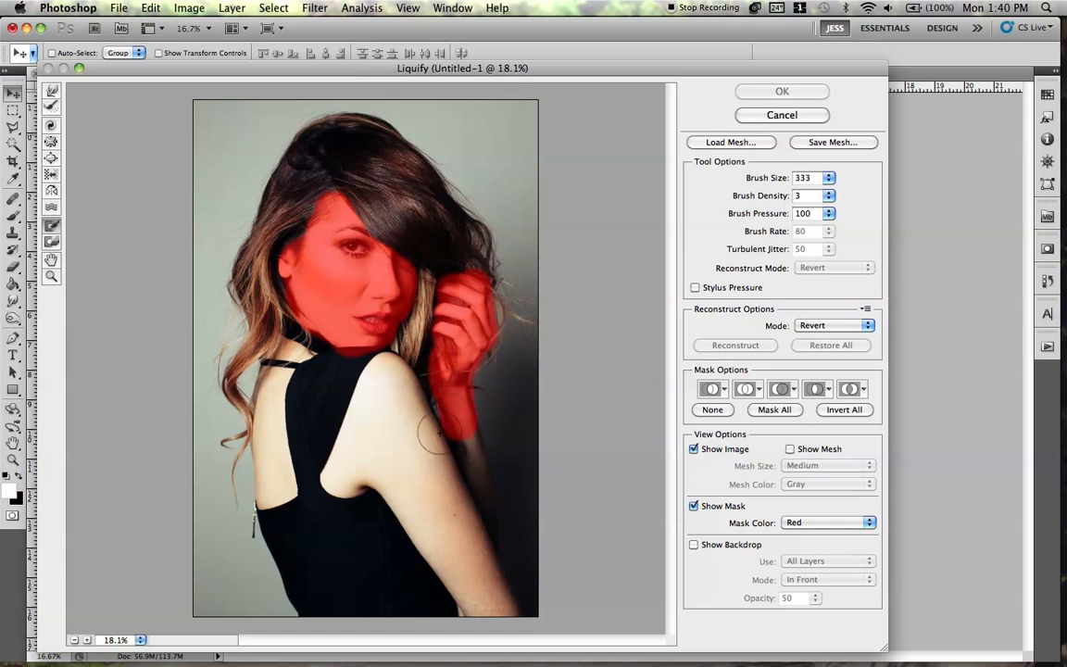
mouse_move(320, 328)
mouse_down()
mouse_move(280, 310)
mouse_move(265, 352)
mouse_move(275, 391)
mouse_up()
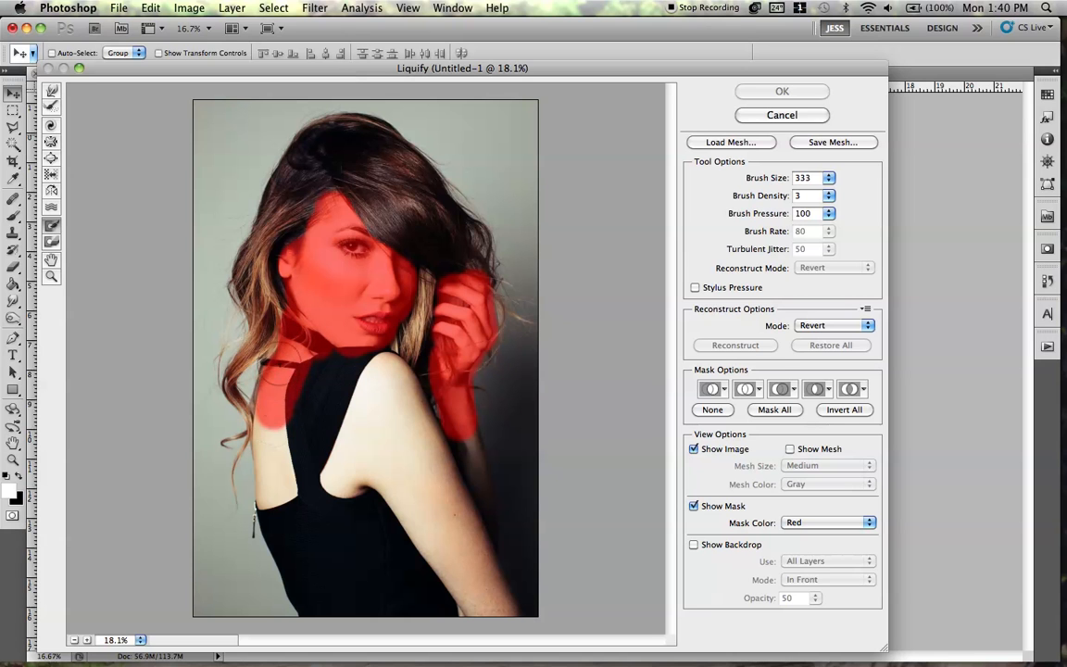
mouse_move(283, 348)
mouse_down()
mouse_move(259, 398)
mouse_move(375, 376)
mouse_move(341, 338)
mouse_move(350, 343)
mouse_up()
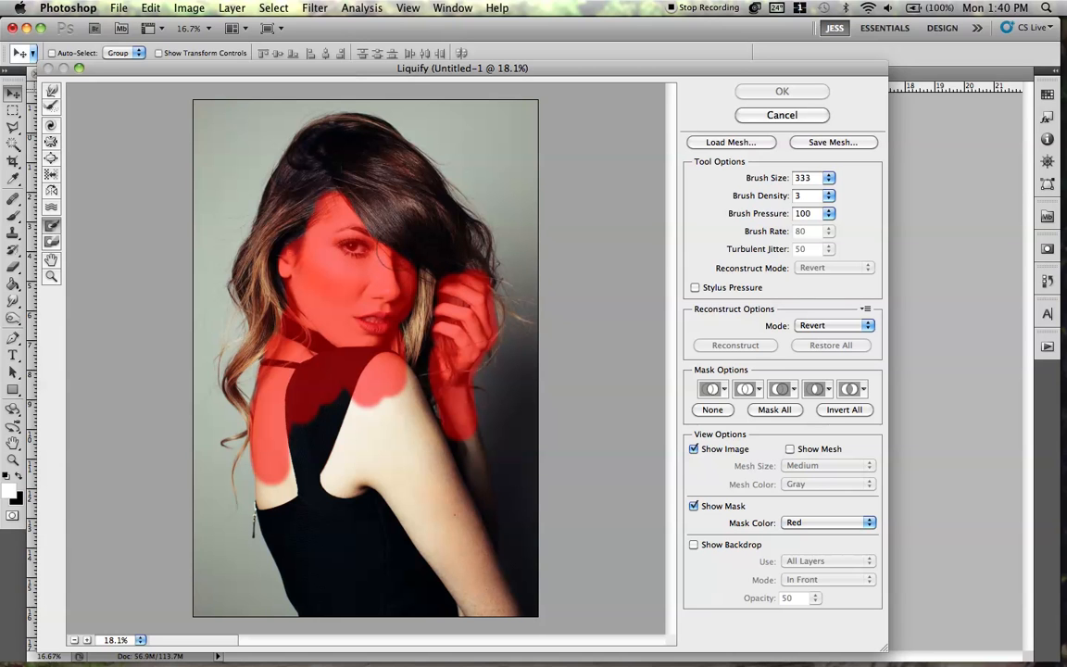
- Switch to the Forward Warp tool and set its brush size to 1500
click(52, 91)
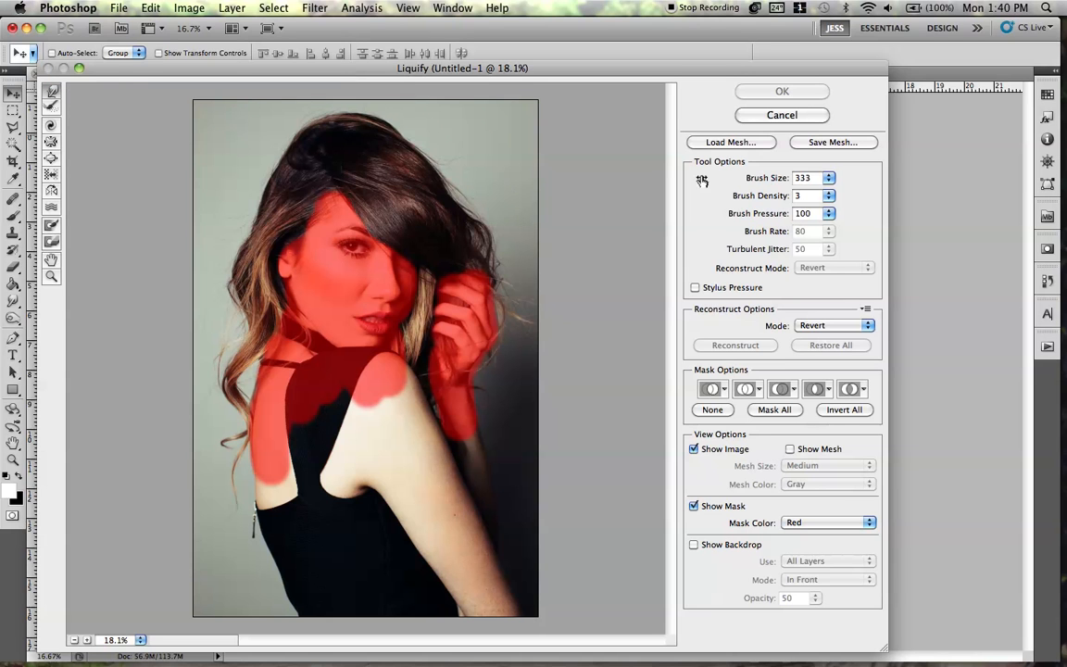
text(6666)
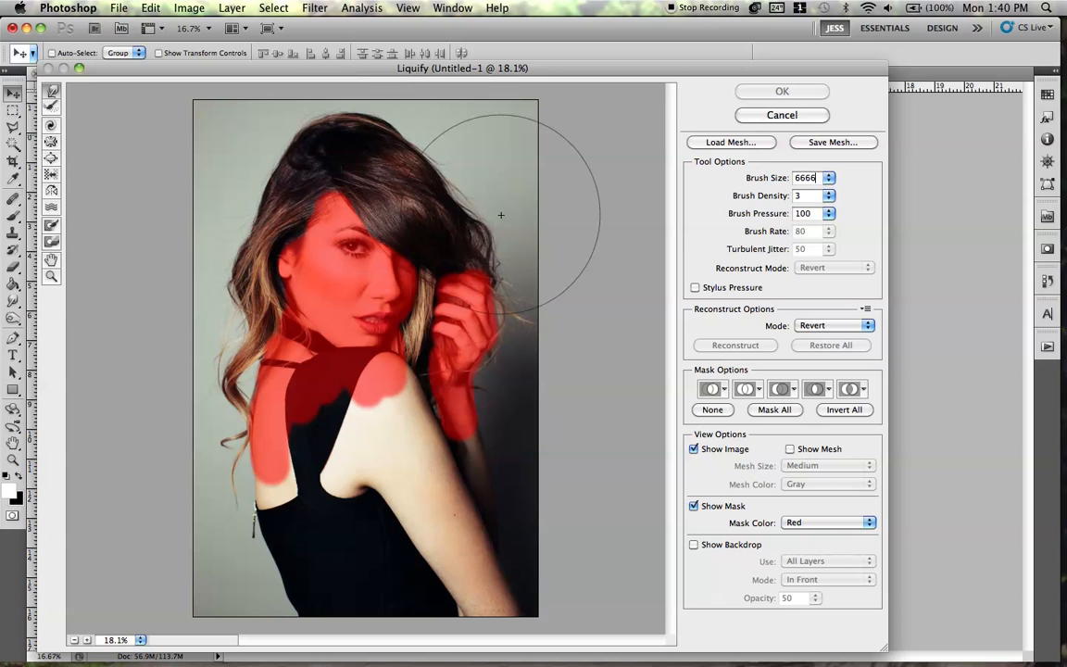
key(super+minus)
drag(818, 178, 776, 177)
text(555)
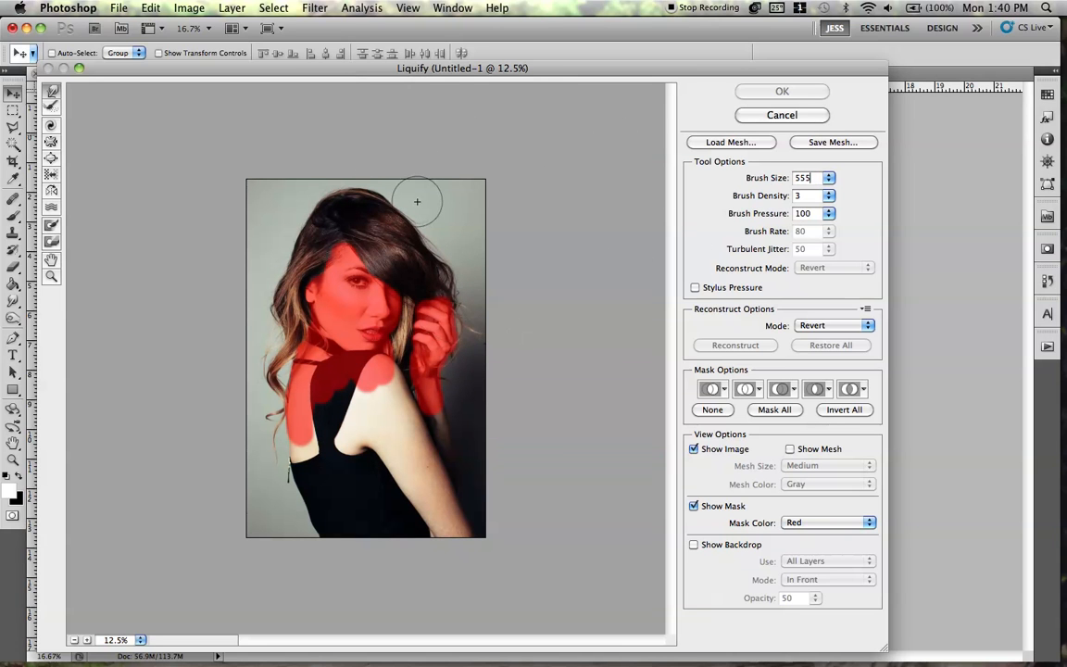
text(5)
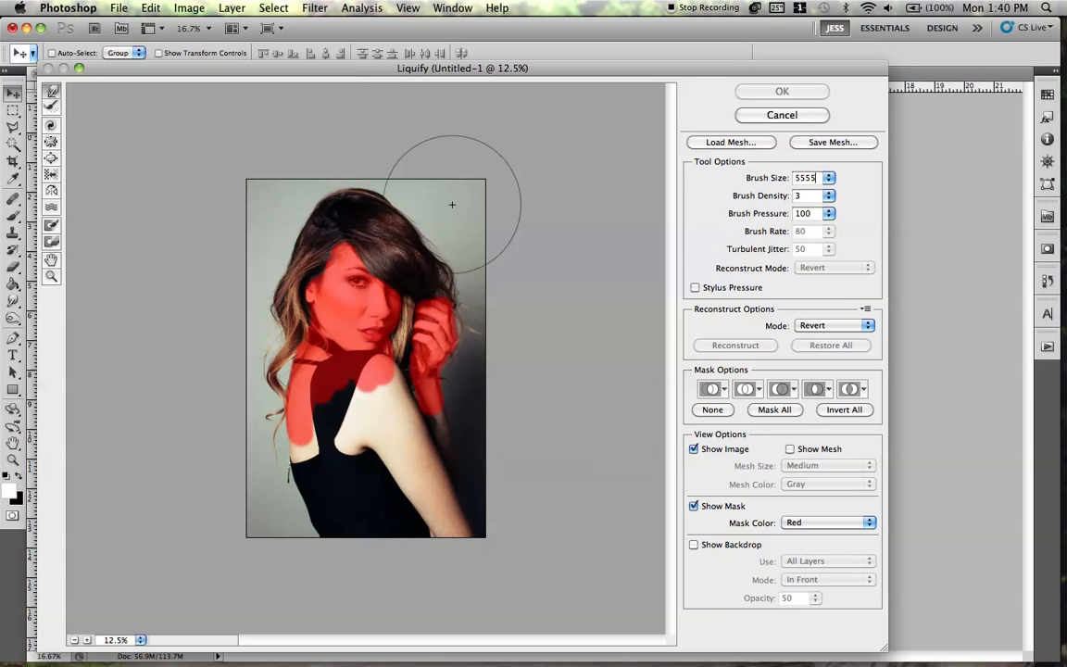
text(3)
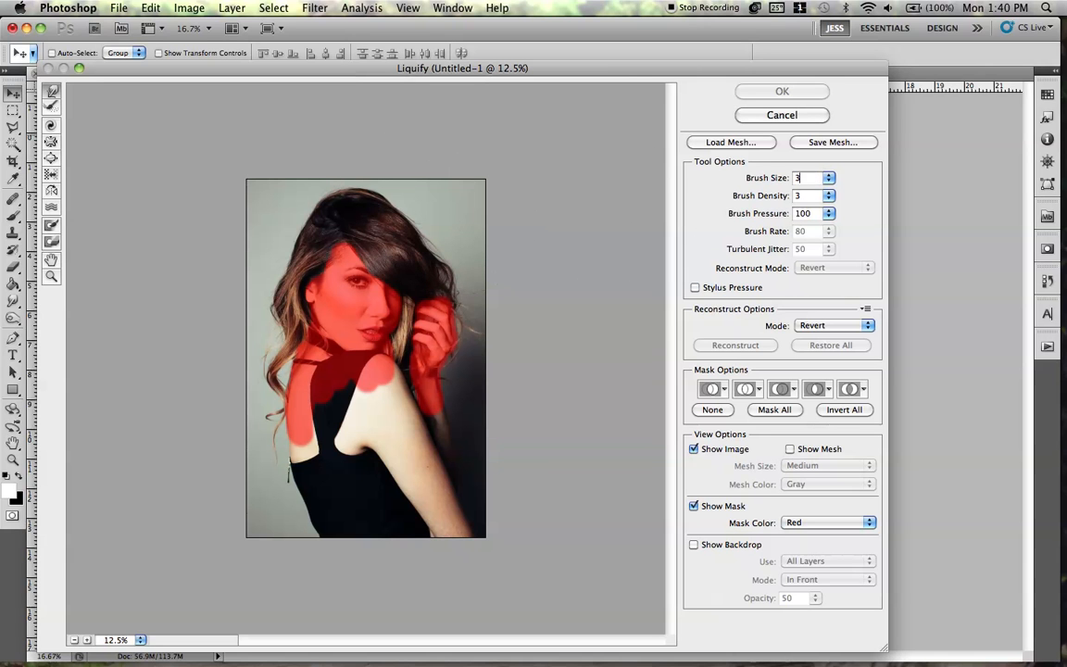
text(333)
key(BackSpace)
key(BackSpace)
key(BackSpace)
key(BackSpace)
key(Return)
- Push the outer edges of the hair outward for more volume, reducing the brush size to 1000, and apply the Liquify filter
click(350, 200)
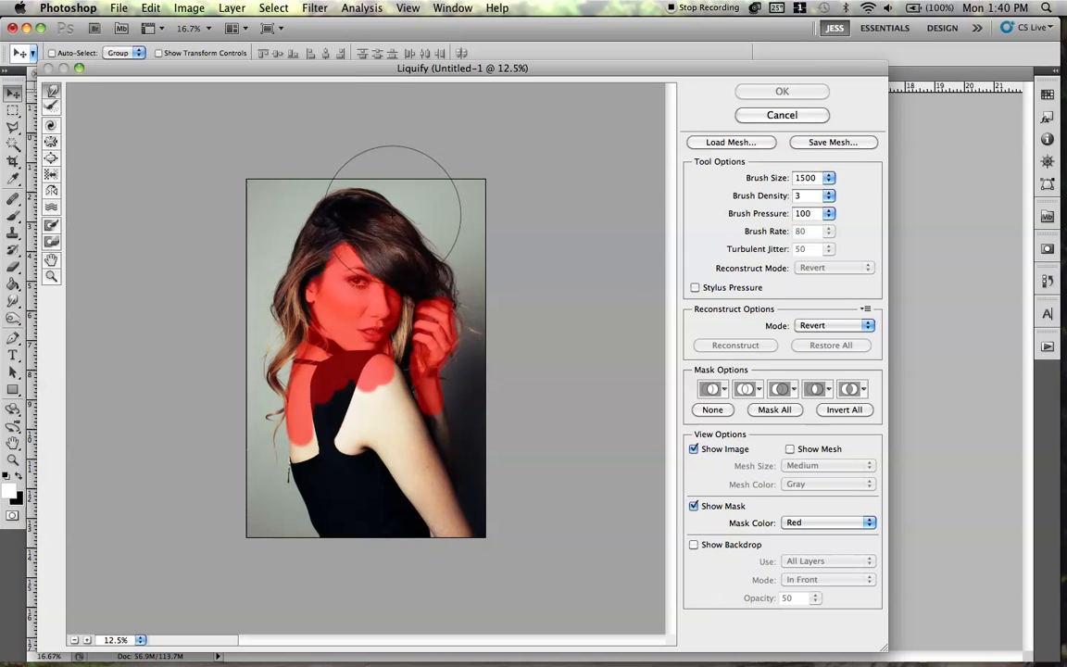
drag(398, 148, 431, 185)
mouse_move(438, 234)
mouse_down()
mouse_move(408, 183)
mouse_move(422, 195)
mouse_move(432, 266)
mouse_up()
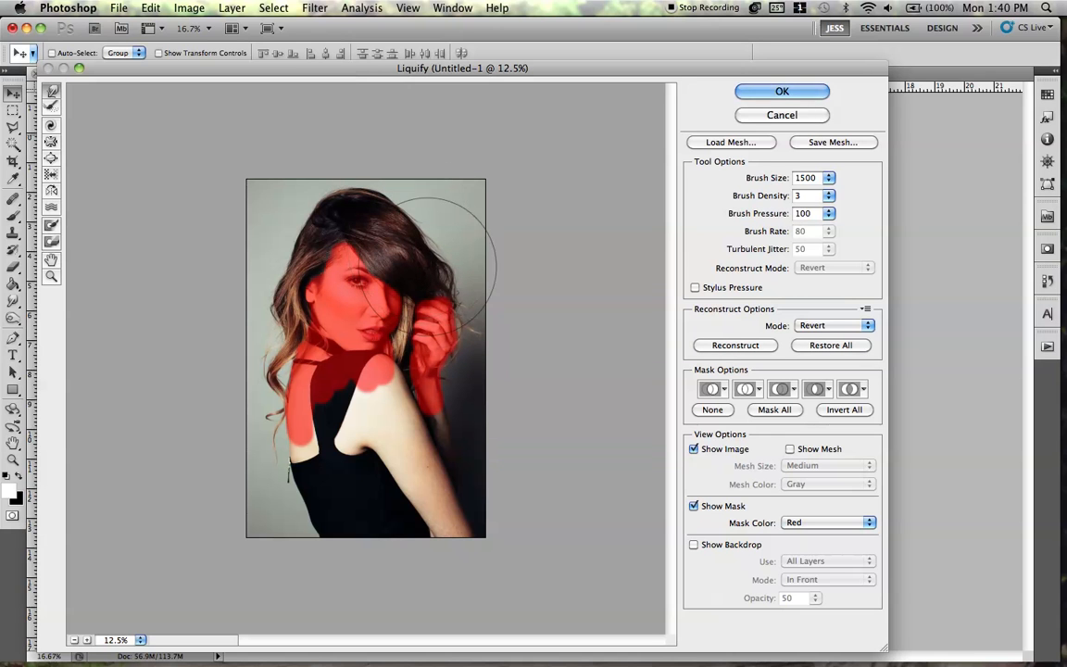
click(776, 178)
text(1000)
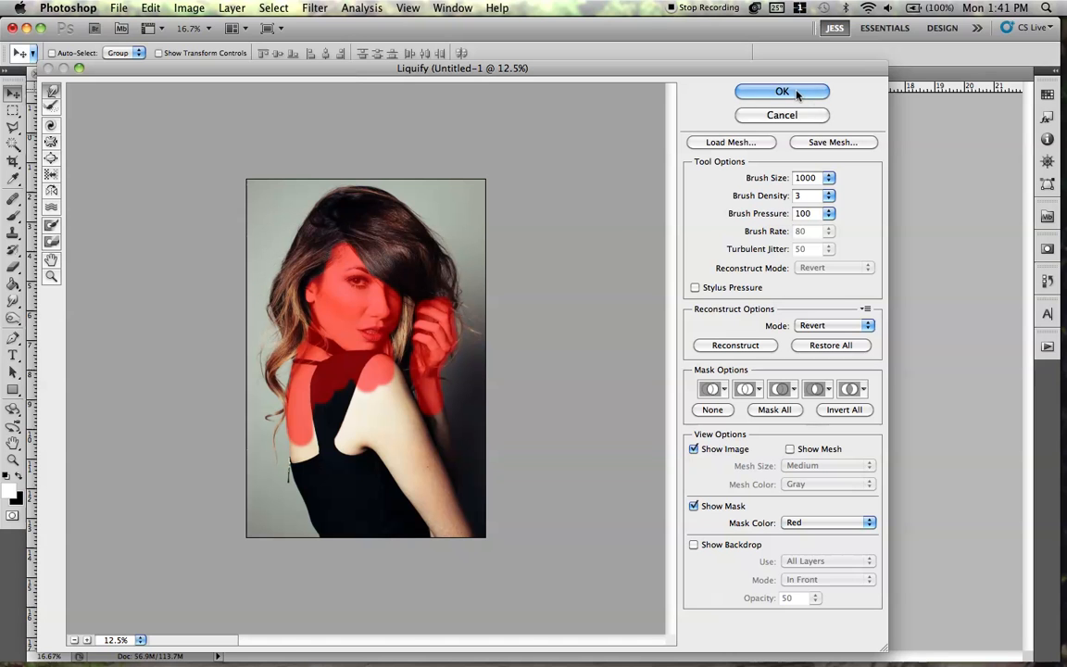
key(Return)
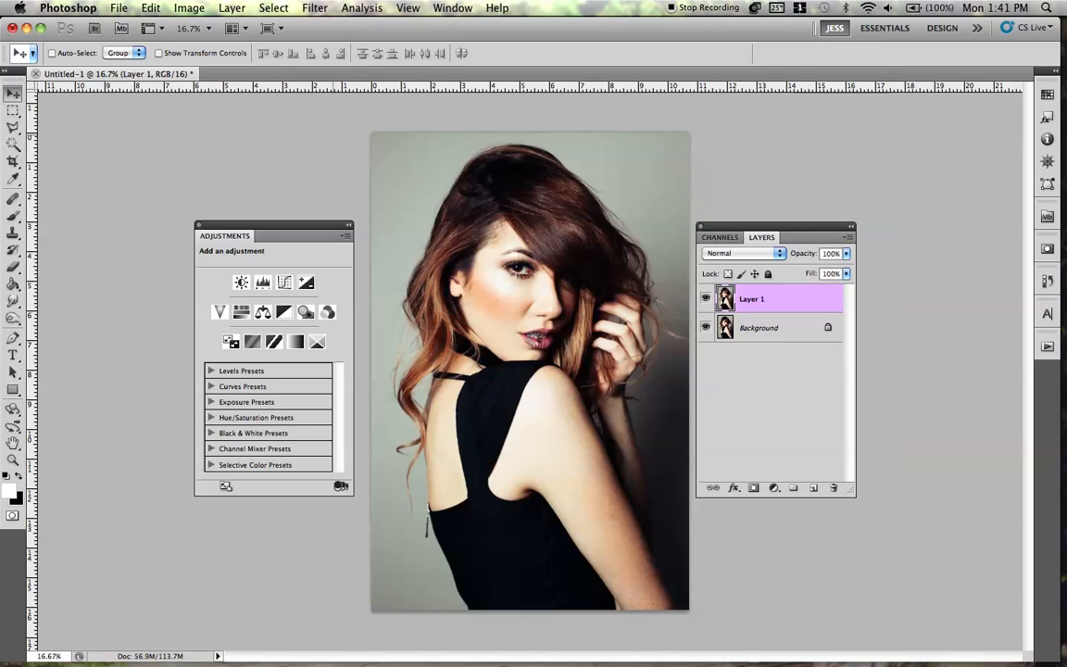
- Compare the hair before and after Liquify by toggling the visibility of Layer 1
click(705, 298)
click(705, 298)
click(705, 299)
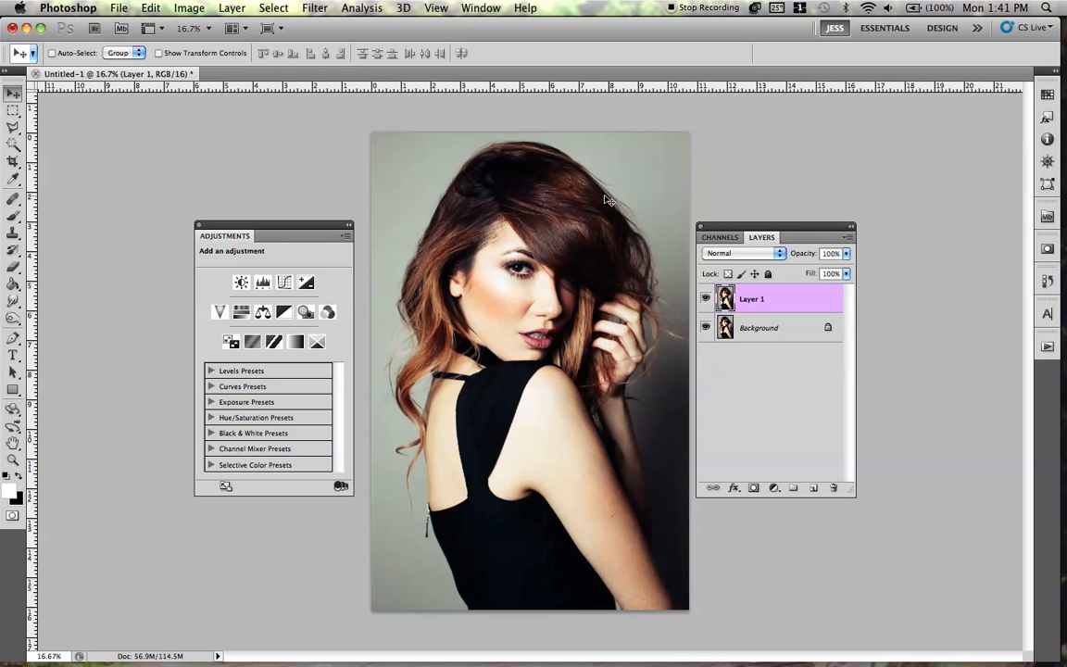
click(705, 298)
click(705, 299)
- Create a new layer named "Dodge" above Layer 1
drag(794, 234, 808, 237)
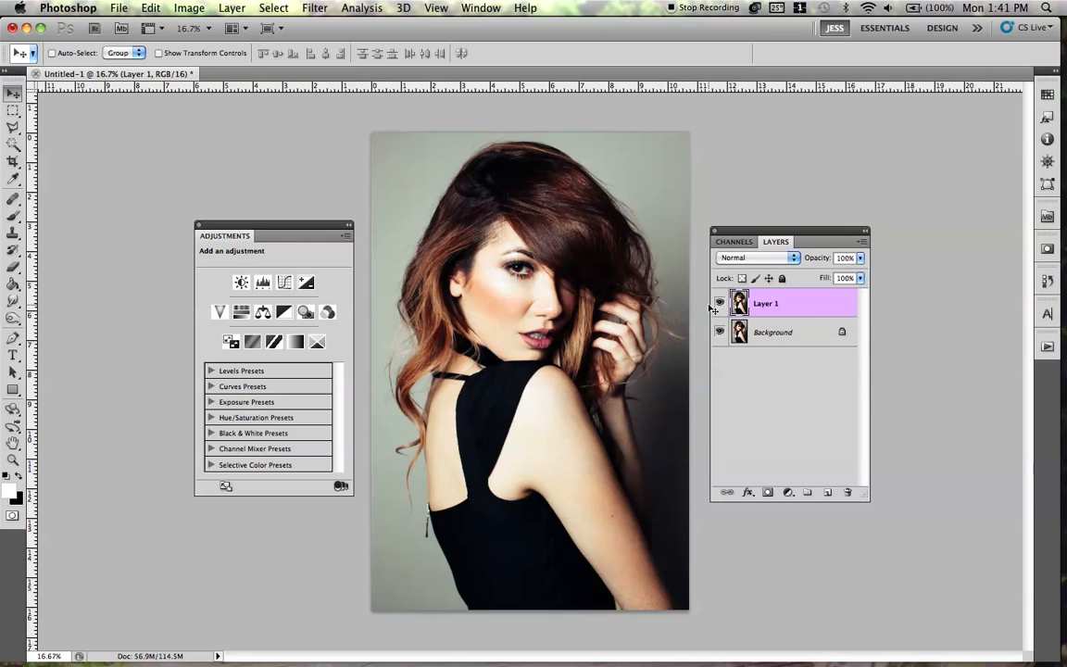
key(super+shift+n)
text(Dodge)
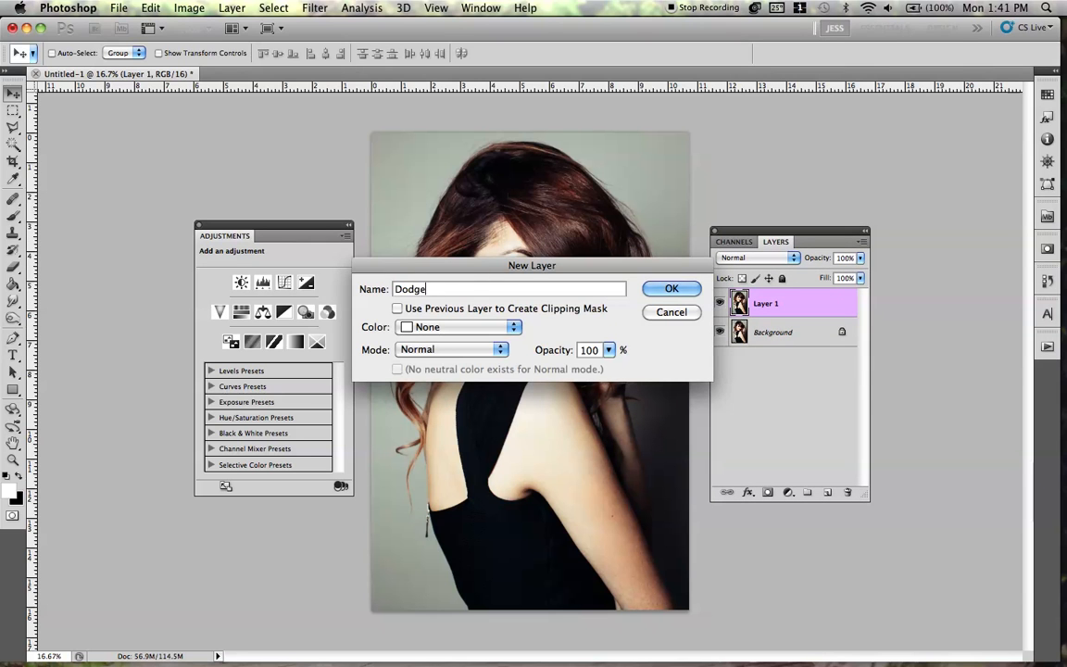
key(Return)
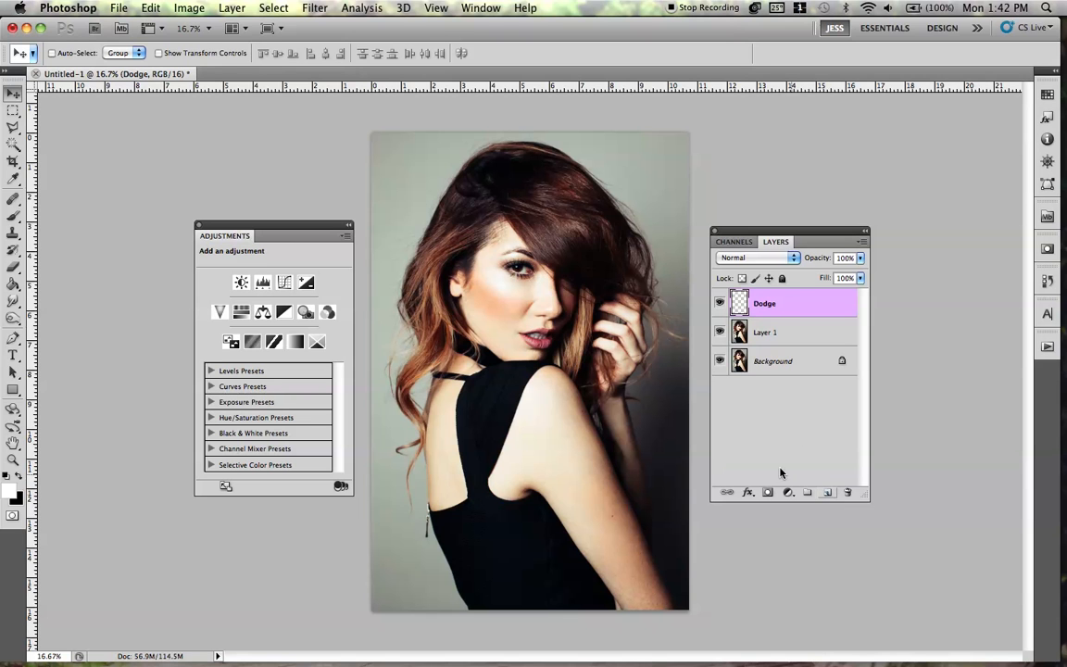
- Set up a soft 400 px Brush with black as the foreground color and change the Dodge layer's blend mode to Soft Light
click(14, 215)
key(bracketright)
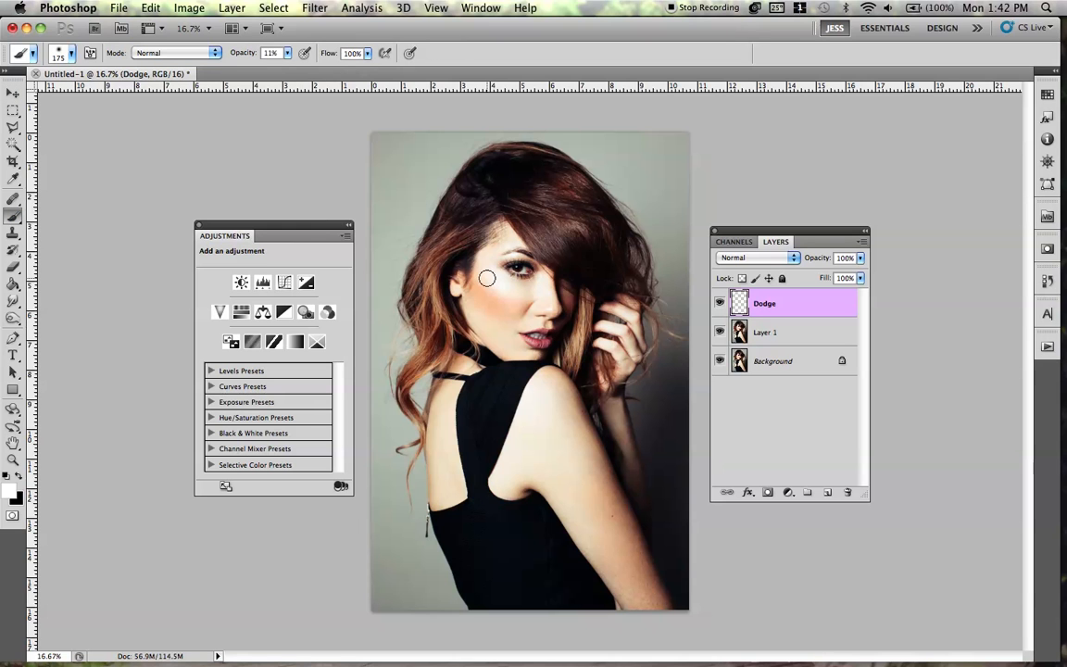
key(bracketright)
key(x)
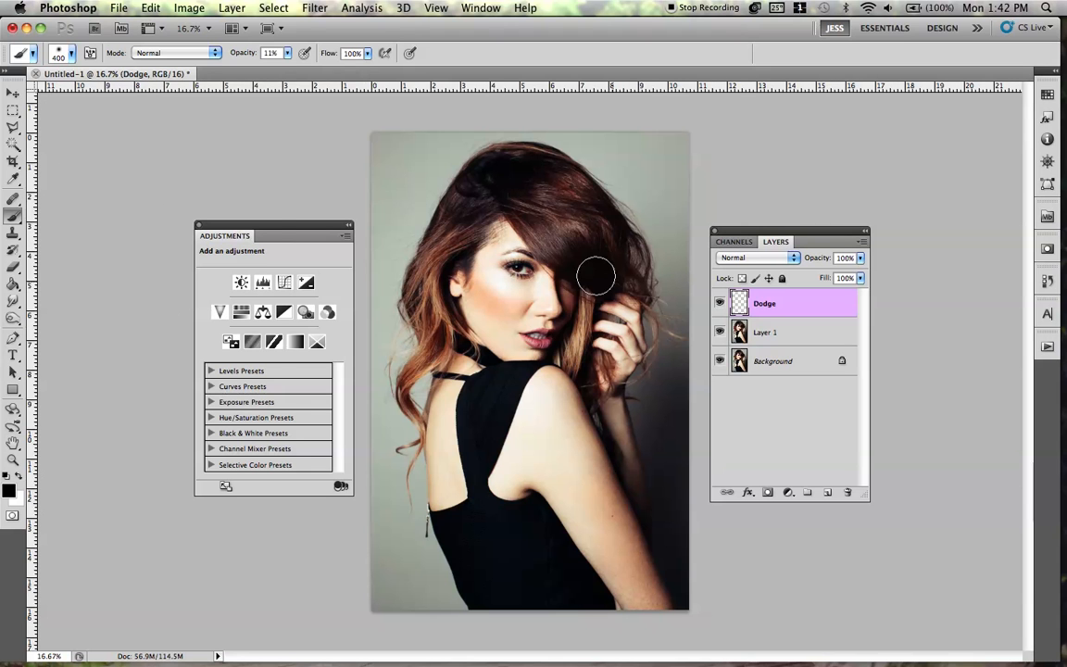
click(70, 53)
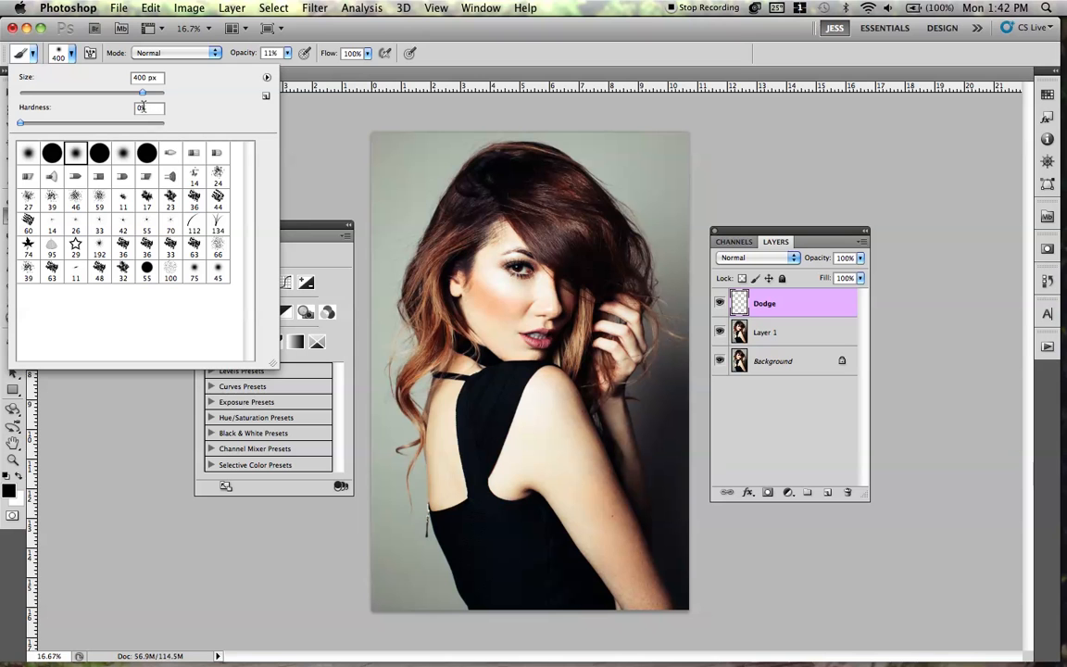
key(Return)
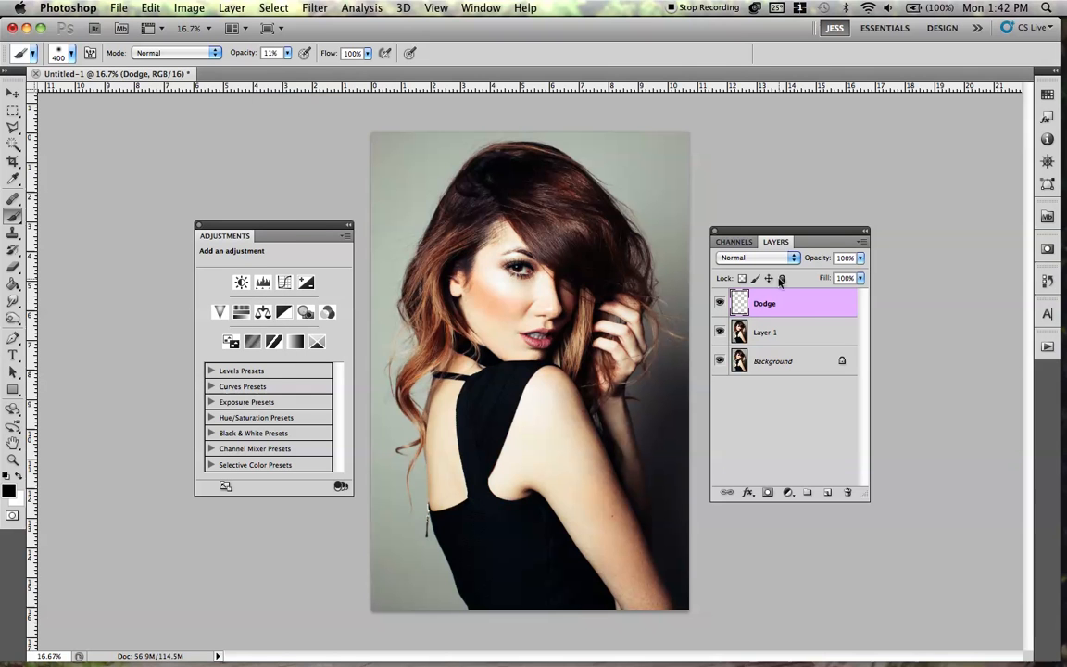
click(755, 258)
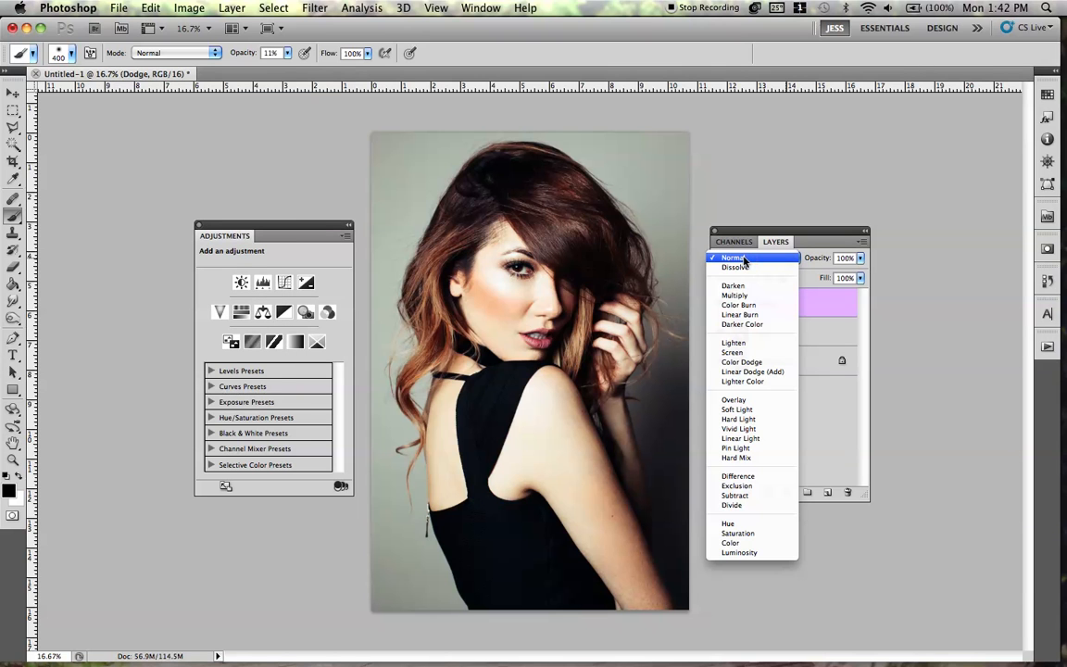
click(736, 409)
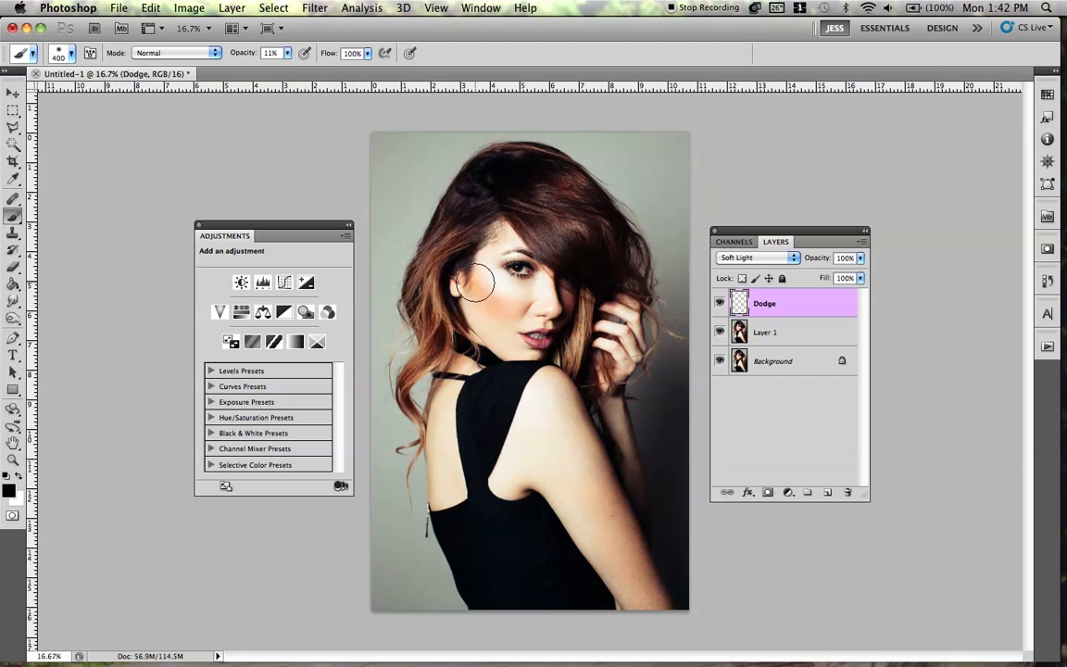
- Paint black over the cheek, temple and upper arm on the Dodge layer with the 400 px brush at 11% opacity
ctrl+alt+right_click(489, 288)
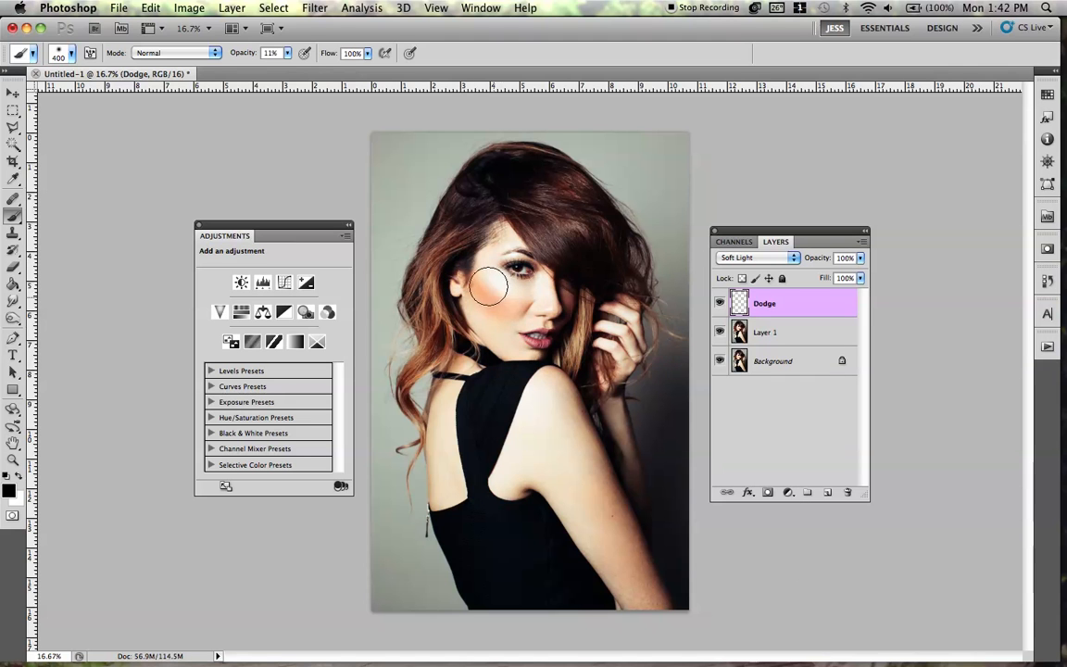
mouse_move(481, 266)
mouse_down()
mouse_move(428, 246)
mouse_move(461, 217)
mouse_move(477, 235)
mouse_up()
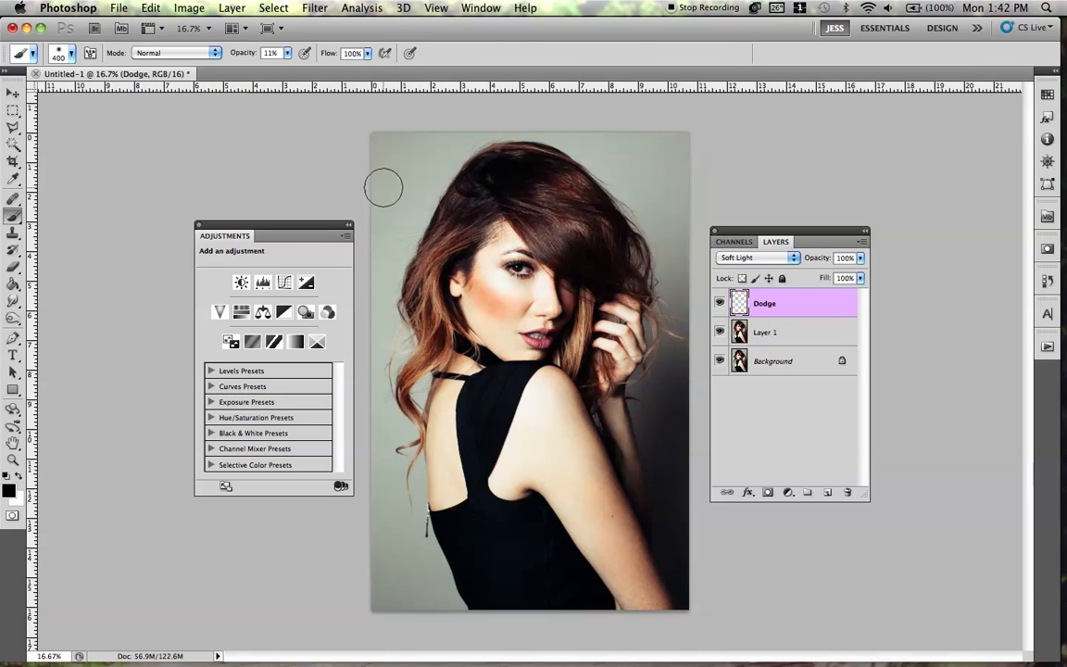
key(bracketleft)
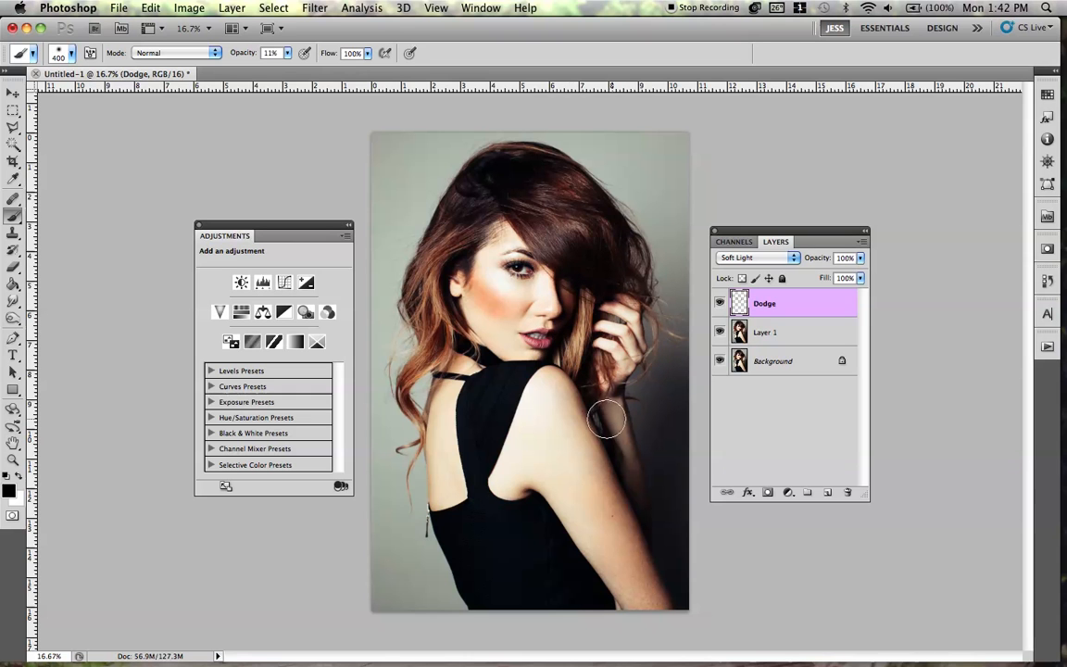
key(bracketright)
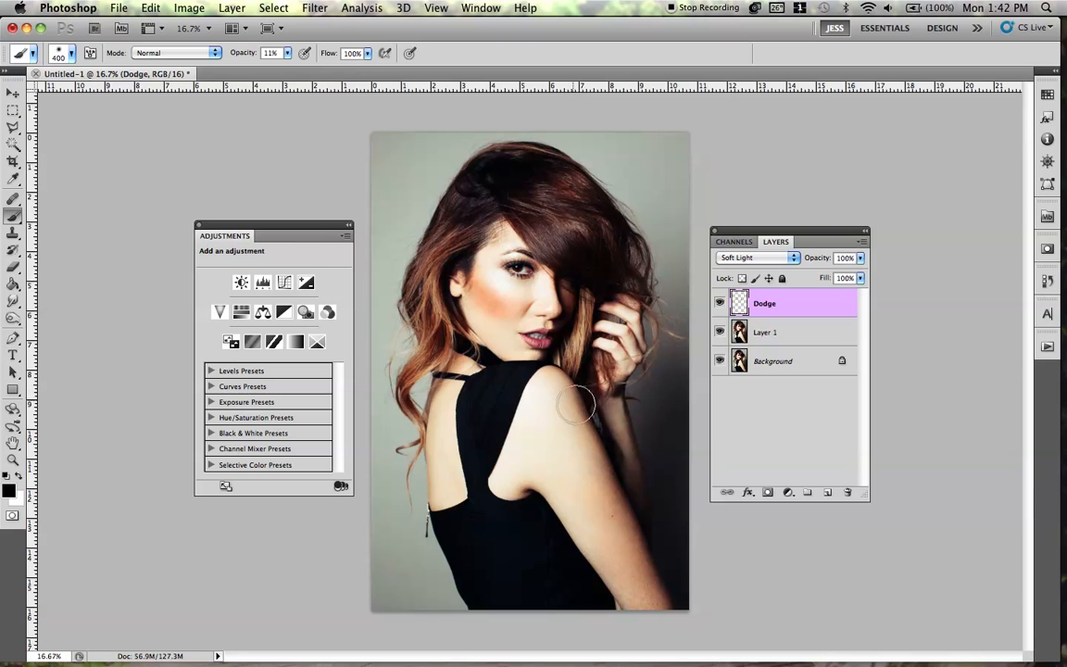
mouse_move(580, 401)
mouse_down()
mouse_move(638, 571)
mouse_move(606, 438)
mouse_move(660, 617)
mouse_move(617, 453)
mouse_move(647, 532)
mouse_move(521, 439)
mouse_up()
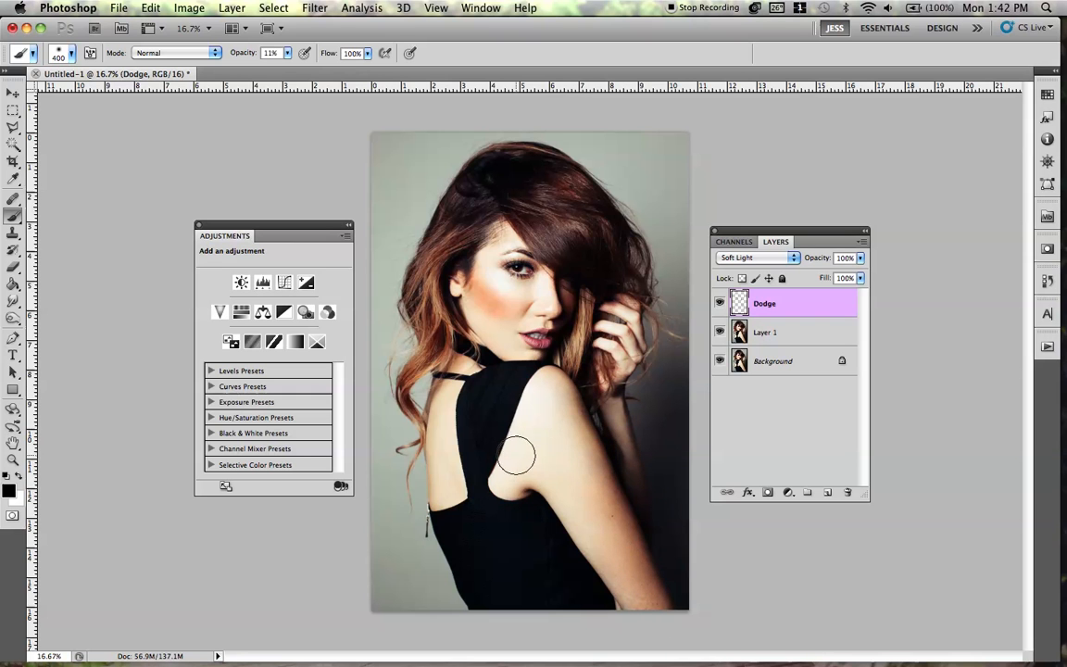
- Brighten the face highlights across the cheek and nose with white, and reduce the brush size to 300 px
key(x)
mouse_move(450, 264)
mouse_down()
mouse_move(498, 270)
mouse_move(442, 241)
mouse_move(463, 328)
mouse_move(549, 335)
mouse_move(487, 278)
mouse_move(478, 289)
mouse_move(529, 306)
mouse_up()
key(bracketleft)
key(bracketleft)
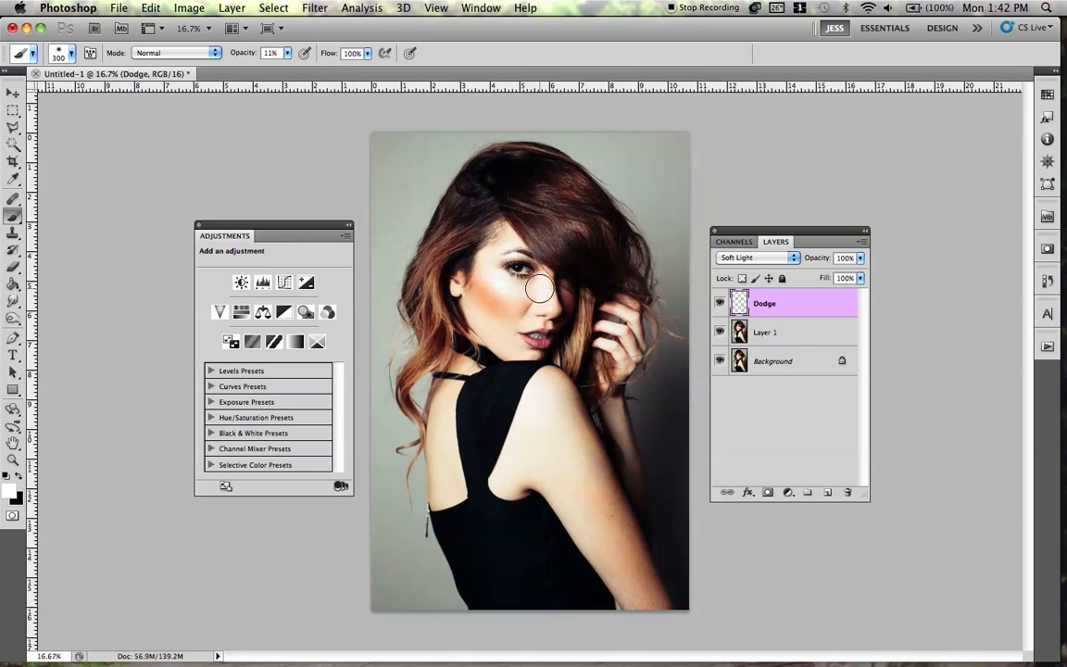
- Shade the neck, lower hair ends and area below the arm with black, and compare by toggling the Dodge layer's visibility
key(x)
drag(454, 343, 452, 360)
mouse_move(393, 461)
mouse_down()
mouse_move(503, 410)
mouse_move(432, 389)
mouse_up()
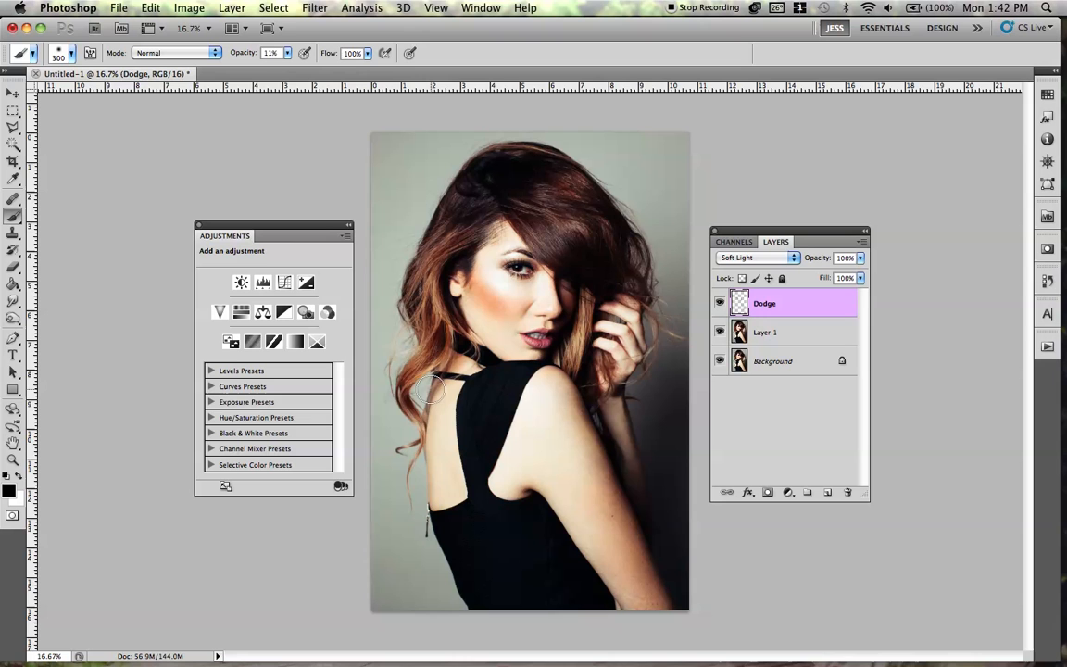
mouse_move(524, 494)
mouse_down()
mouse_move(629, 553)
mouse_move(628, 504)
mouse_move(672, 620)
mouse_move(635, 527)
mouse_move(549, 520)
mouse_up()
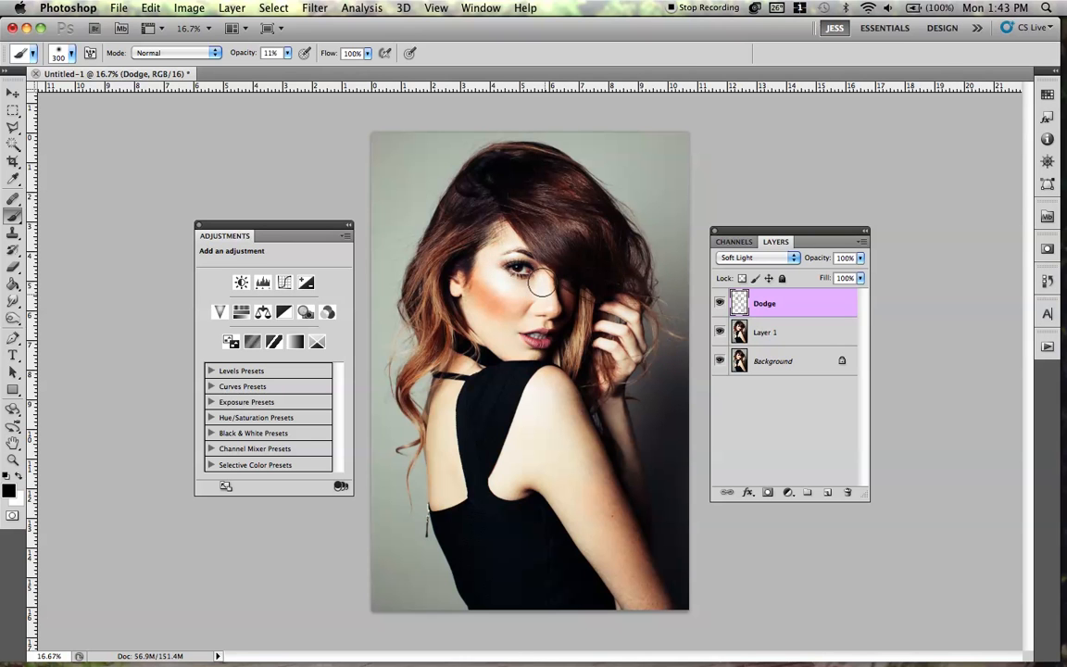
click(721, 303)
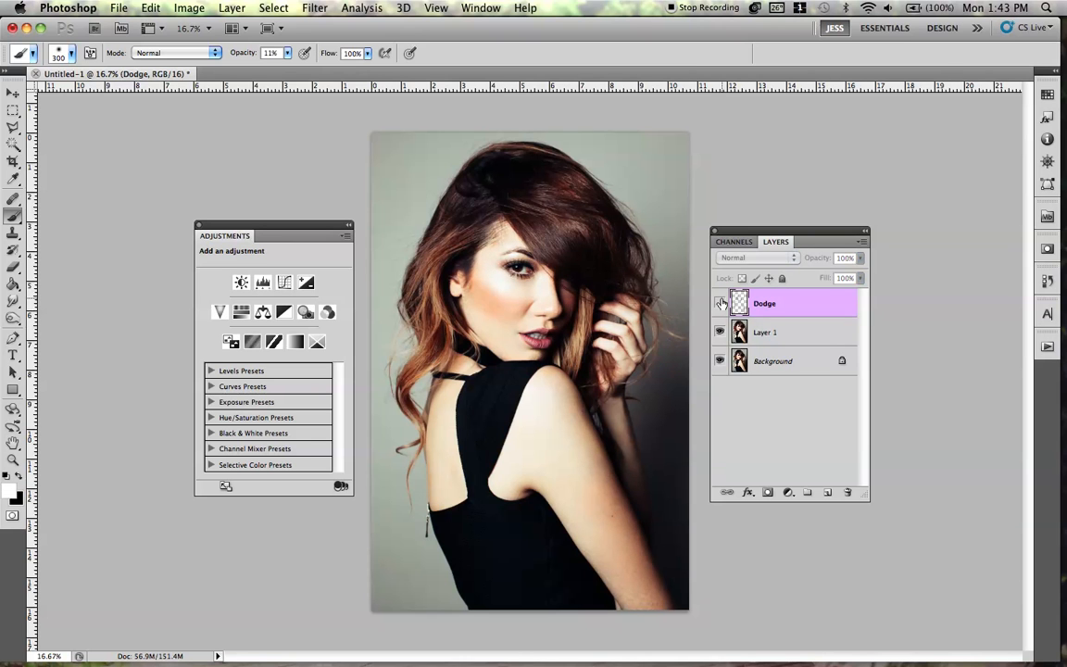
click(720, 303)
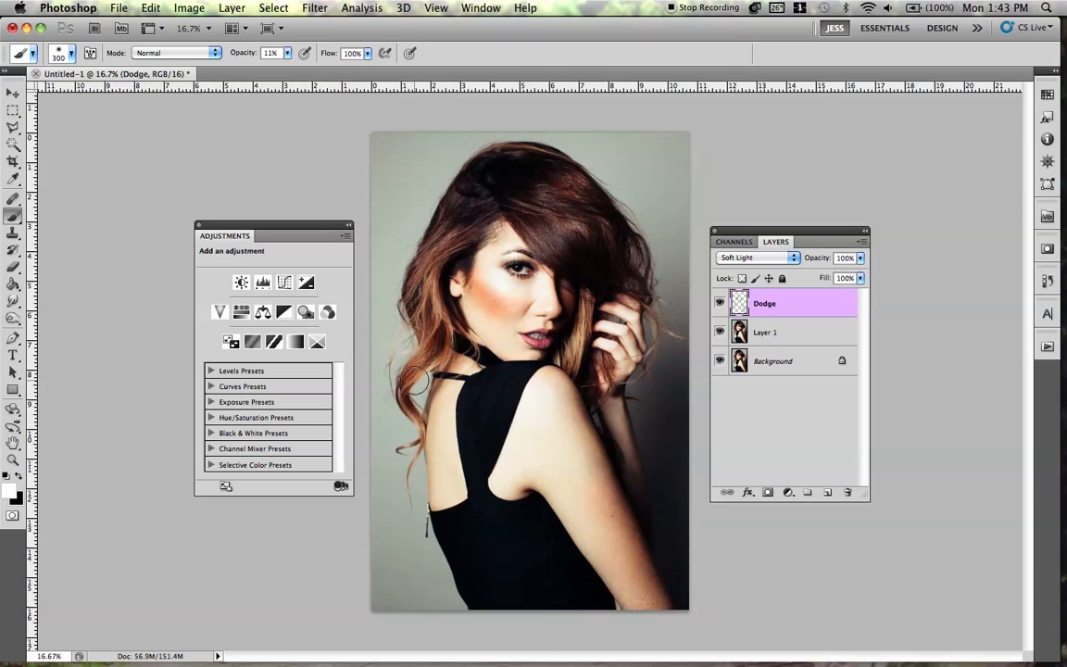
- Dodge and burn the hair near the crown, hairline and fringe, alternating black and white with the 300 px brush
key(x)
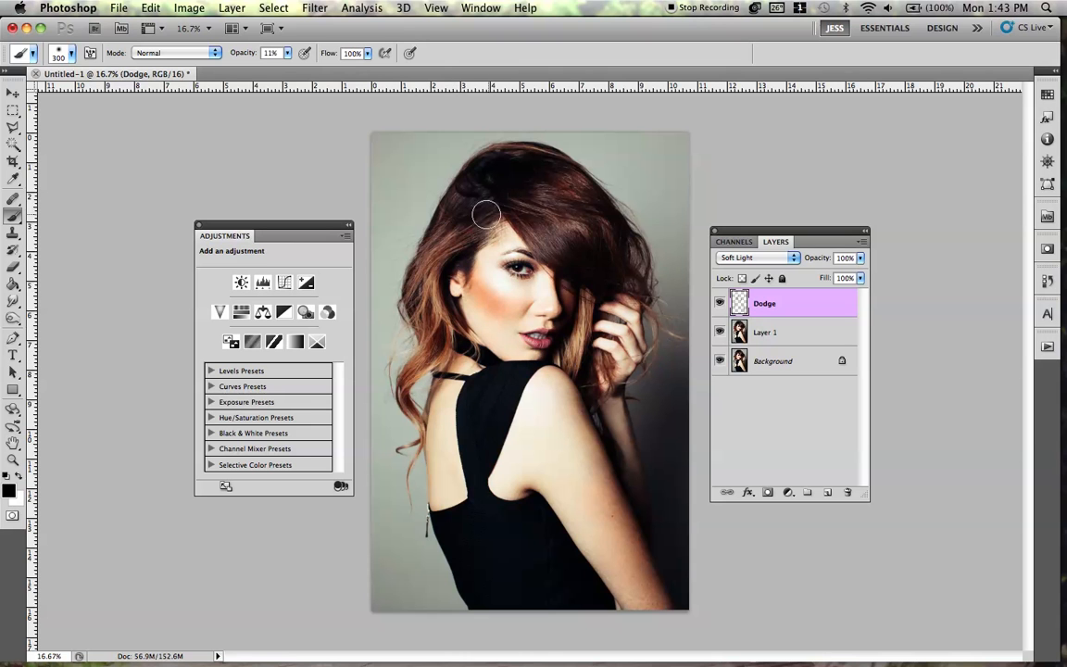
key(x)
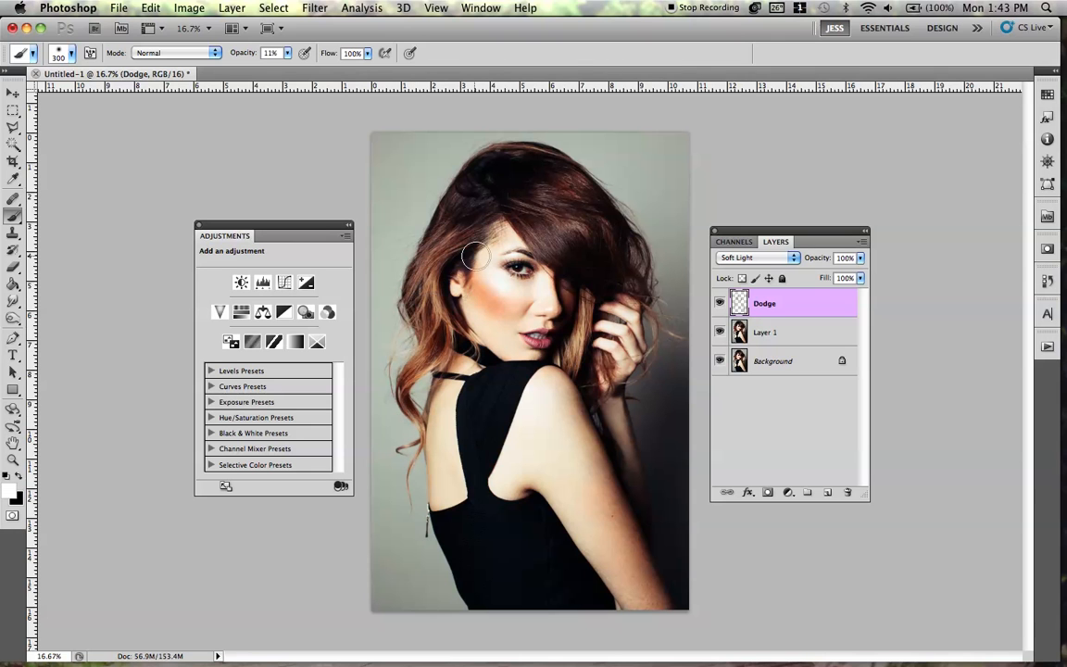
key(x)
mouse_move(484, 199)
mouse_down()
mouse_move(477, 191)
mouse_move(591, 234)
mouse_move(551, 239)
mouse_move(559, 258)
mouse_up()
key(x)
key(x)
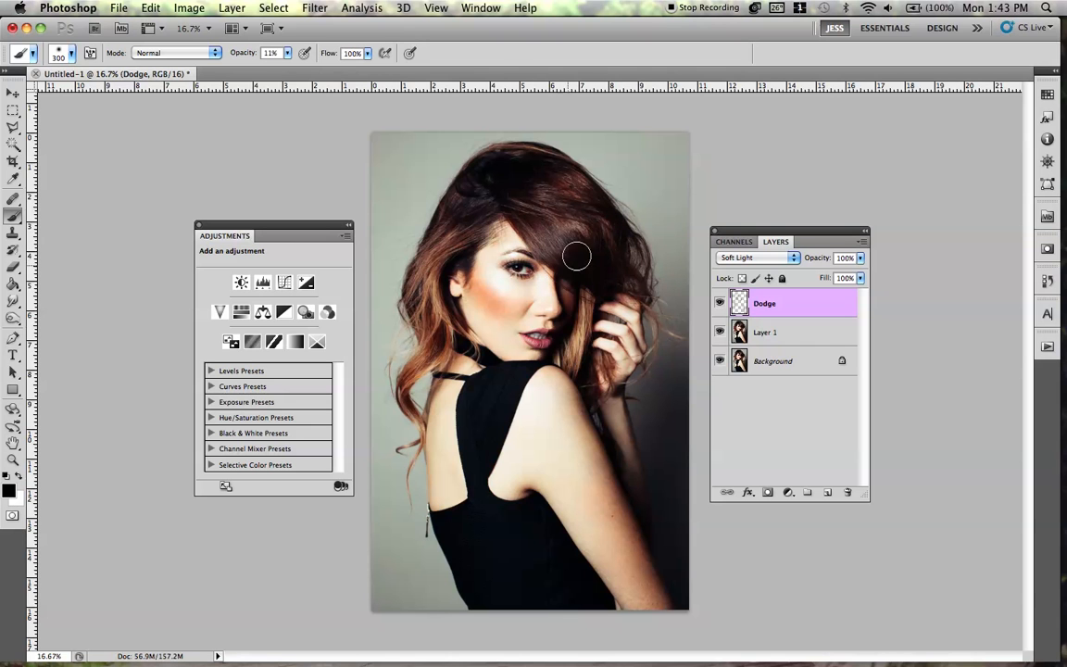
- Burn the dark hair beside the covered eye with black and add white highlights to the strands over the crown
mouse_move(673, 233)
mouse_down()
mouse_move(561, 224)
mouse_move(519, 327)
mouse_move(595, 295)
mouse_up()
key(x)
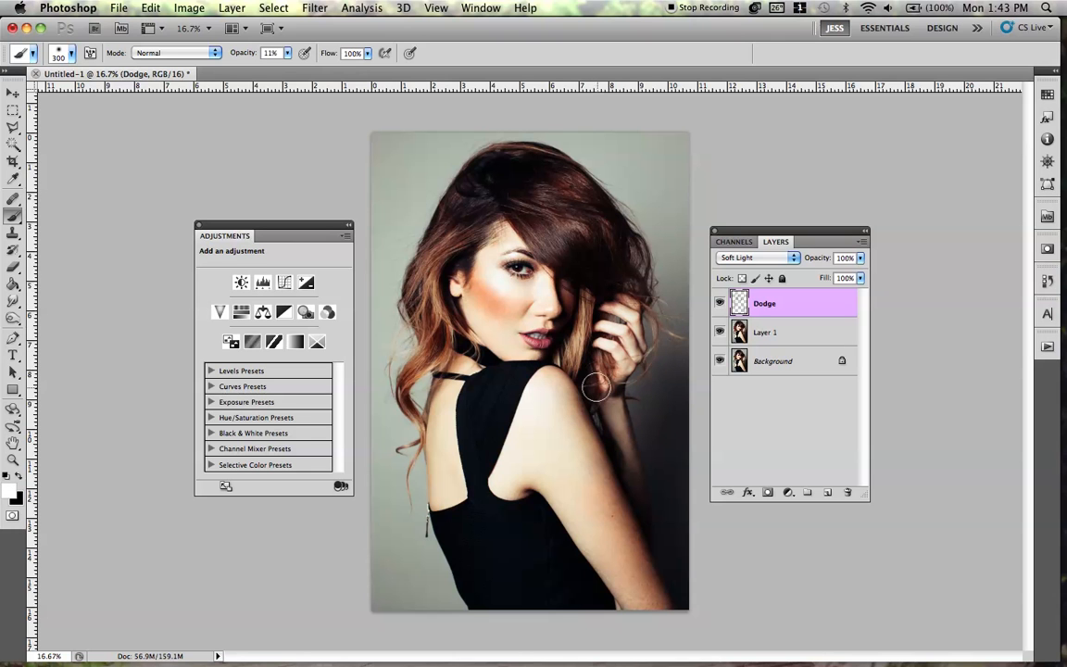
mouse_move(580, 200)
mouse_down()
mouse_move(545, 221)
mouse_move(523, 192)
mouse_move(581, 235)
mouse_move(527, 223)
mouse_move(506, 187)
mouse_move(547, 173)
mouse_move(518, 223)
mouse_move(493, 179)
mouse_move(525, 214)
mouse_move(579, 214)
mouse_up()
key(x)
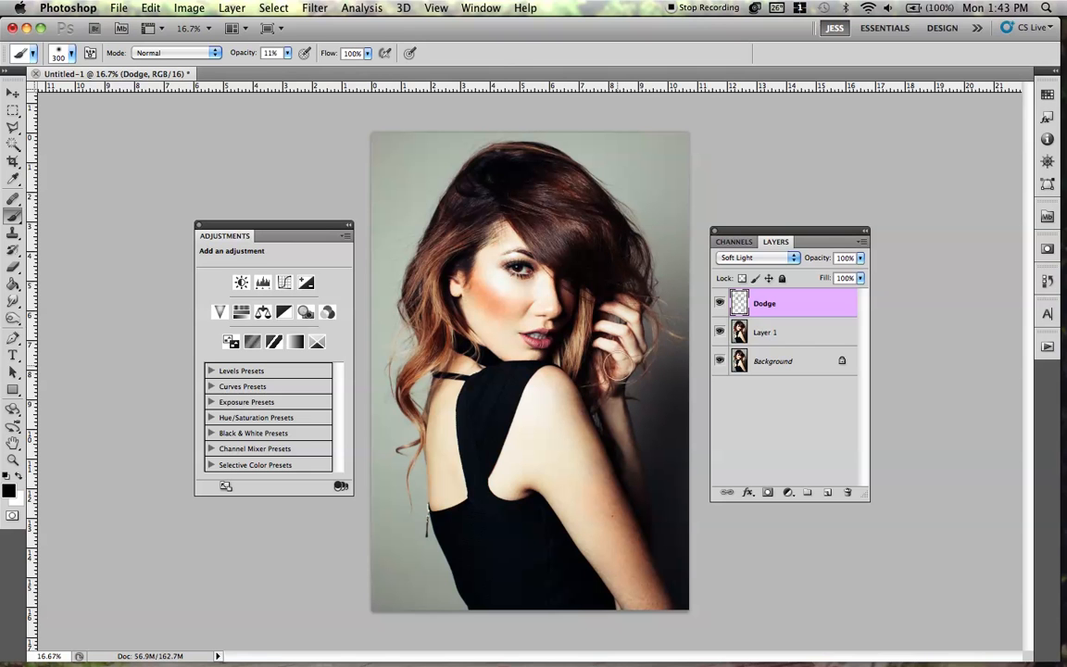
key(x)
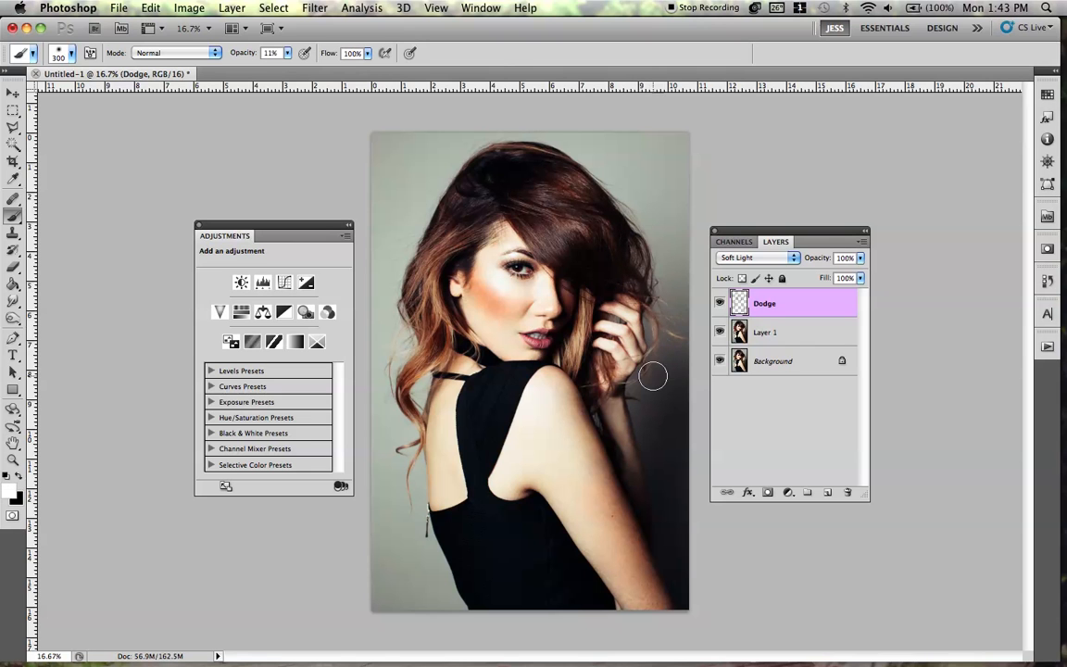
- Brighten the hair strands near the raised hand with white and darken from the jaw up to the hairline with black
drag(646, 334, 635, 285)
key(x)
mouse_move(521, 355)
mouse_down()
mouse_move(488, 207)
mouse_move(443, 200)
mouse_up()
key(x)
- Compare the portrait with and without the painting by toggling the visibility of the Dodge layer
click(720, 304)
click(720, 303)
click(719, 304)
click(720, 304)
- Create a new layer named "eye" above the Dodge layer and set its blend mode to Soft Light
key(super+plus)
key(super+plus)
key(super+plus)
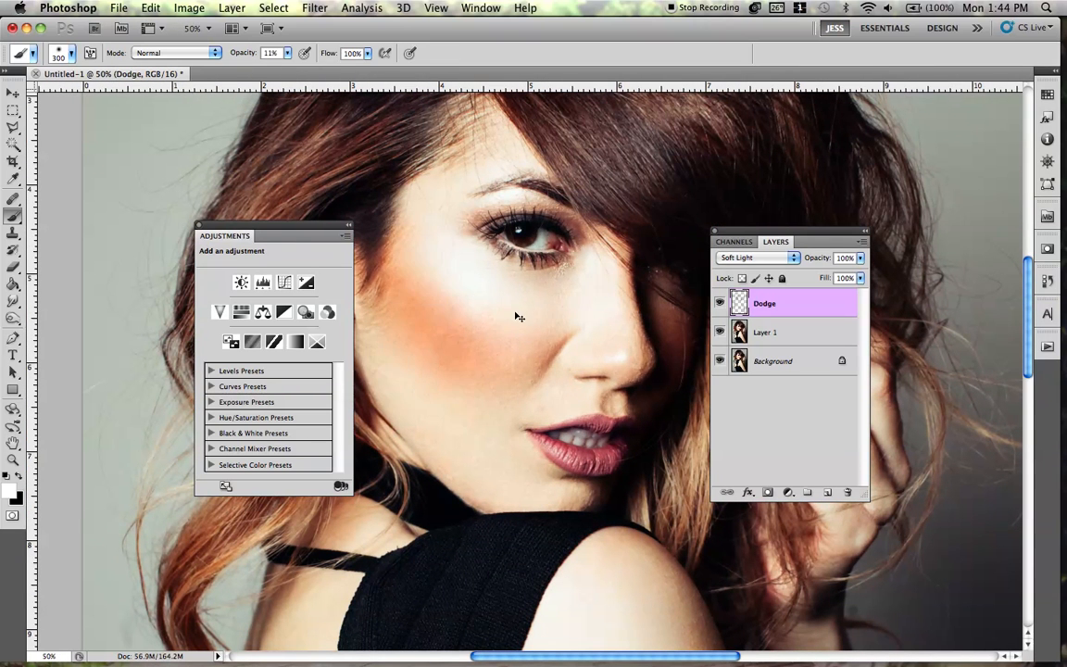
key(super+shift+n)
key(Escape)
key(x)
click(758, 259)
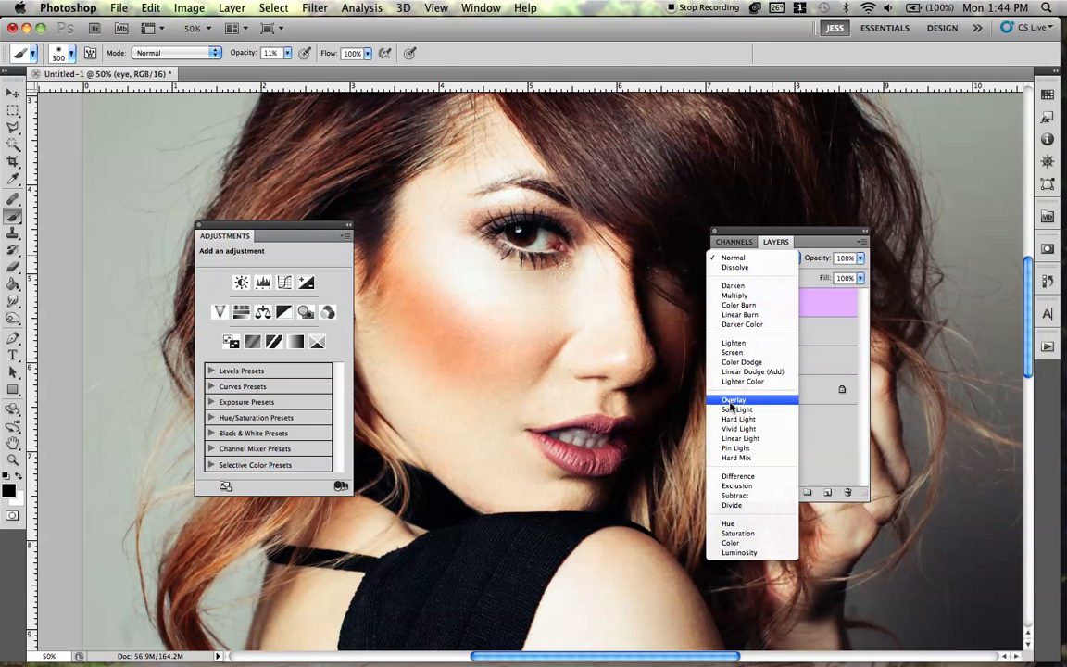
click(589, 320)
- Reduce the brush to 90 px and paint around the eye with black and white on the eye layer at 11% opacity
key(bracketleft)
key(bracketleft)
key(bracketleft)
key(bracketleft)
key(bracketleft)
key(bracketleft)
key(bracketleft)
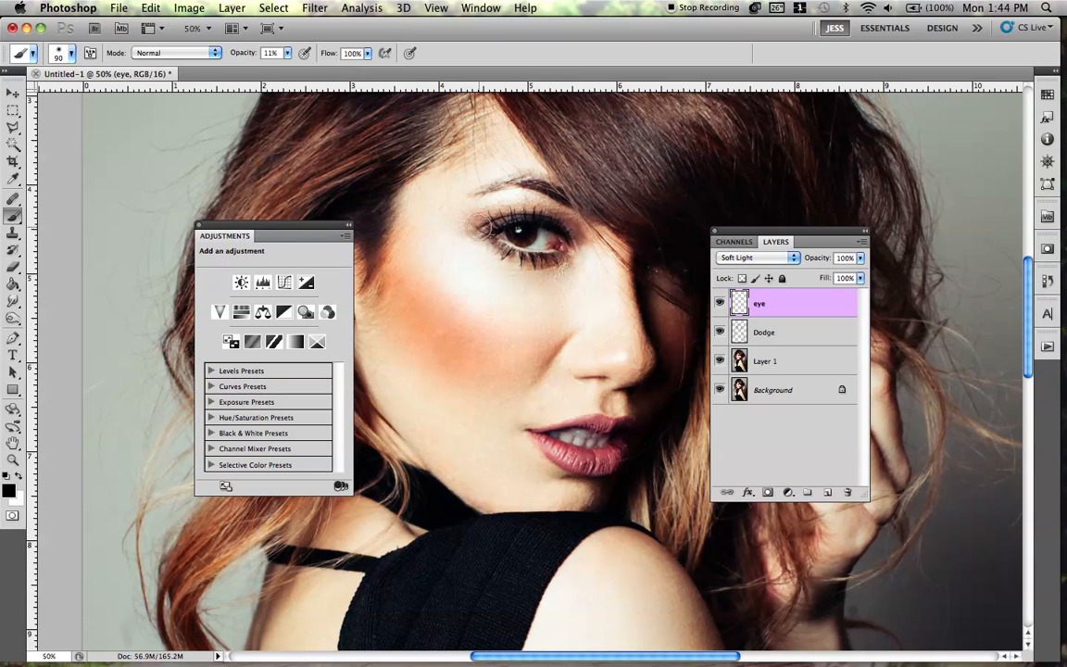
key(x)
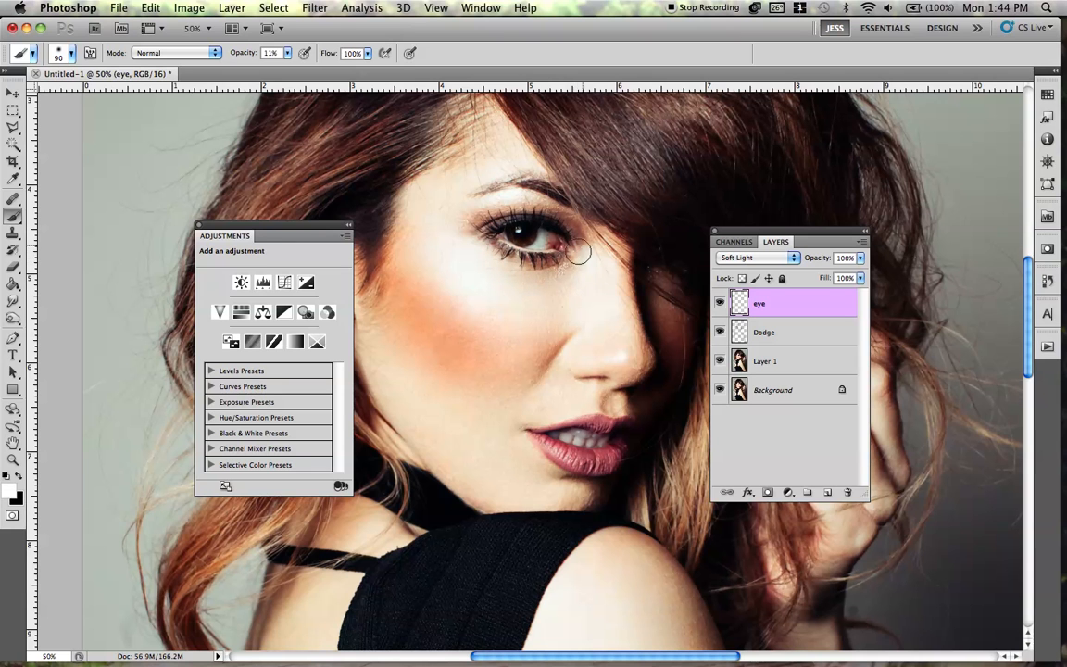
key(x)
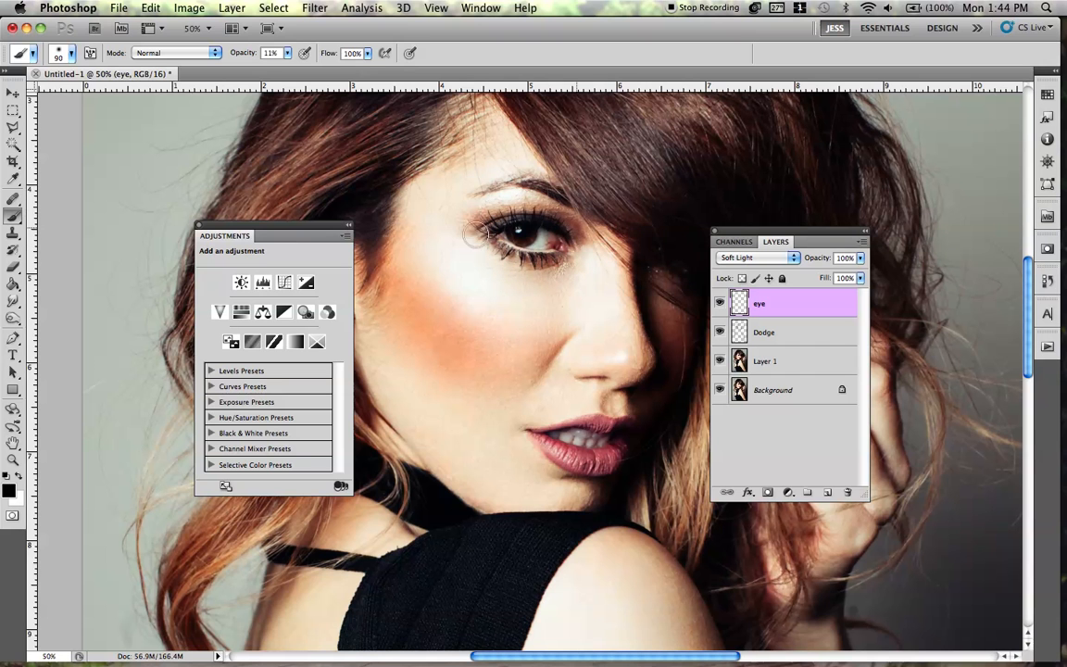
- Darken the eye's edges with a 70 px black brush at 66% opacity and brighten the iris with 50 px white at 22%
key(bracketleft)
key(bracketleft)
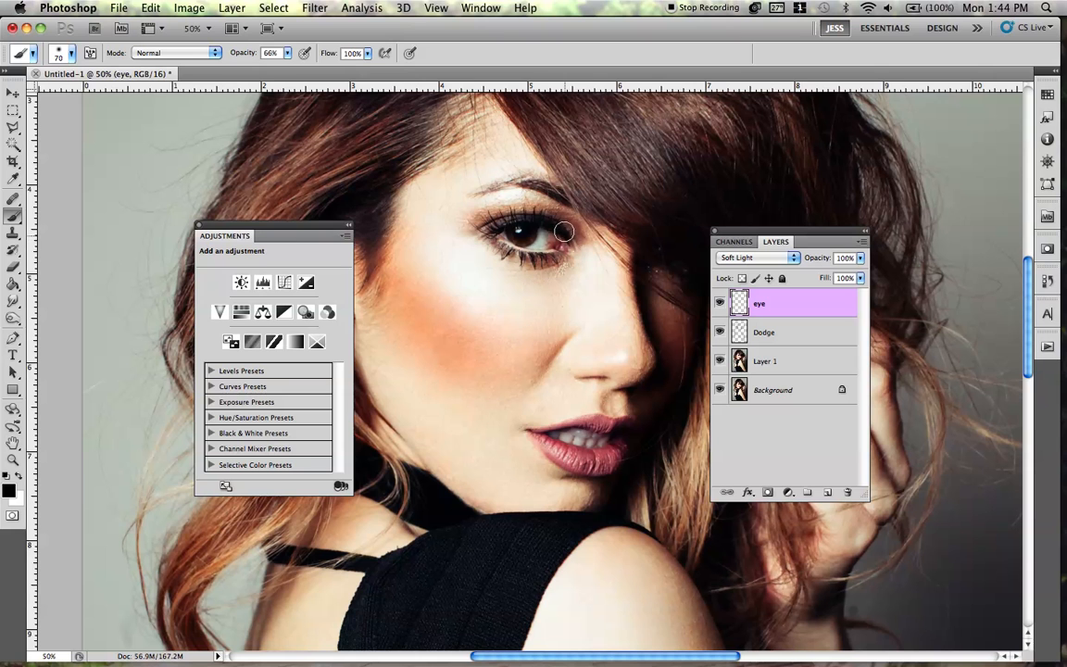
key(2)
key(2)
key(x)
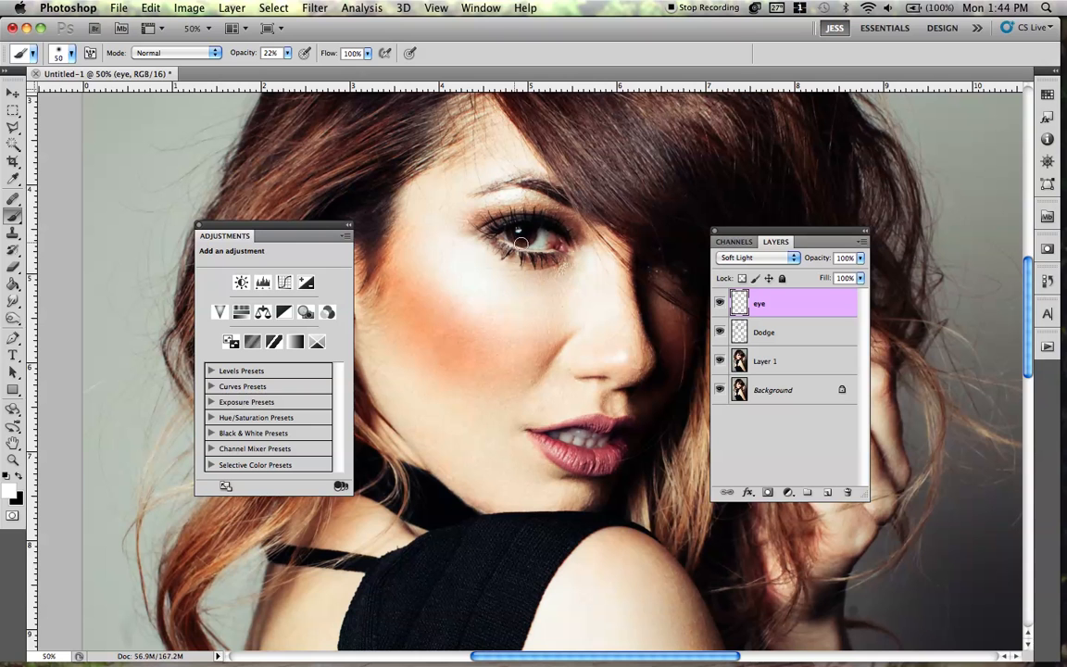
key(x)
key(bracketright)
- Create a new layer above the eye layer and paint white on the eye with the 70 px brush at 89% opacity
key(super+shift+n)
key(Return)
key(x)
mouse_move(287, 53)
mouse_down()
mouse_move(317, 73)
mouse_move(341, 72)
mouse_up()
click(546, 240)
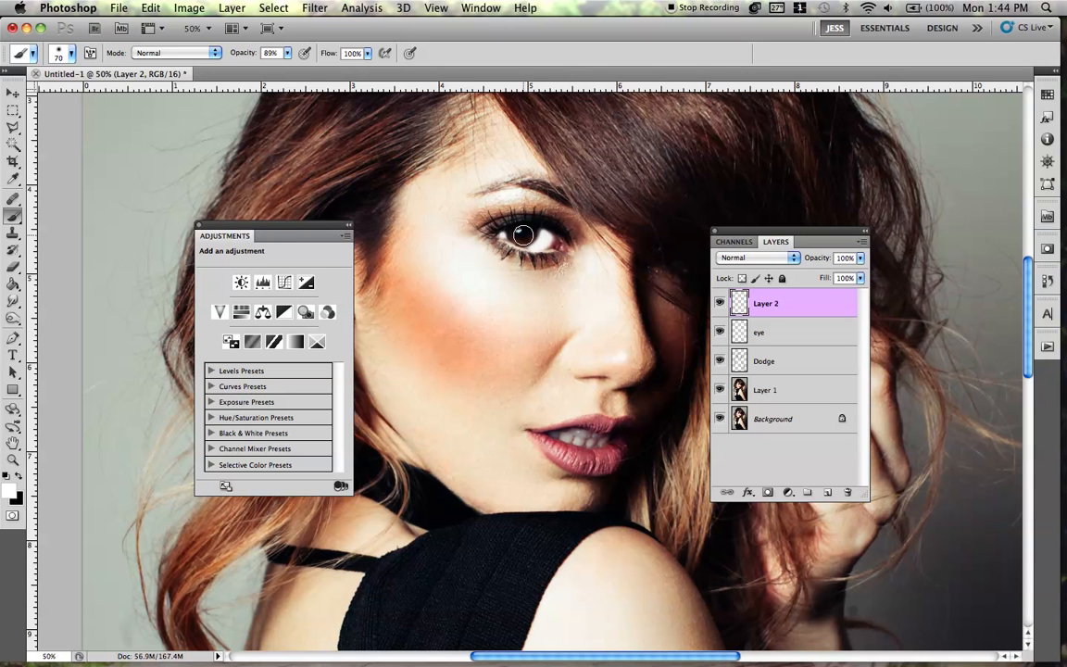
- Check the eye on the whole portrait and delete the new Layer 2
key(super+minus)
key(super+minus)
key(super+minus)
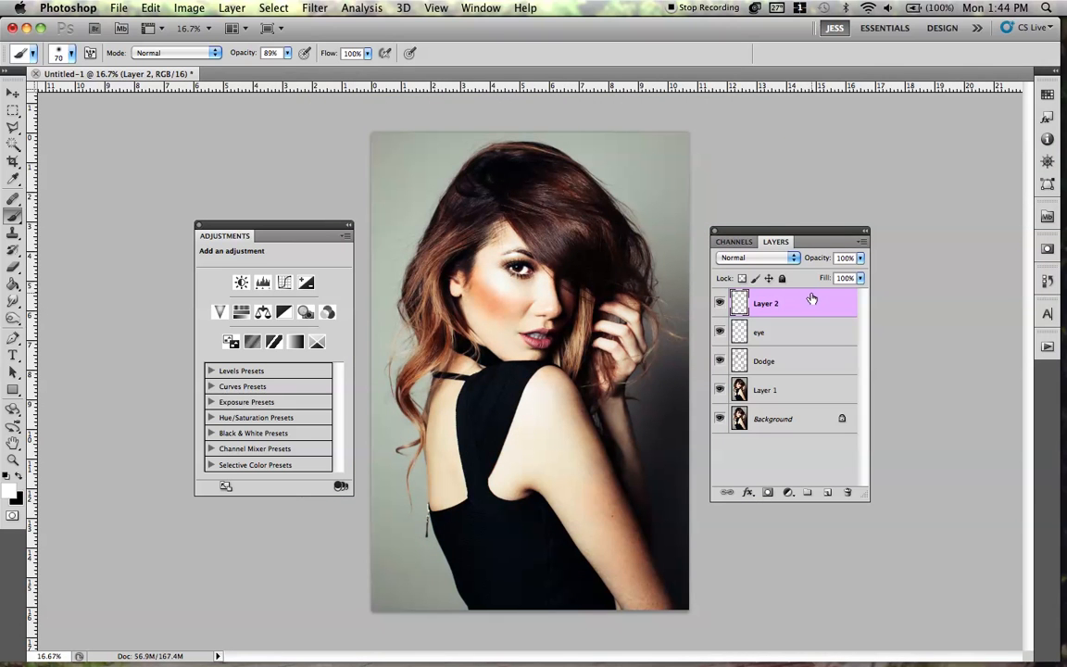
drag(822, 307, 847, 492)
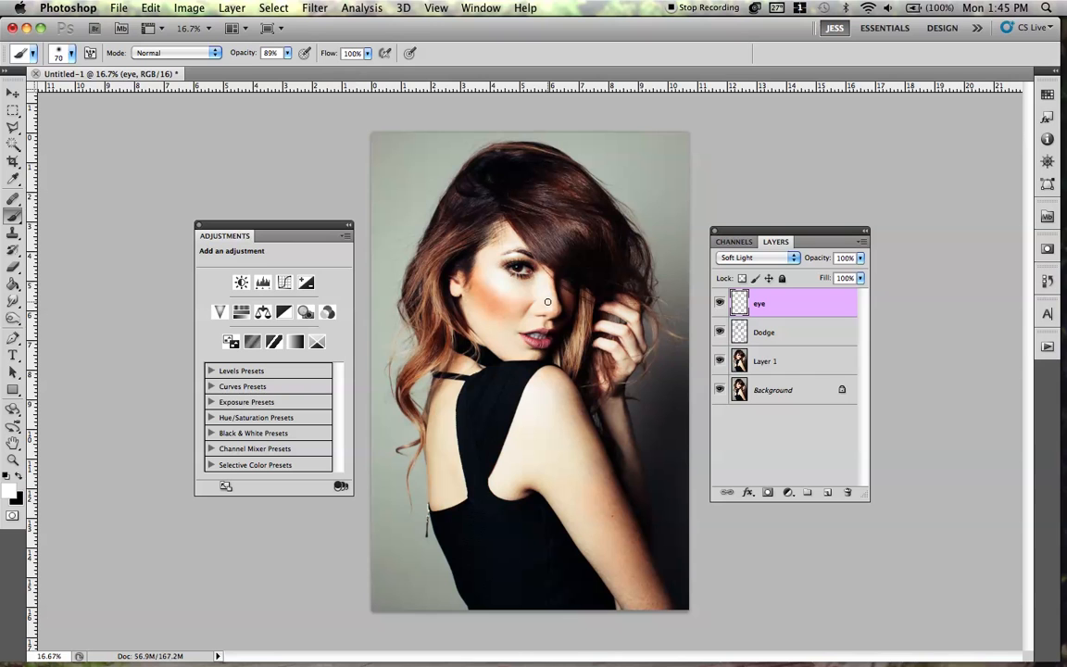
- Select the entire canvas, copy the merged image and paste it as a new layer above the eye layer
click(13, 93)
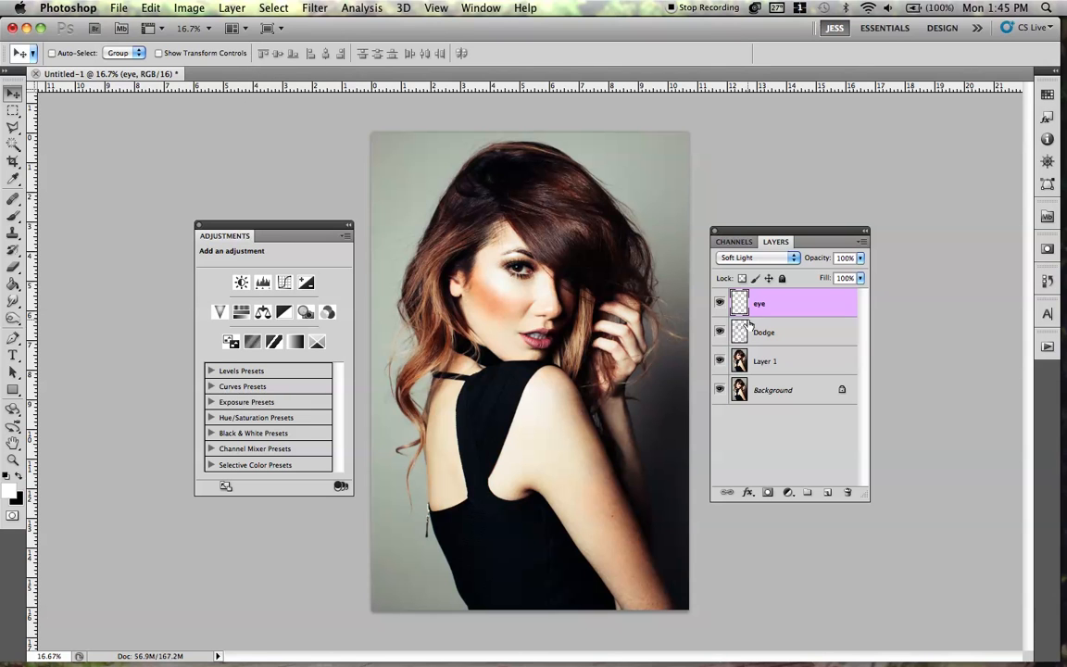
key(super+a)
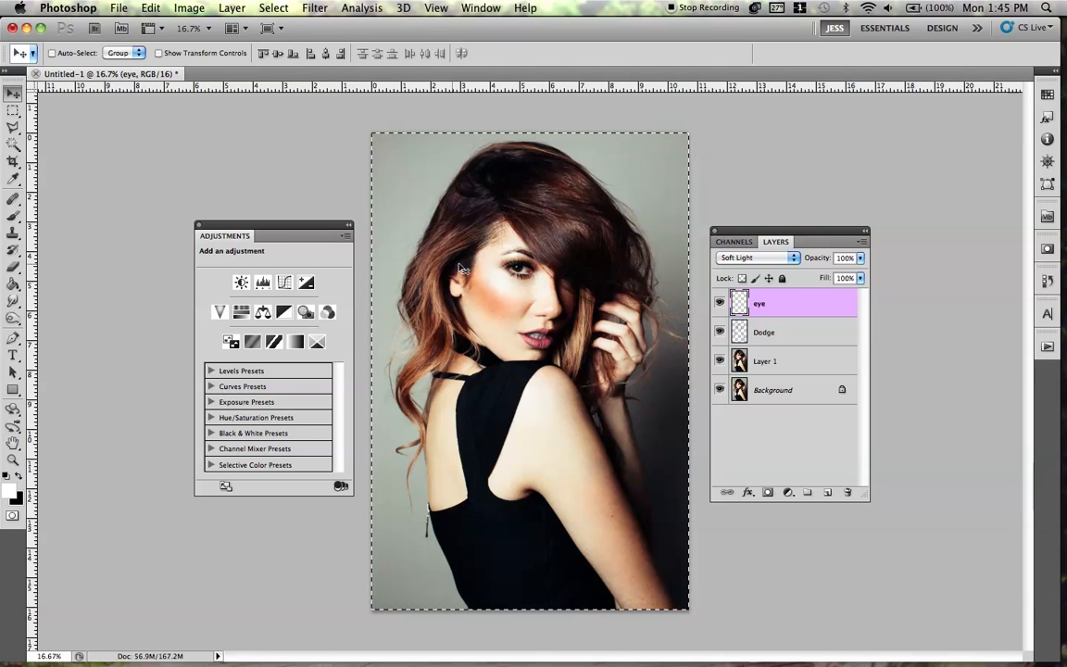
click(151, 8)
click(176, 138)
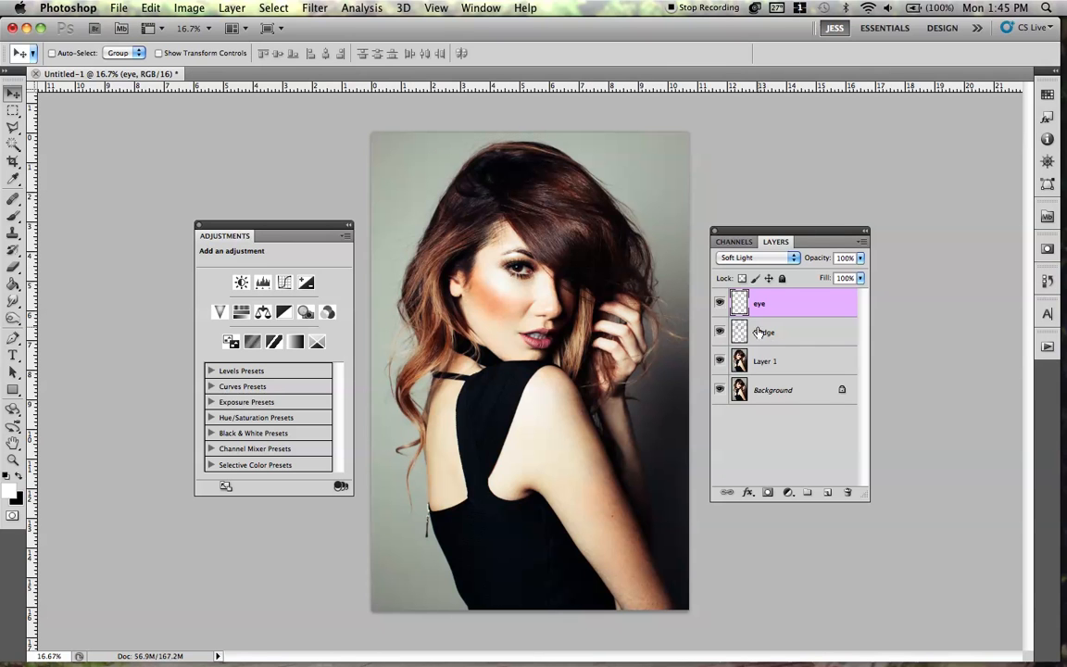
key(super+v)
click(783, 335)
click(771, 304)
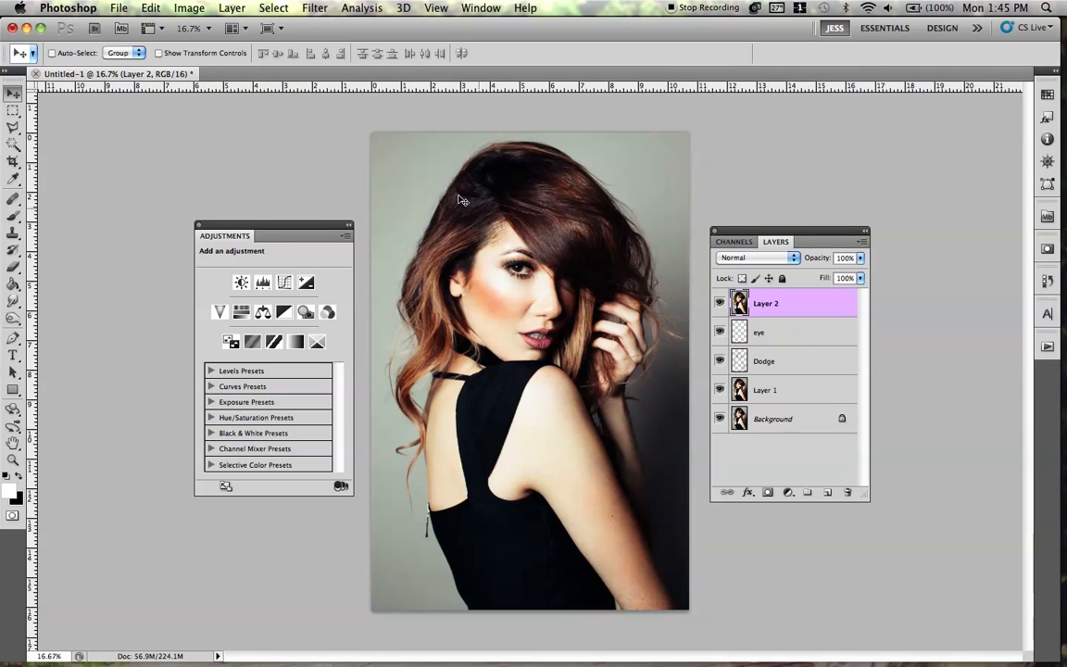
- Apply the High Pass filter with a 4.8 pixel radius to Layer 2 and change the layer's blend mode
click(318, 9)
mouse_move(429, 325)
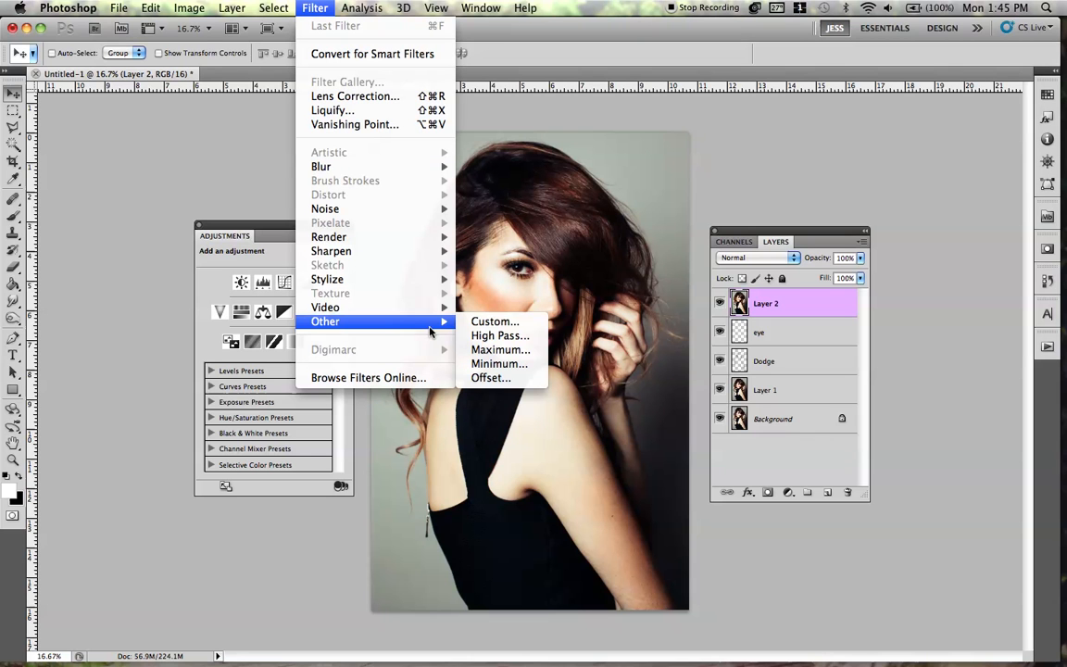
click(514, 337)
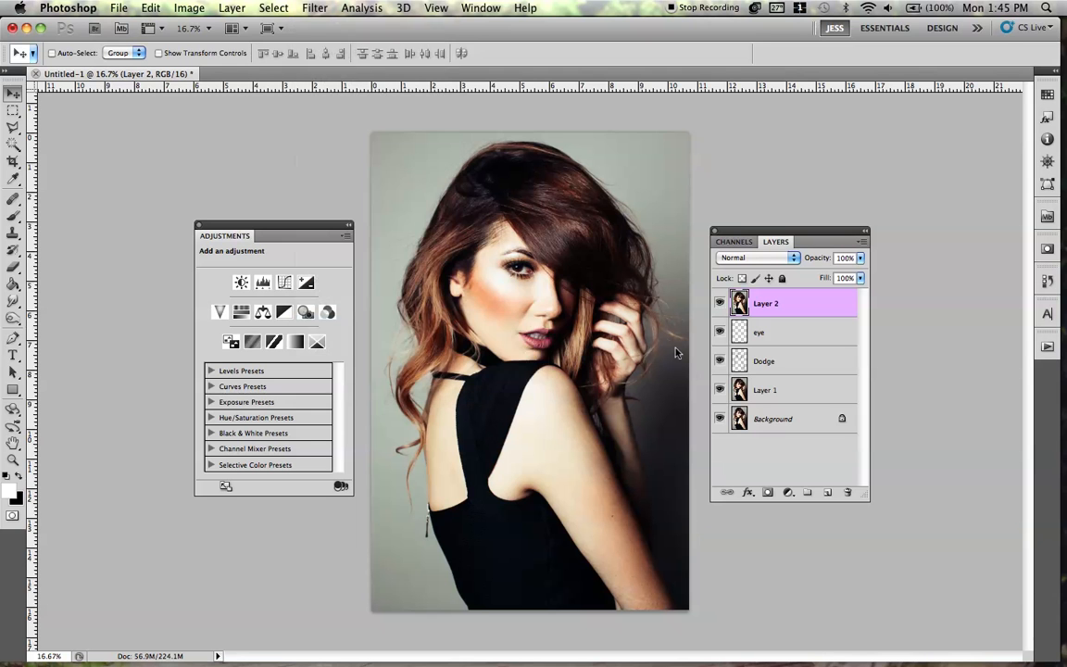
drag(636, 238, 858, 242)
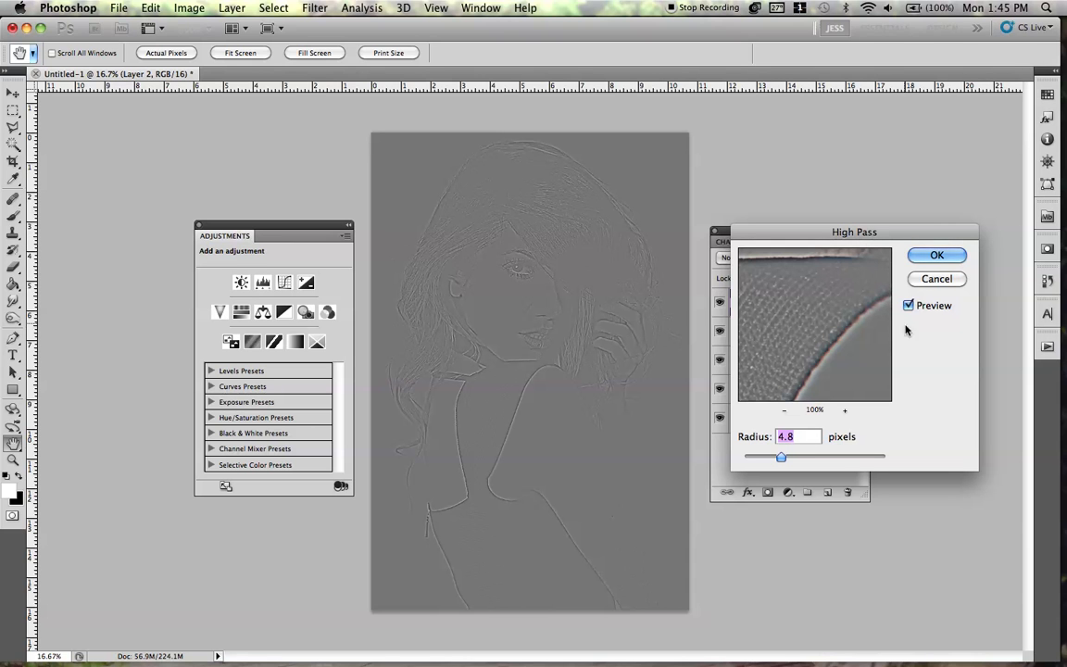
key(Return)
click(742, 258)
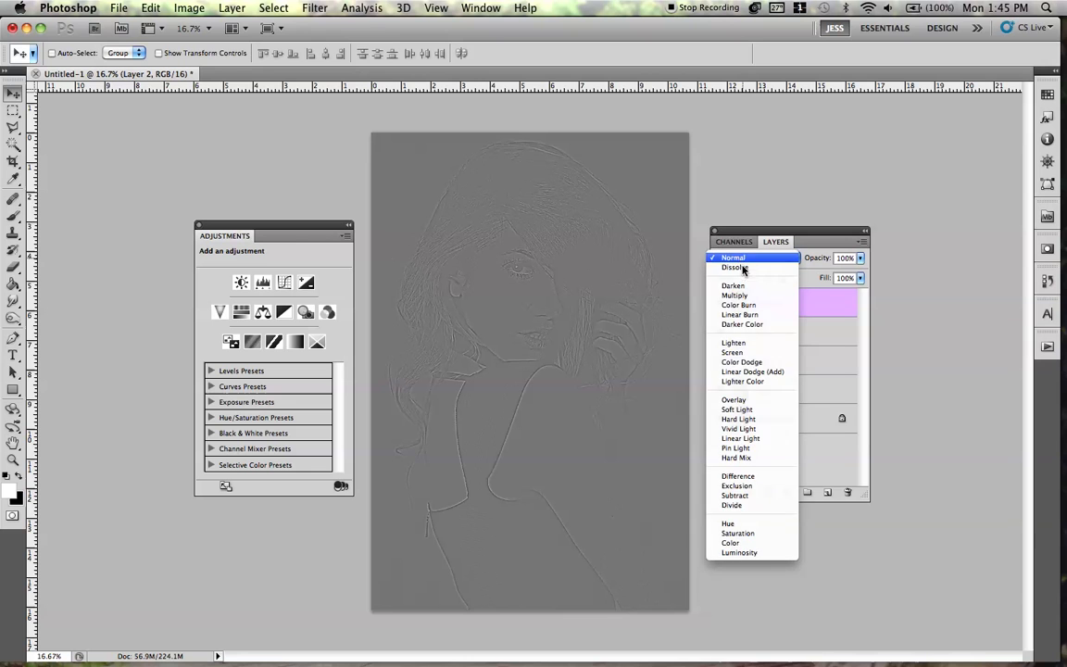
click(667, 373)
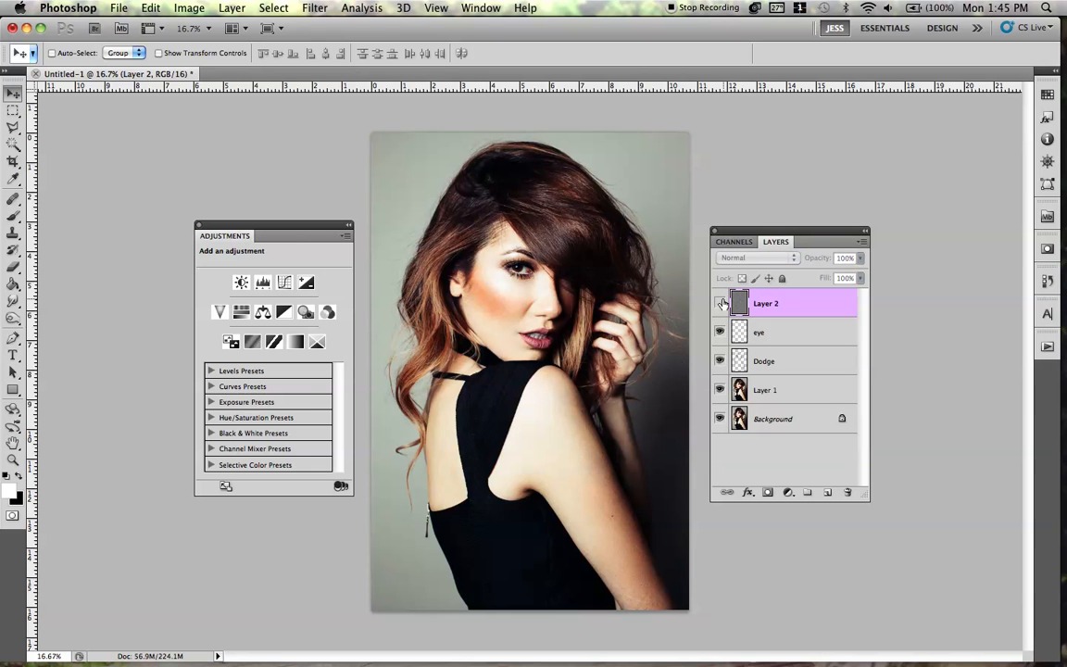
- Check the sharpening on the face and lower the opacity of the Soft Light sharpening layer, Layer 2, to 48%
key(super+equal)
key(super+equal)
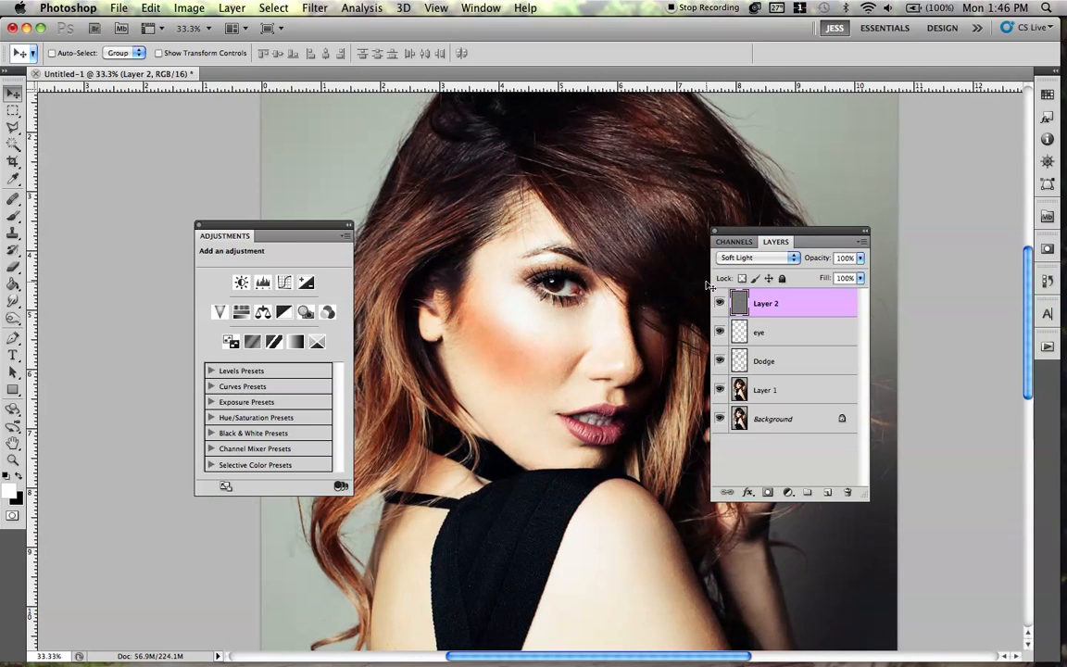
key(super+equal)
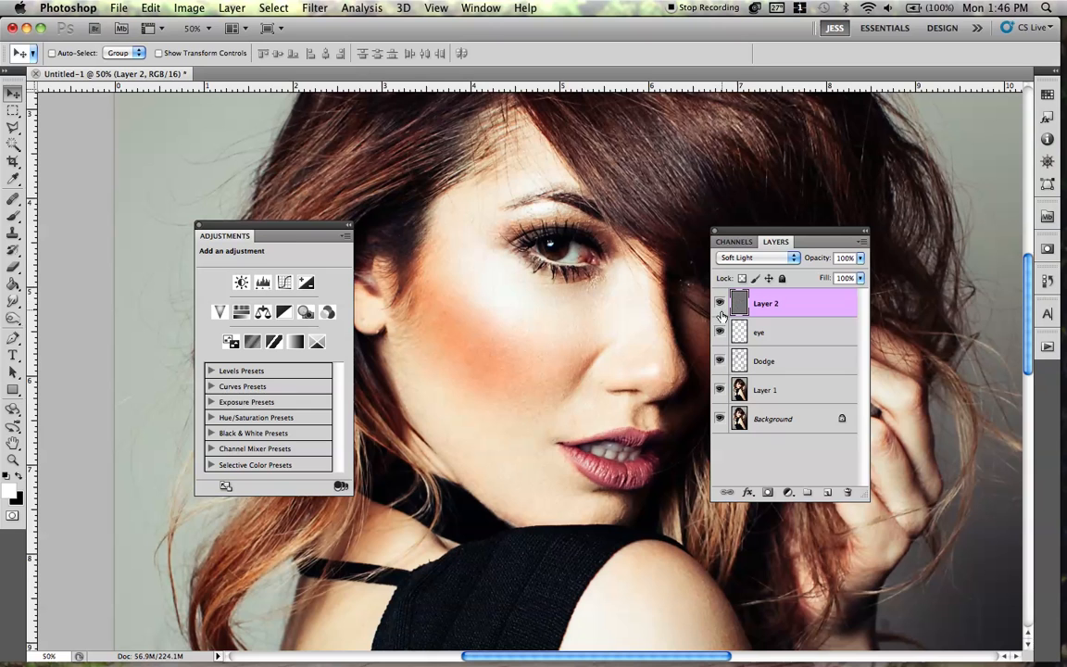
key(super+minus)
key(super+minus)
key(super+minus)
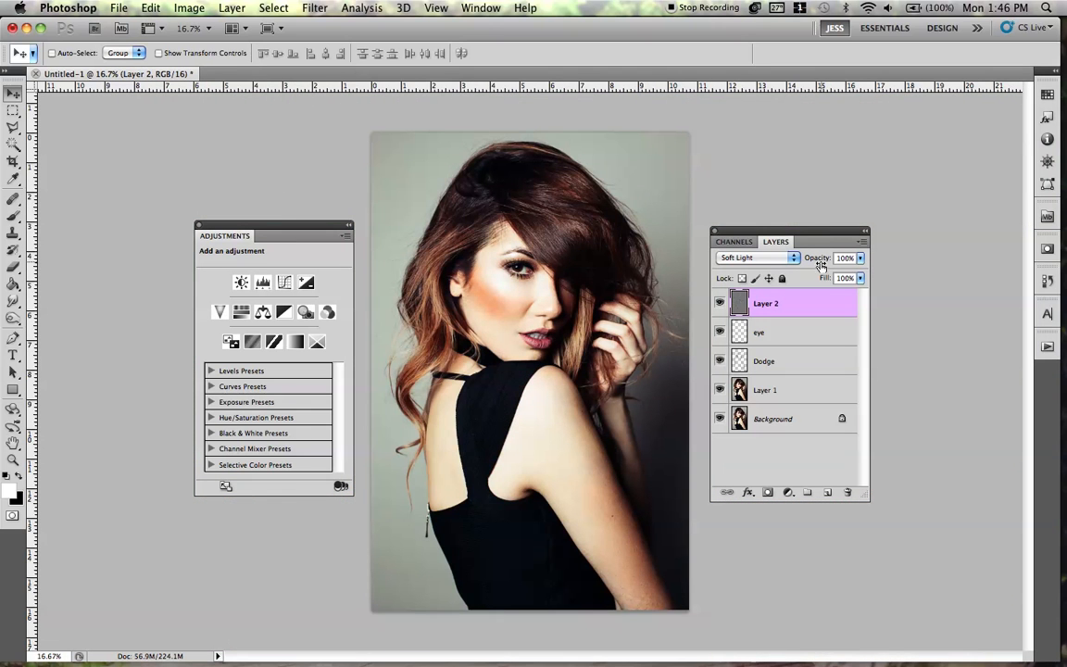
drag(820, 266, 786, 273)
- Add a Gradient Map adjustment layer above Layer 2
click(232, 8)
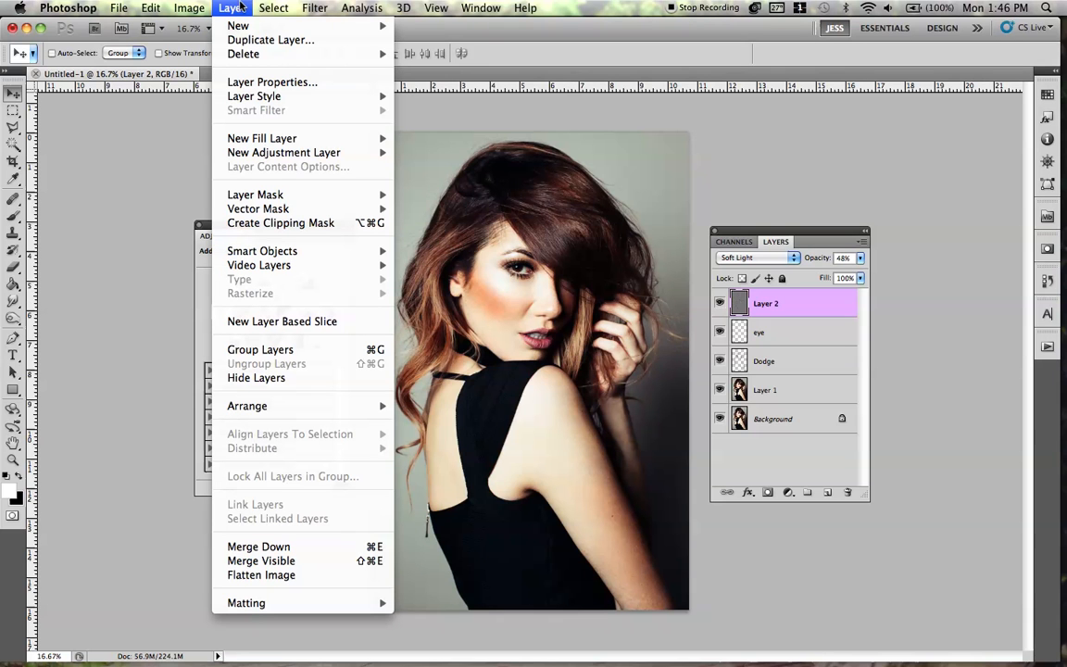
mouse_move(304, 156)
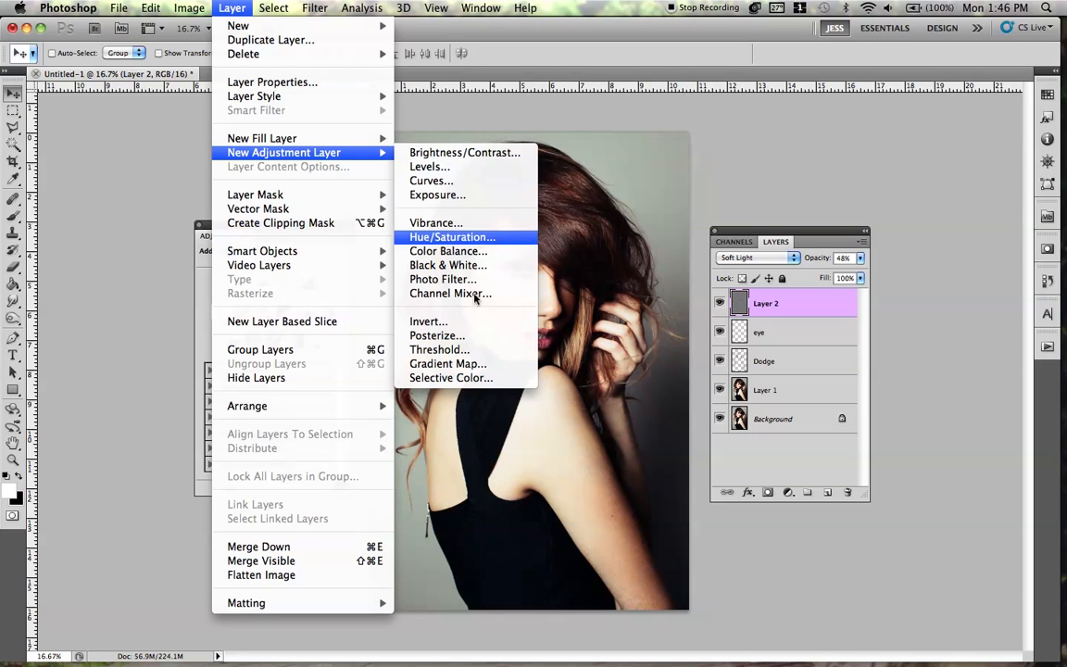
click(448, 363)
click(668, 294)
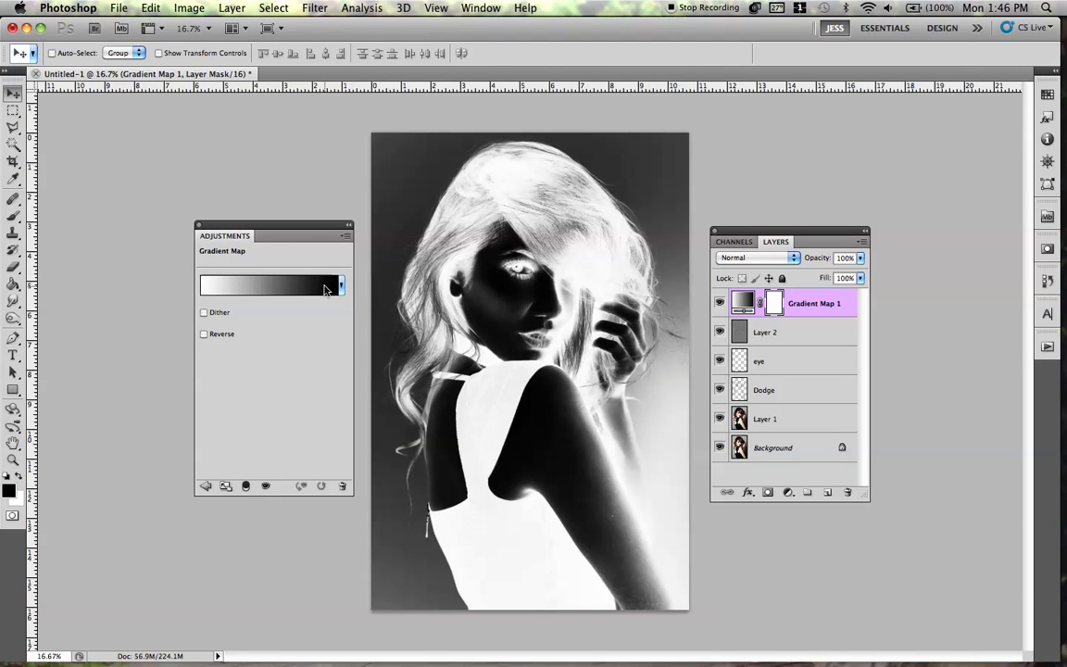
- Apply the brown-to-black preset gradient to the gradient map and reverse it
click(322, 291)
drag(470, 239, 827, 259)
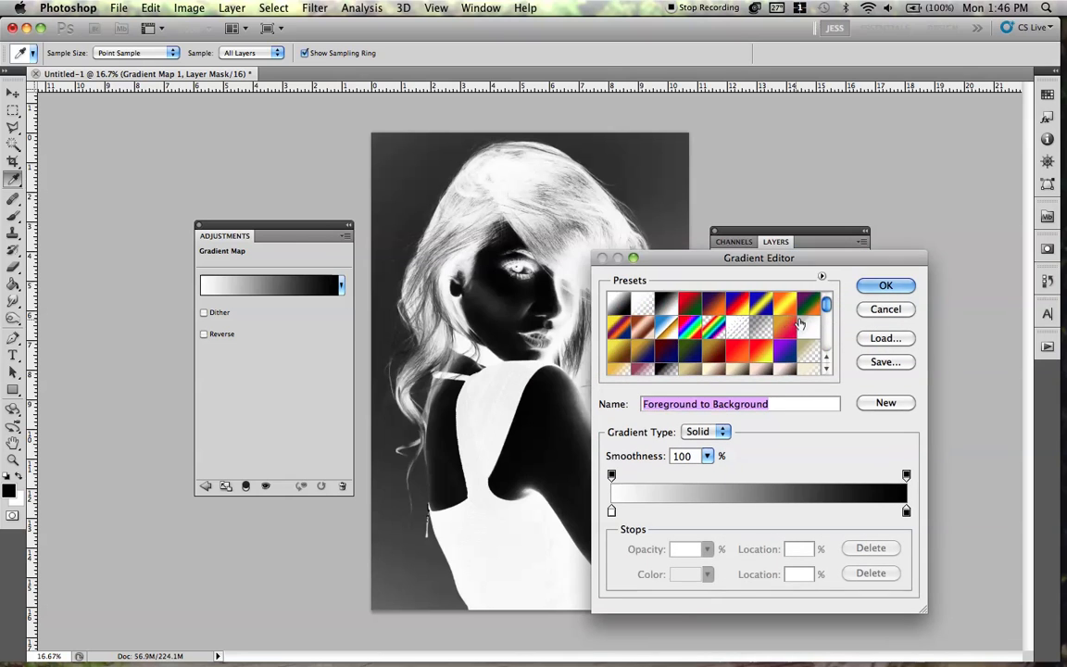
drag(827, 309, 826, 343)
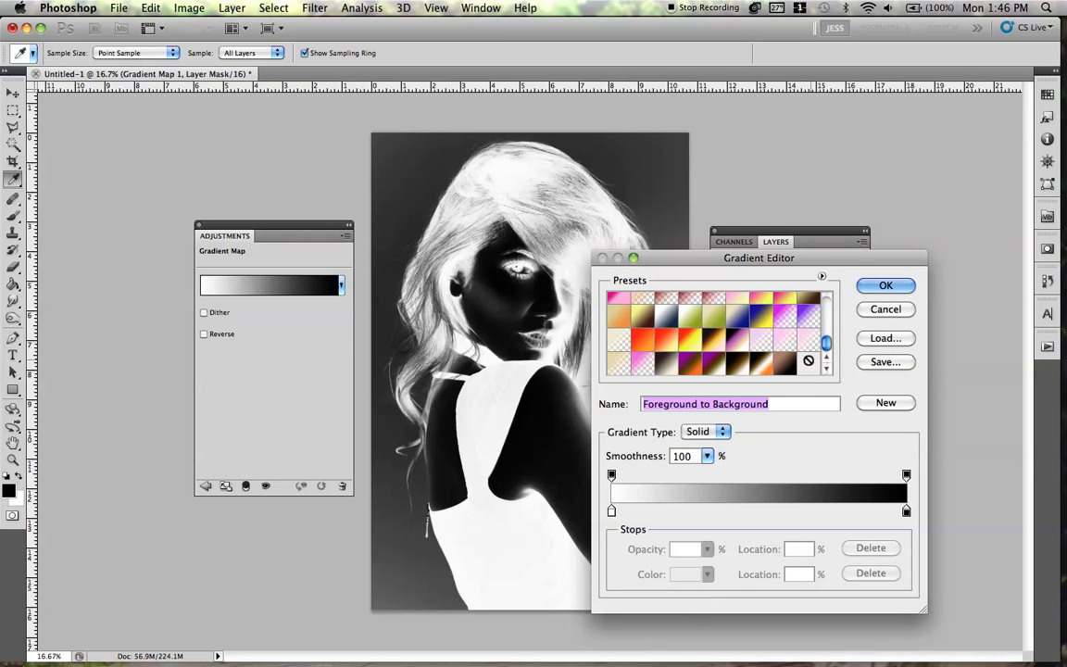
click(789, 368)
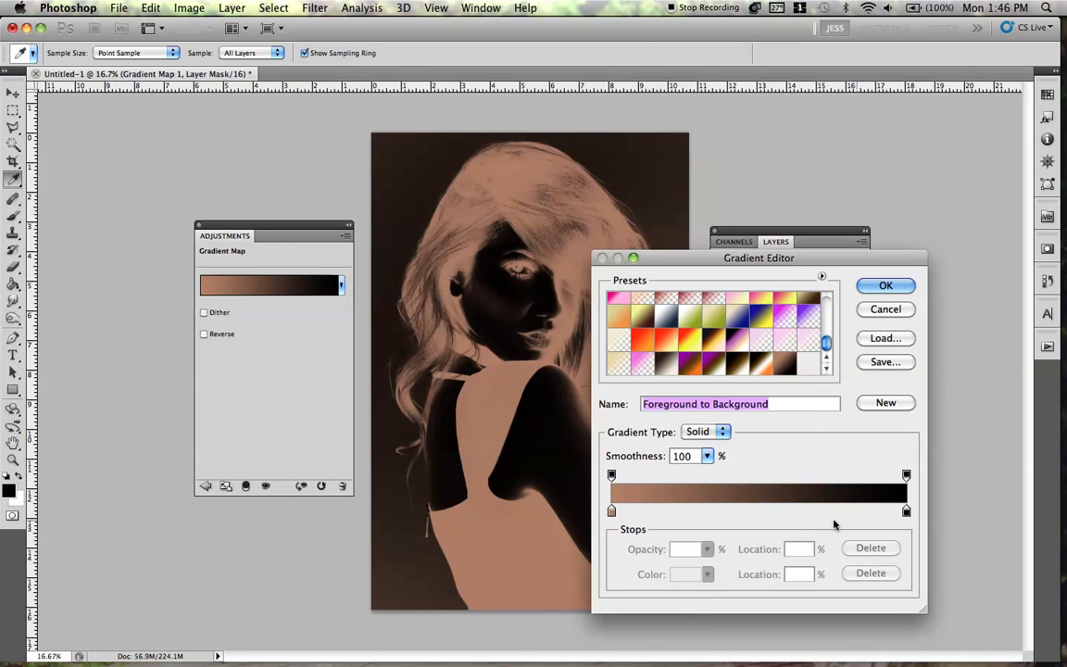
click(888, 286)
click(223, 334)
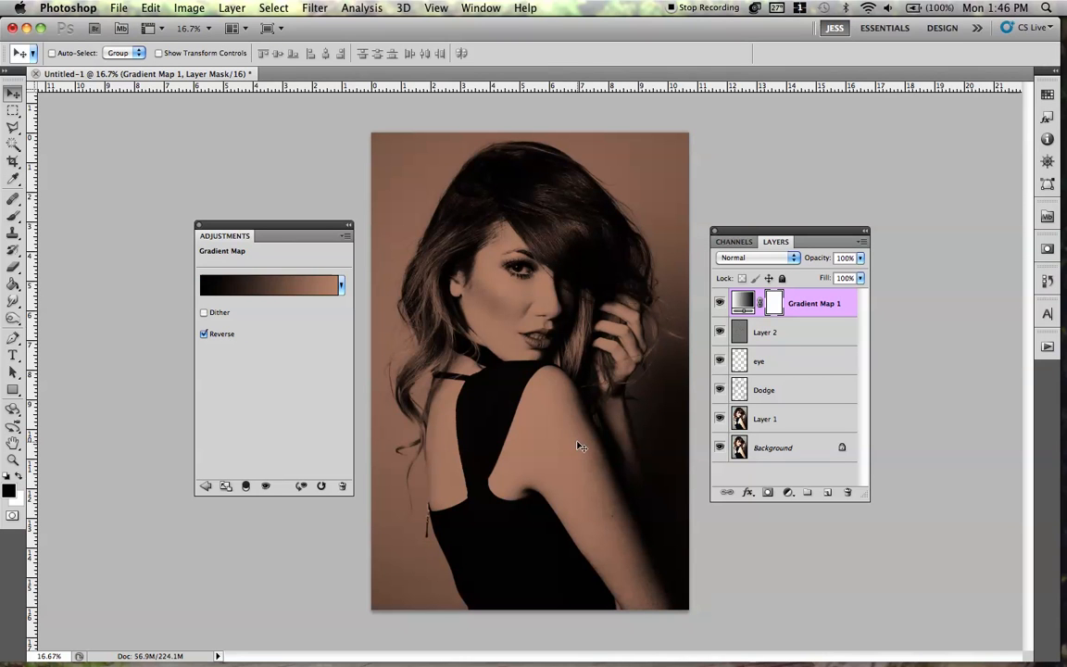
- Set the gradient map layer's blend mode to Soft Light and its opacity to 38%, comparing the portrait with and without it
click(757, 258)
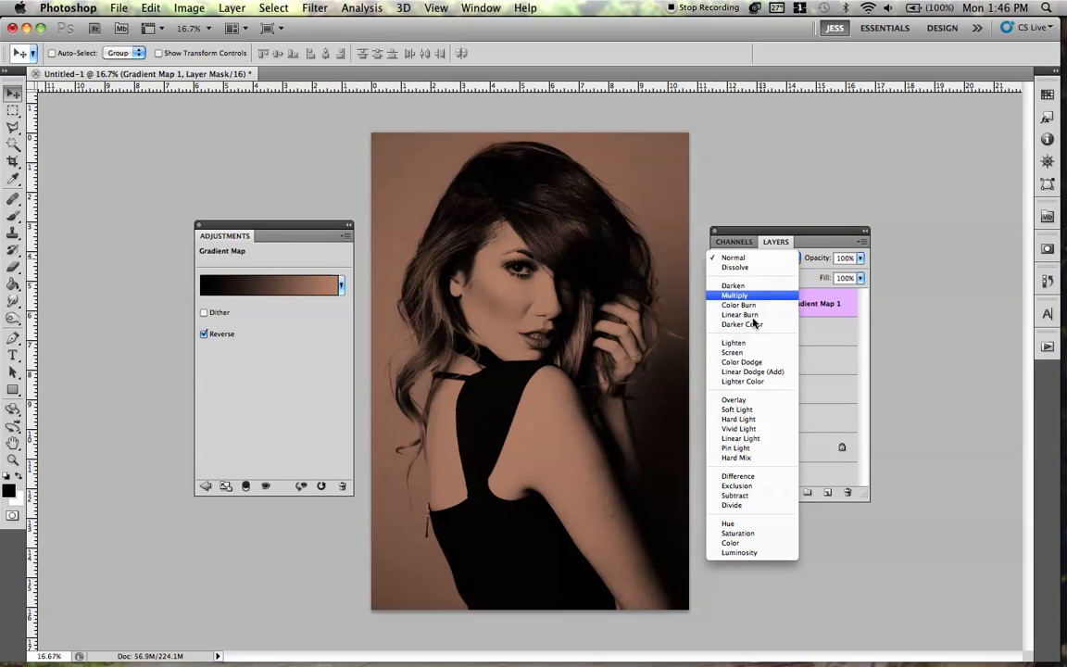
click(739, 410)
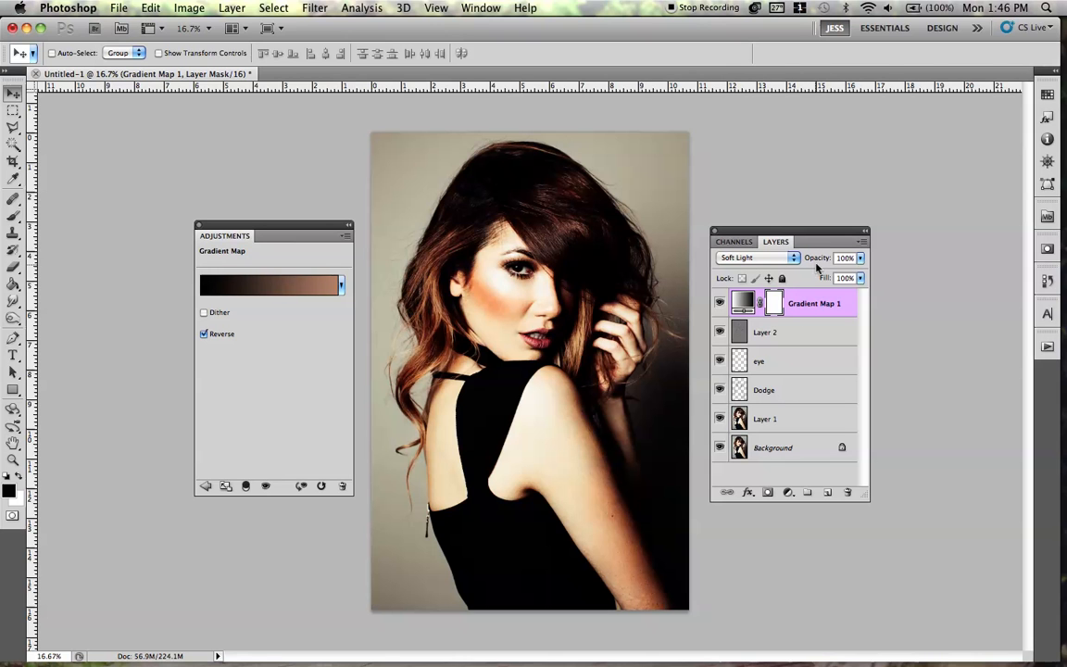
drag(813, 262, 768, 258)
click(719, 303)
click(719, 303)
click(719, 303)
click(719, 303)
drag(817, 259, 813, 263)
click(719, 304)
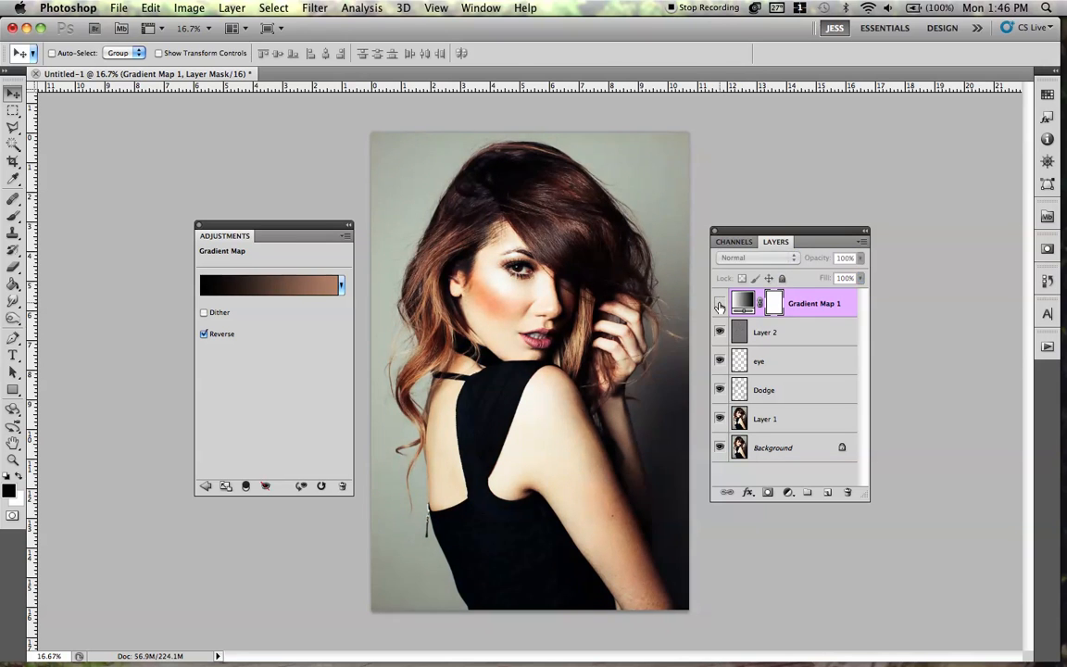
click(720, 304)
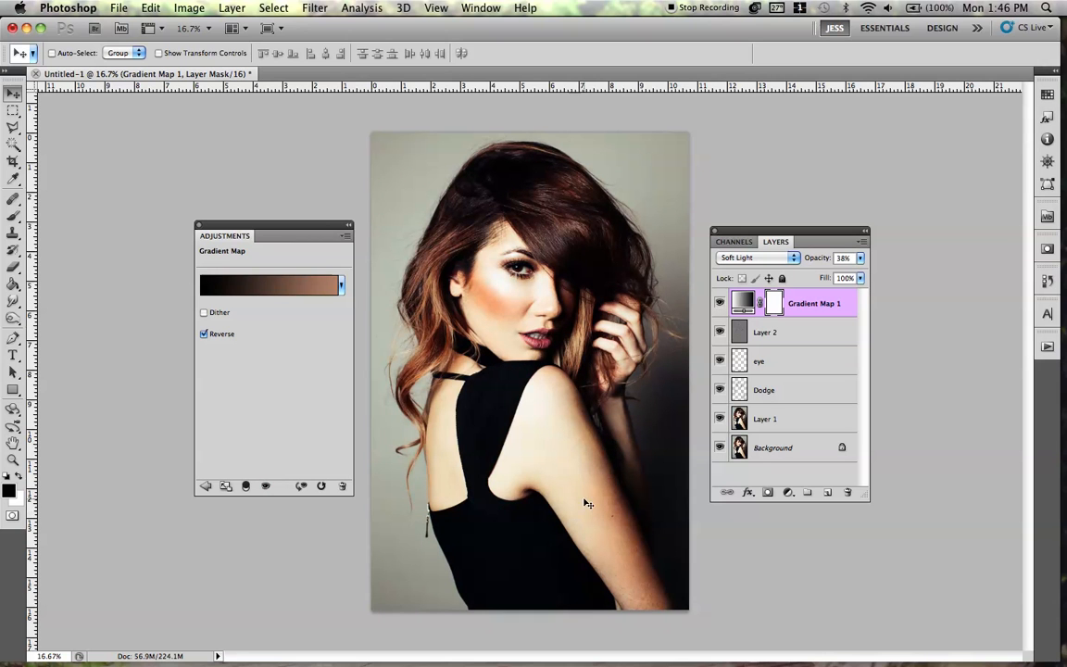
- Try the gradient map layer at 99% opacity, undo that change and set the opacity to 39%
click(720, 304)
click(720, 304)
drag(819, 262, 891, 264)
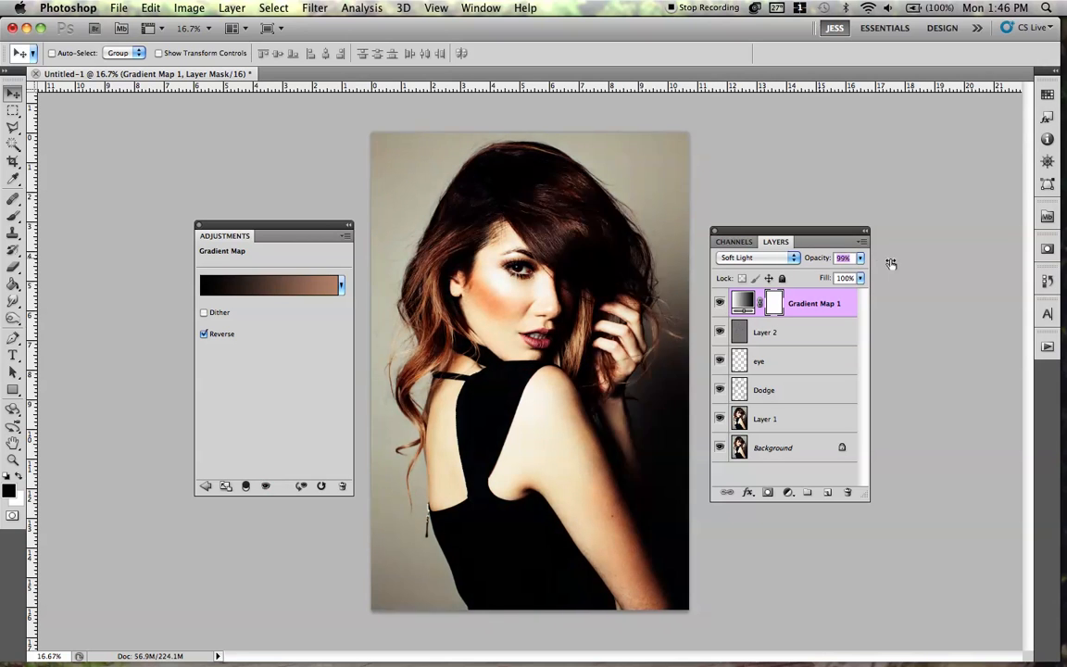
key(super+z)
drag(809, 262, 811, 262)
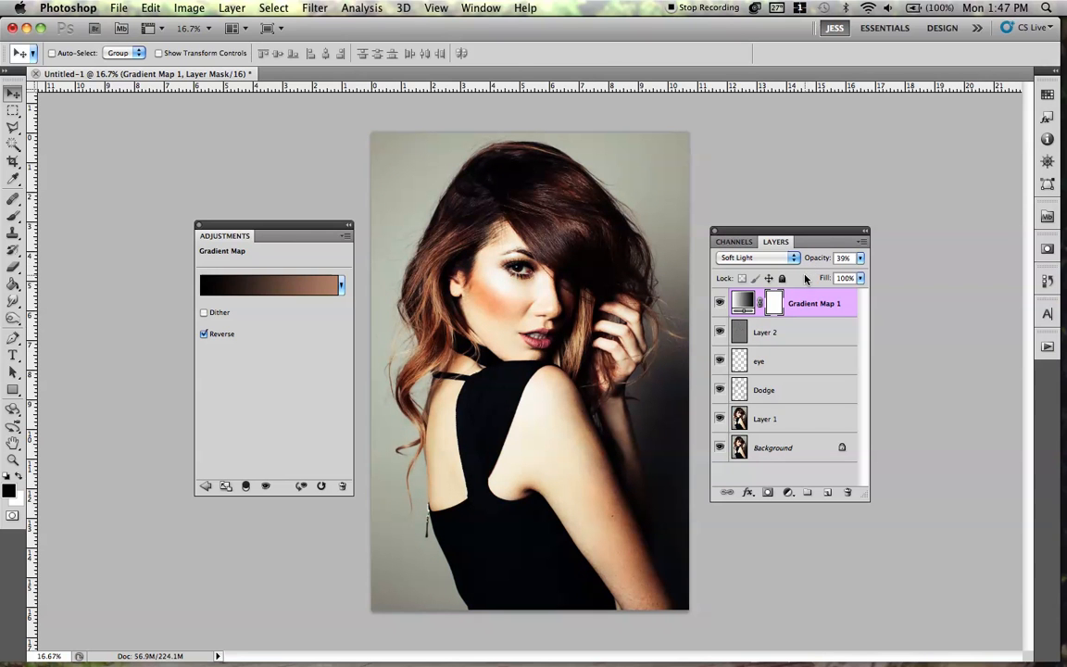
- Add a Selective Color adjustment layer above the gradient map layer
click(232, 8)
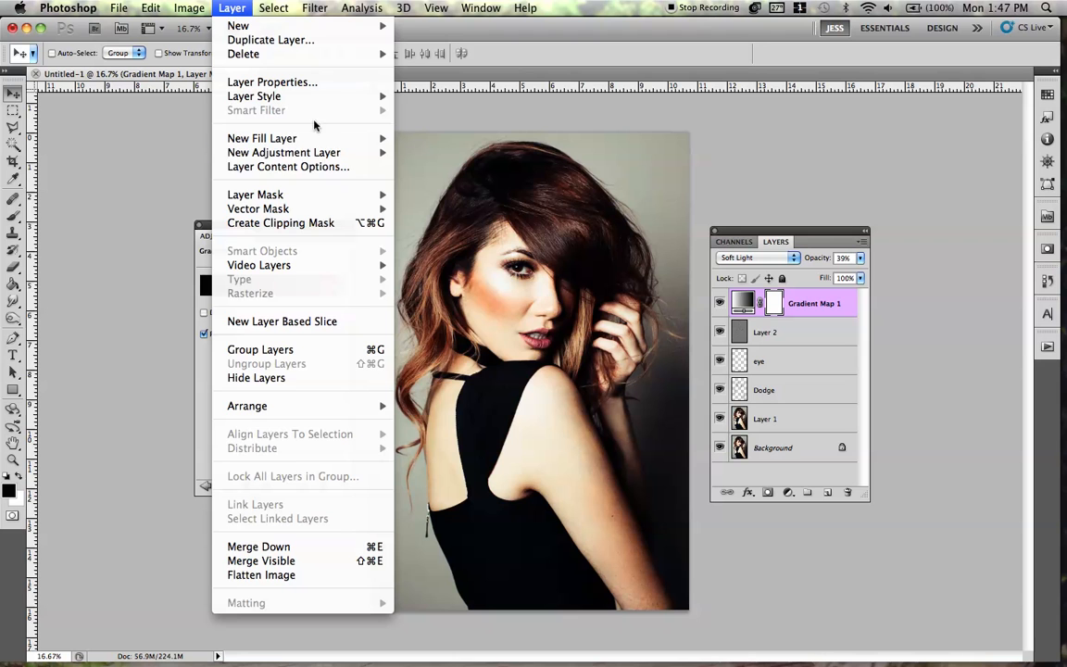
mouse_move(368, 158)
click(512, 374)
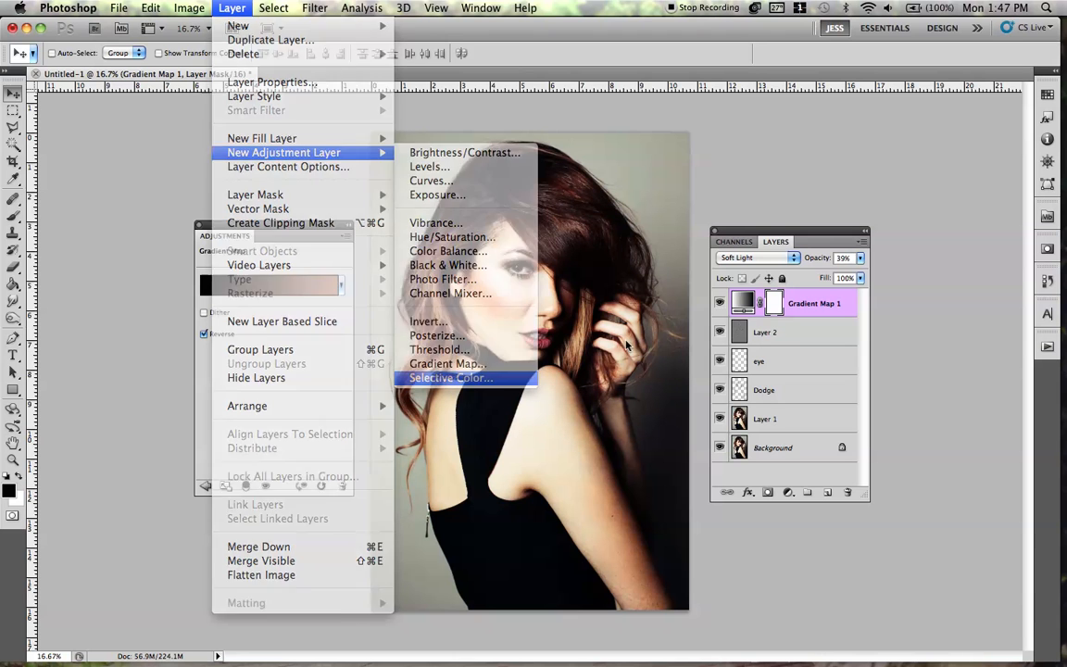
key(Escape)
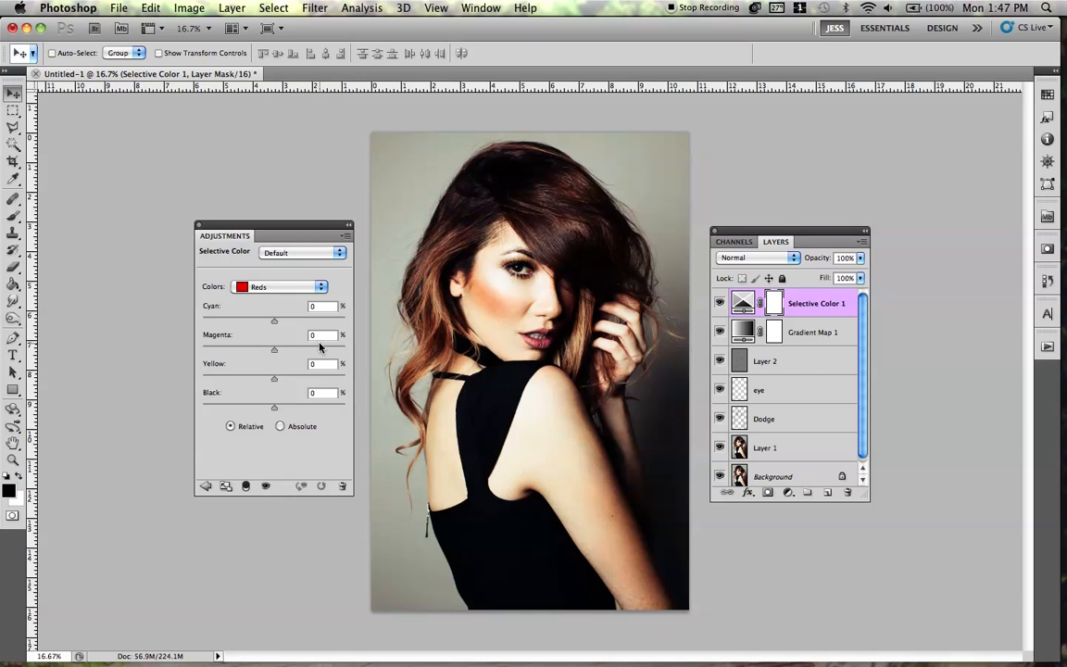
- Set the Reds in the Selective Color adjustment to Magenta +93% and Yellow +14%
drag(274, 349, 340, 353)
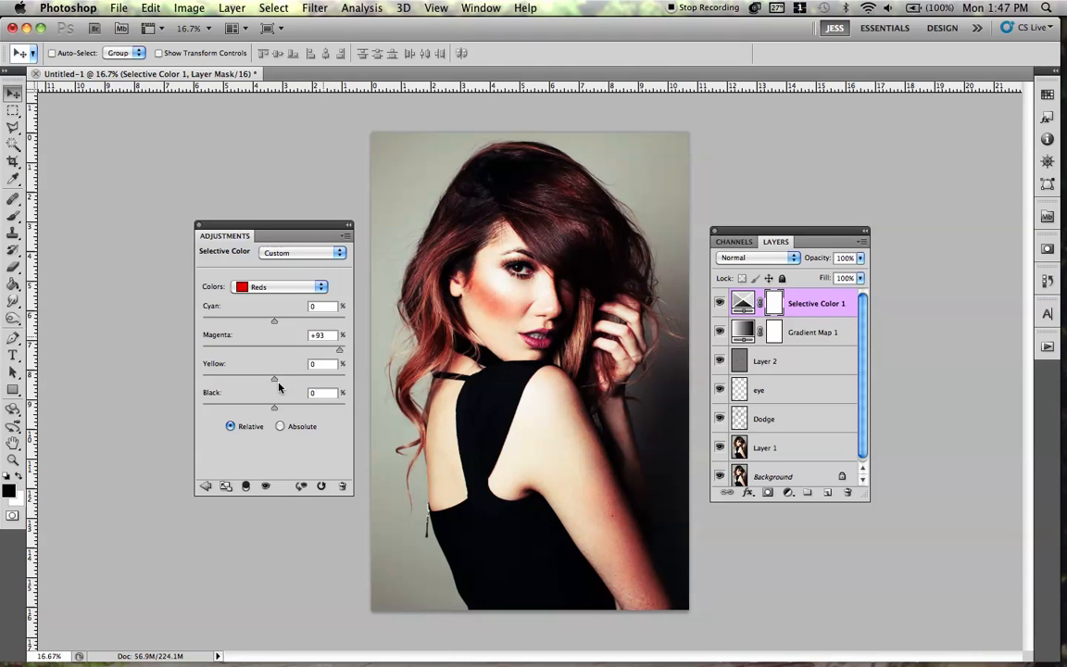
drag(275, 382, 284, 387)
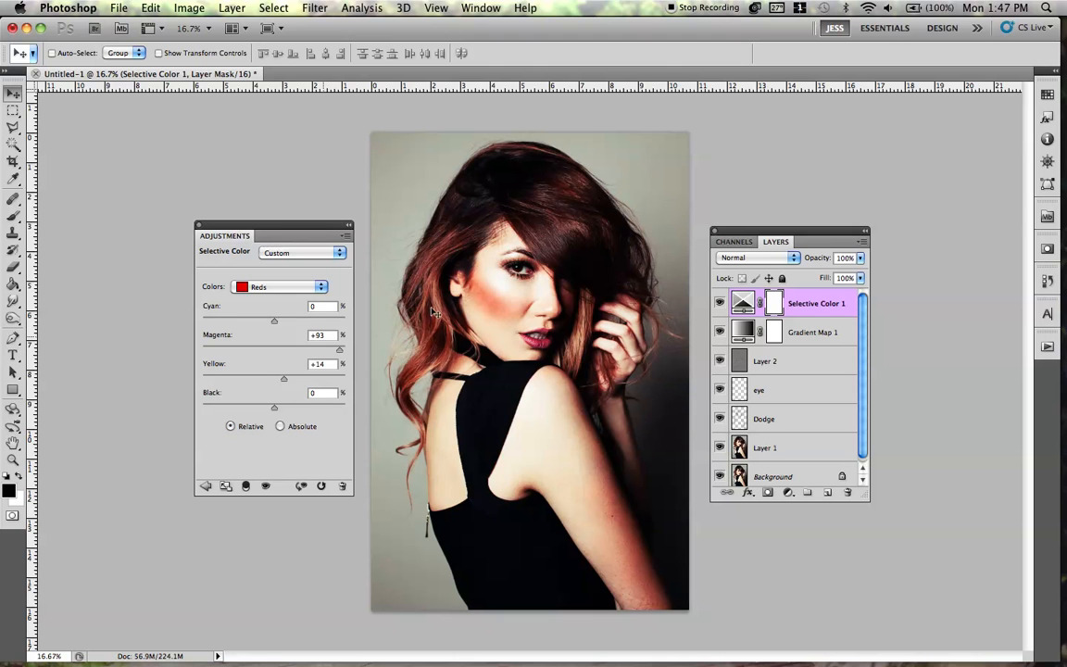
click(278, 288)
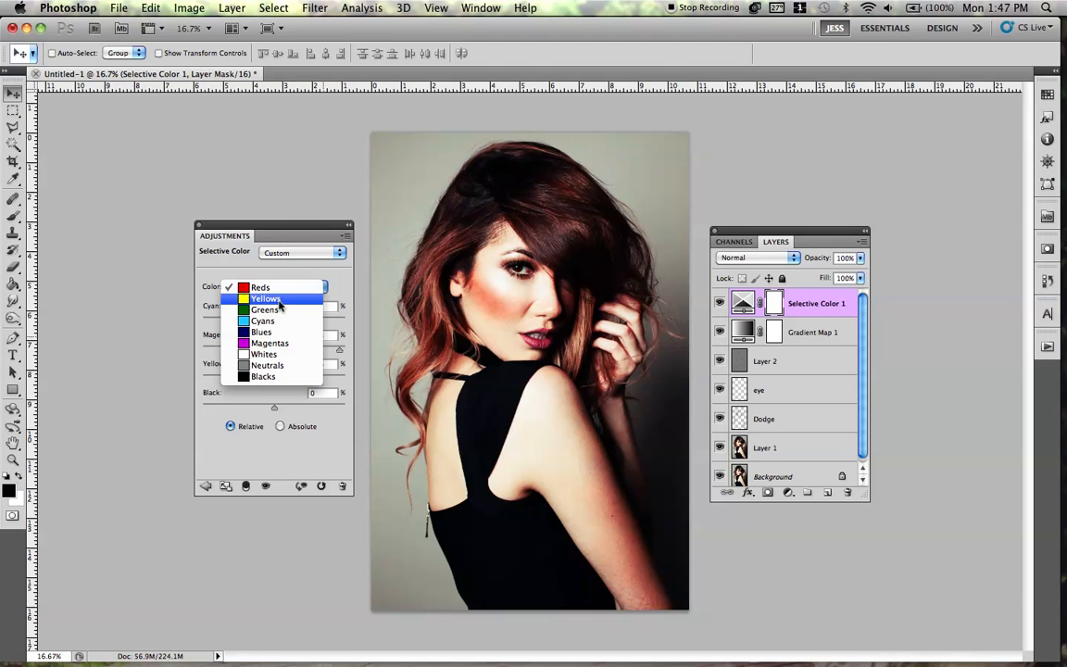
click(278, 299)
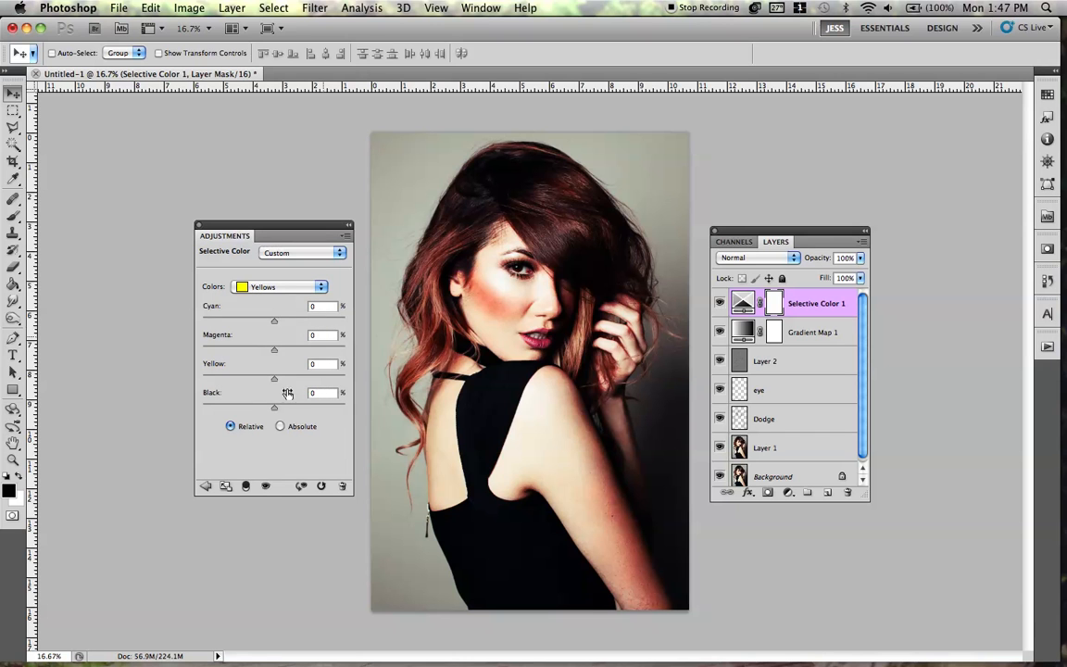
click(298, 287)
click(301, 276)
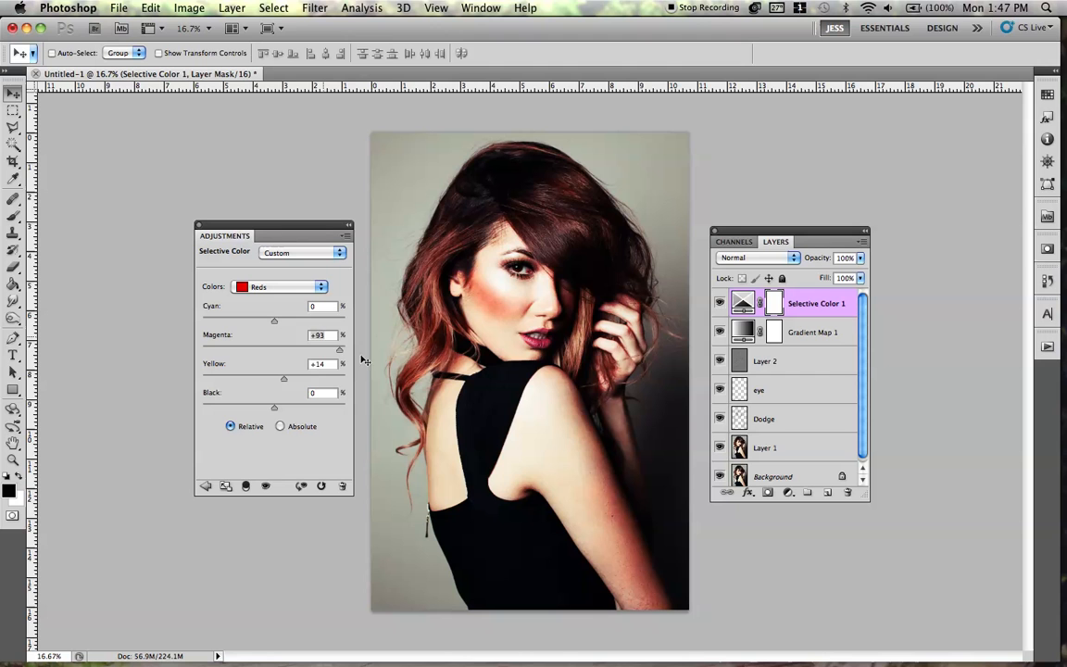
- Reset the Magenta of the Reds to 0% and raise their Black to +11%
text(0)
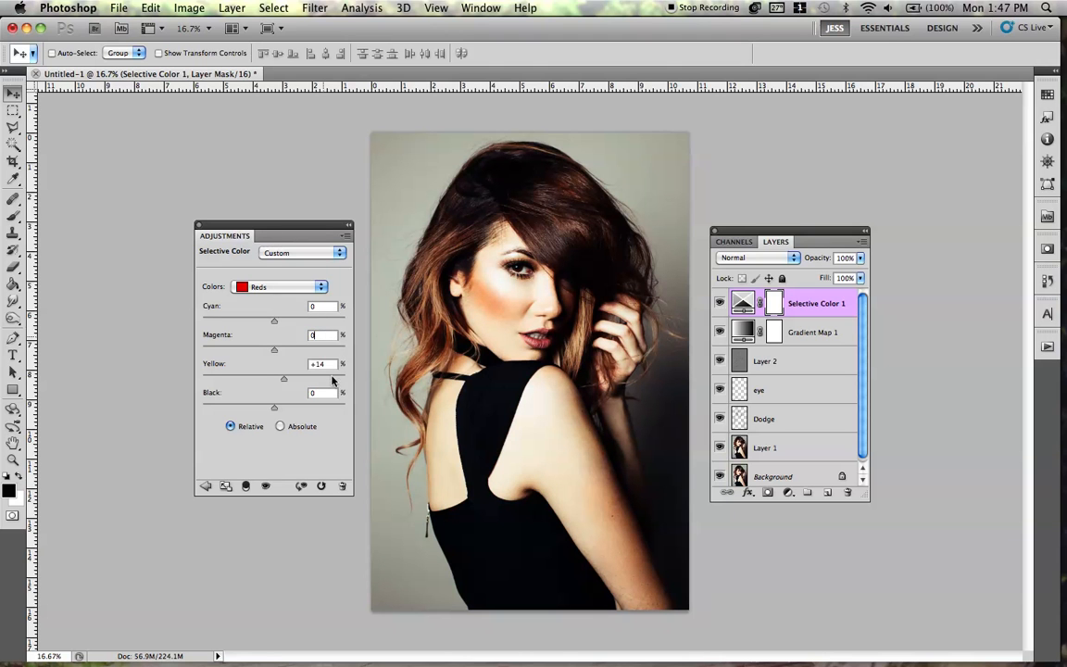
click(331, 364)
drag(274, 410, 281, 411)
- Set the Yellows in the Selective Color adjustment to Yellow 8% and Black 14%
click(313, 287)
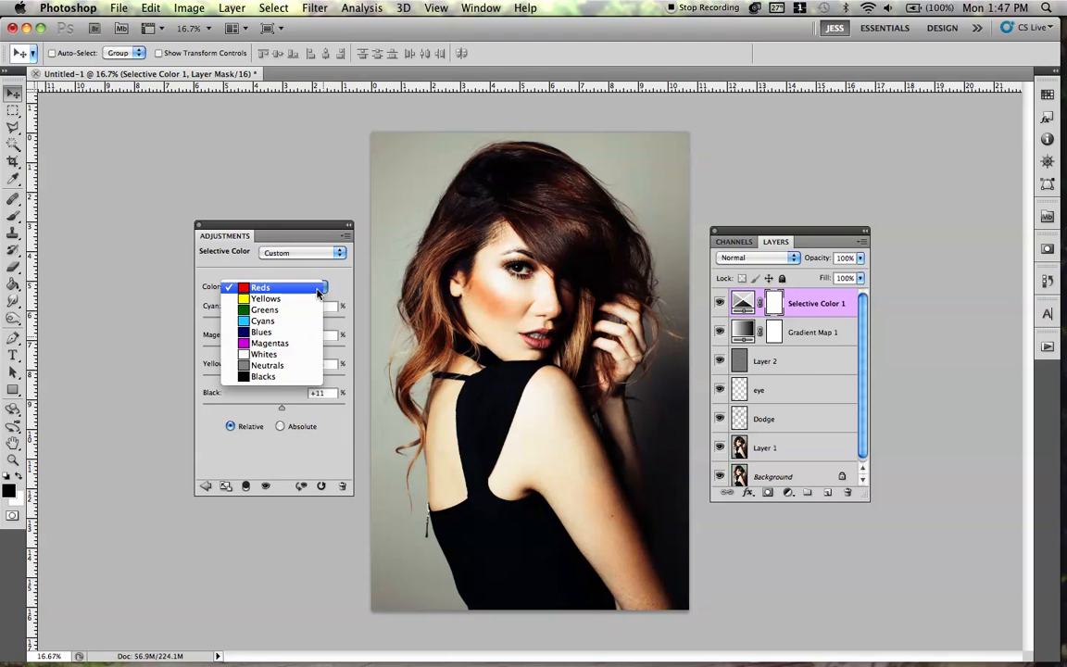
click(313, 298)
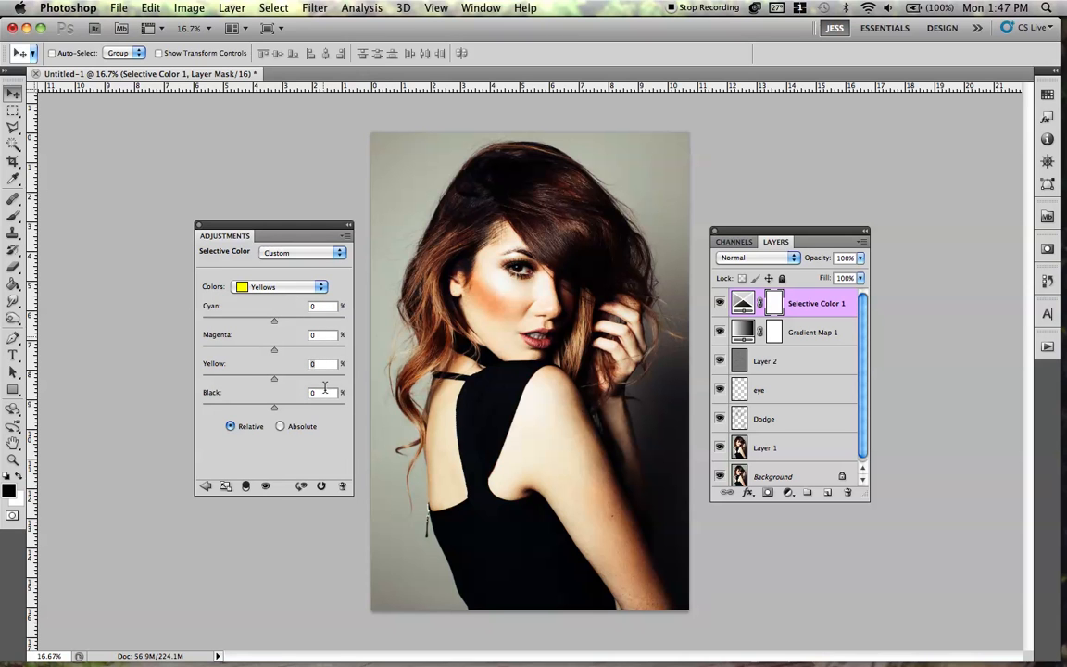
click(323, 363)
text(8)
text(14)
click(730, 313)
- Set the Blacks in the Selective Color adjustment to Magenta 8% and Yellow 10%
click(289, 287)
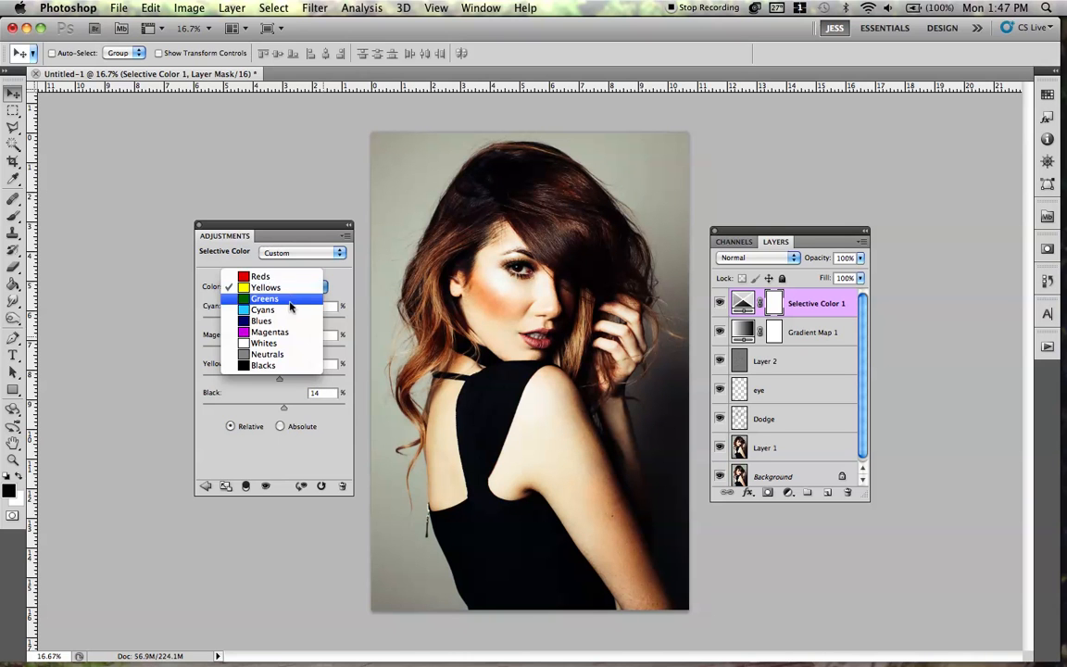
click(283, 366)
click(321, 339)
text(8)
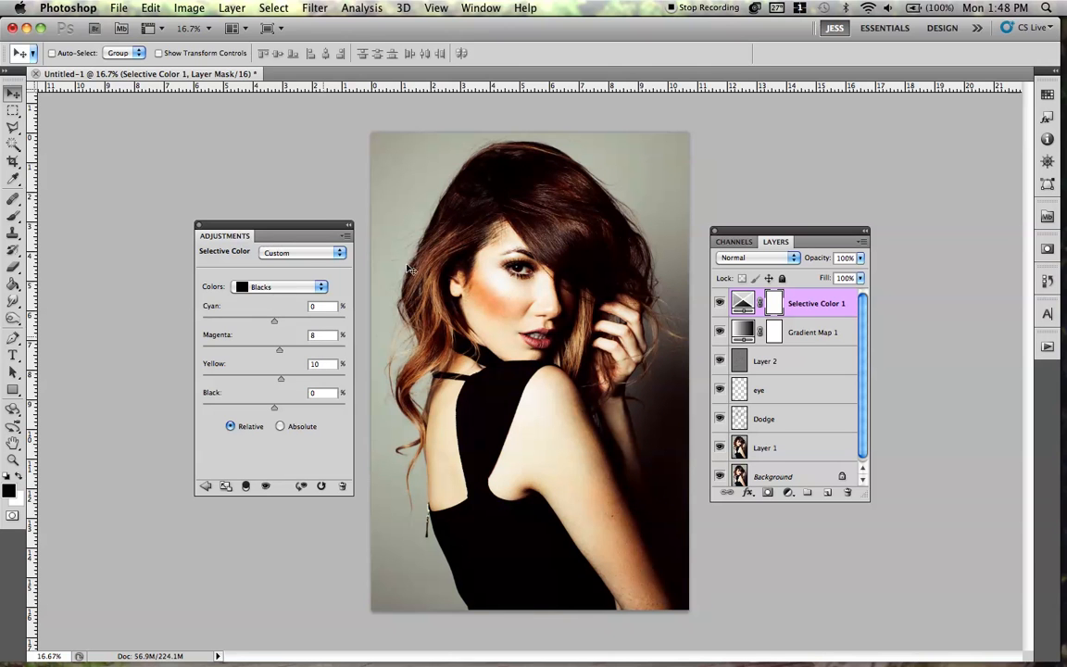
- Compare the portrait with and without the Selective Color layer, keep its blend mode Normal and set its opacity to 44%
click(719, 303)
click(719, 304)
click(720, 304)
click(720, 304)
click(741, 257)
click(733, 258)
drag(779, 262, 782, 260)
- Add a Hue/Saturation adjustment layer on top, turn on Colorize and set Hue to 17
click(231, 8)
mouse_move(380, 153)
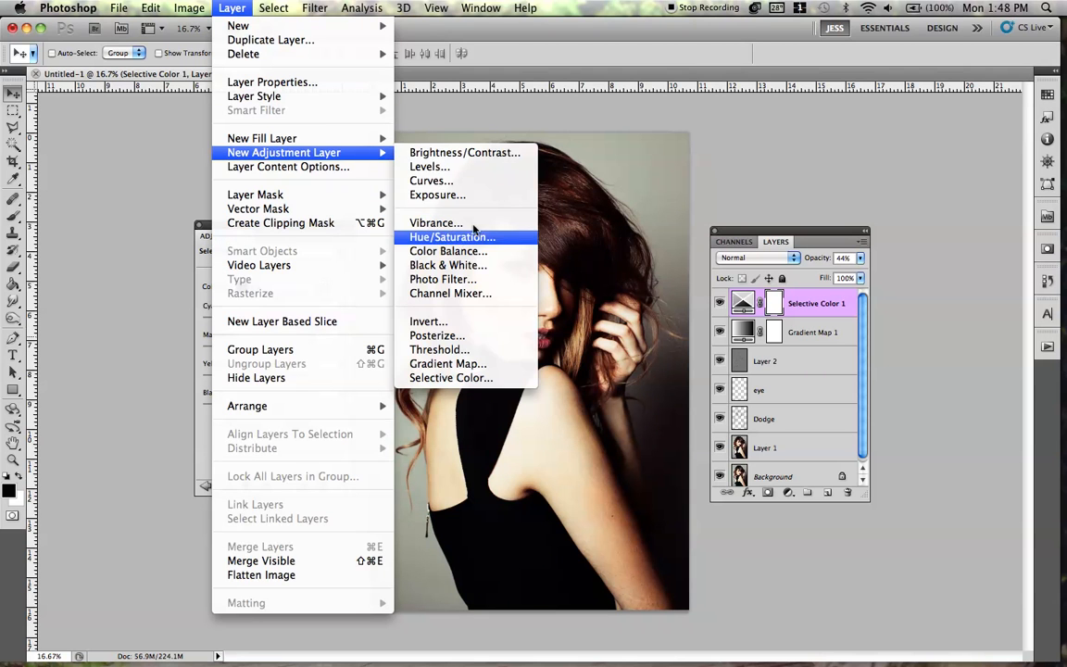
click(435, 237)
key(Escape)
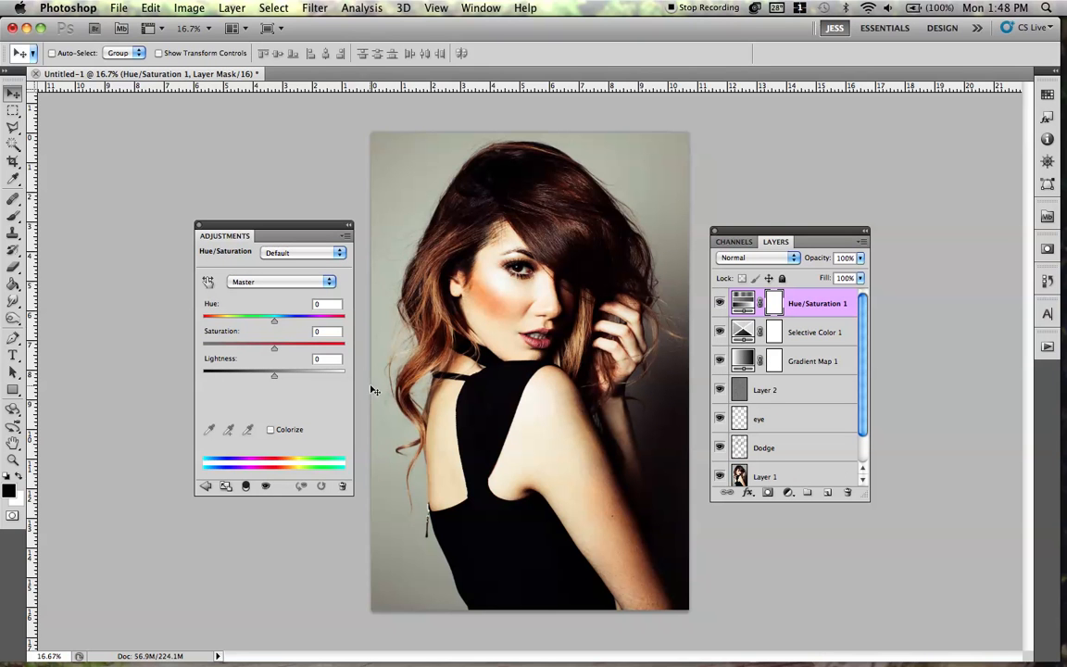
click(271, 429)
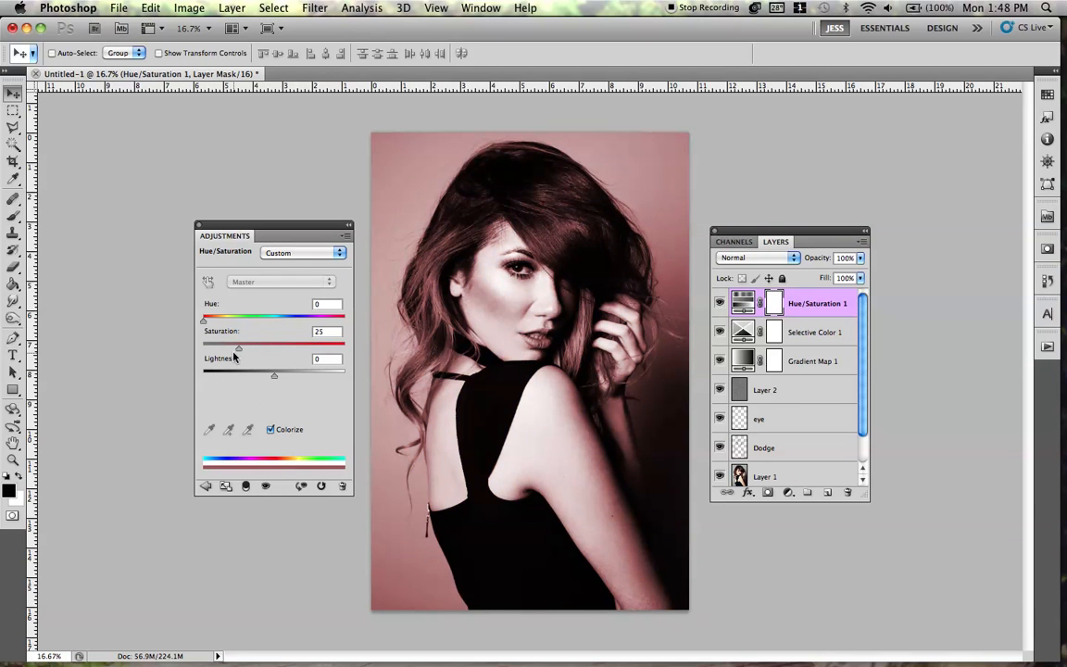
drag(206, 321, 210, 322)
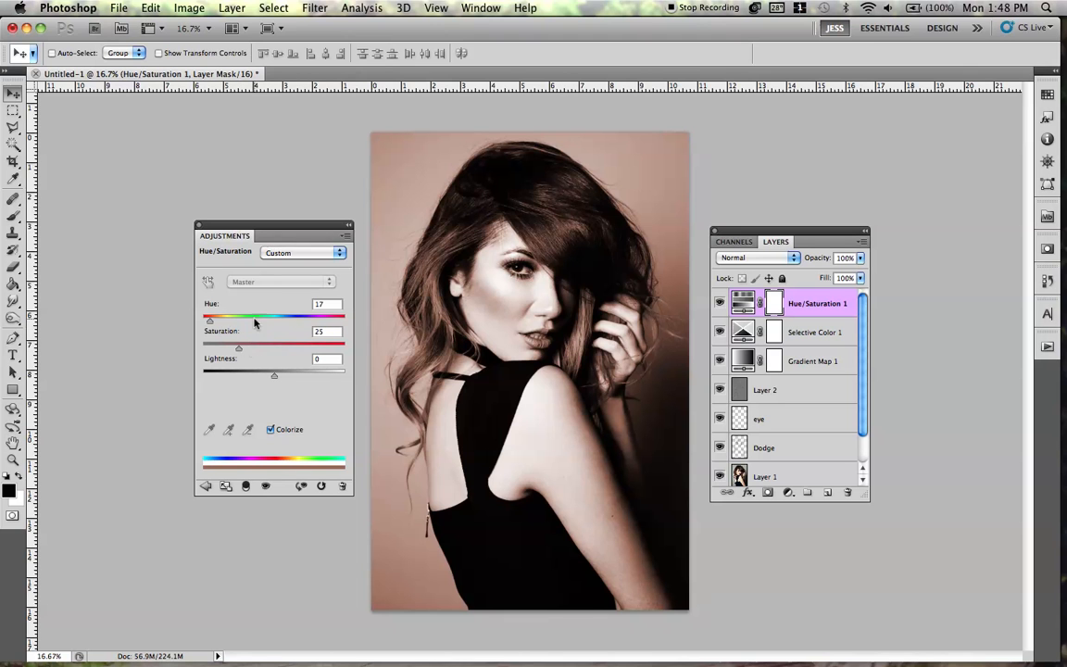
- Set the Hue/Saturation layer's blend mode to Darken and its opacity to 17%, comparing the image with and without it
click(786, 260)
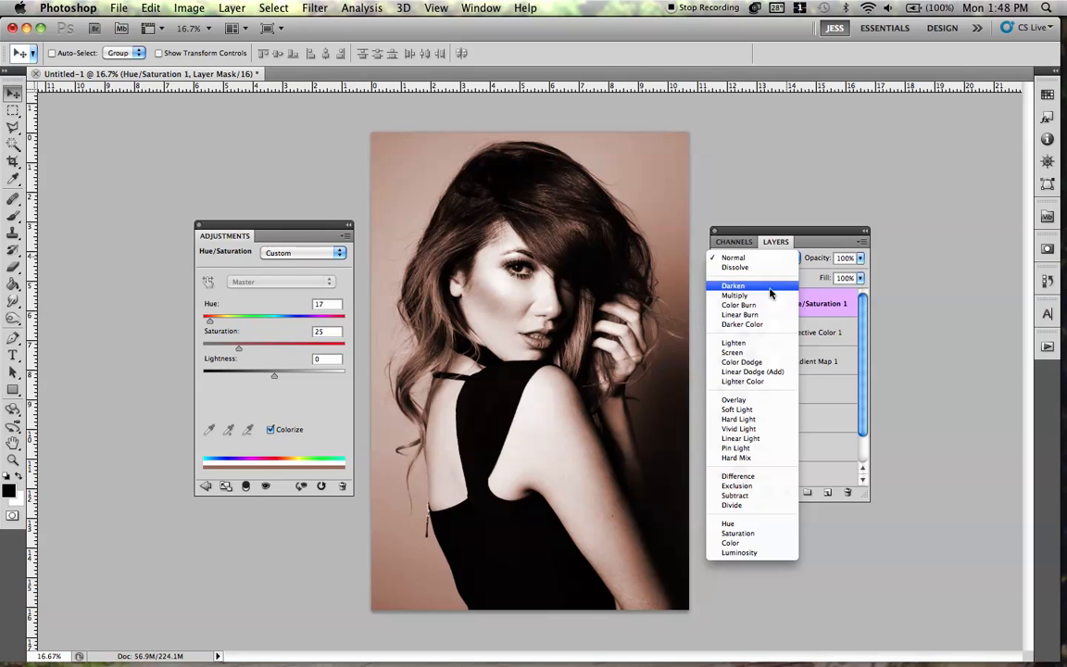
click(722, 285)
click(719, 306)
click(719, 305)
drag(815, 263, 759, 272)
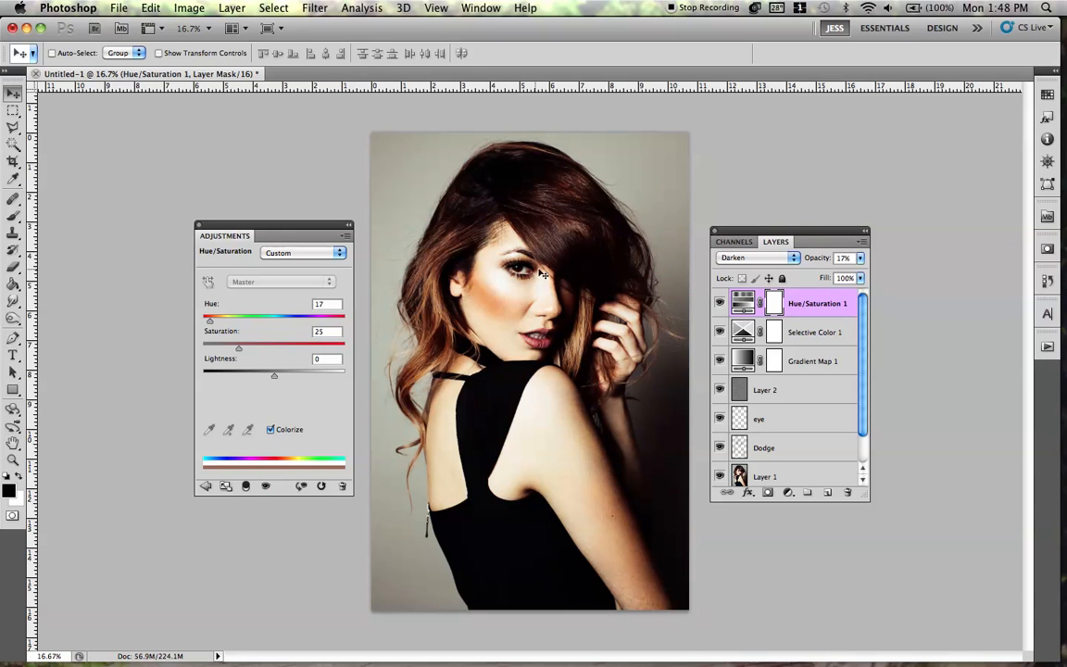
- Inspect the face up close and compare it with and without the Hue/Saturation layer
key(super+equal)
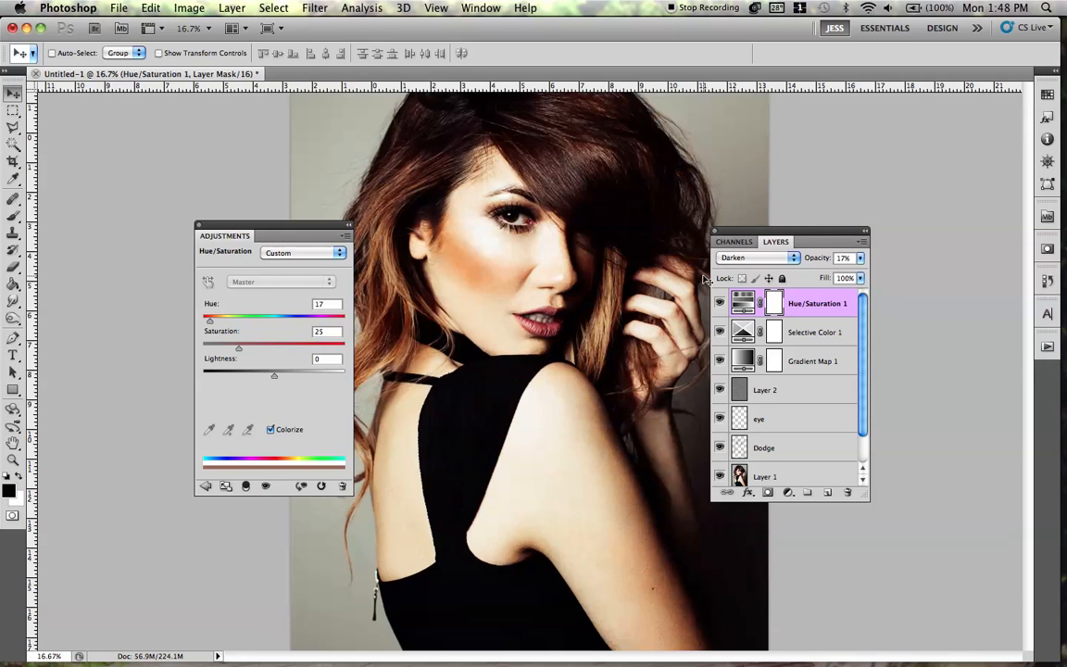
key(super+equal)
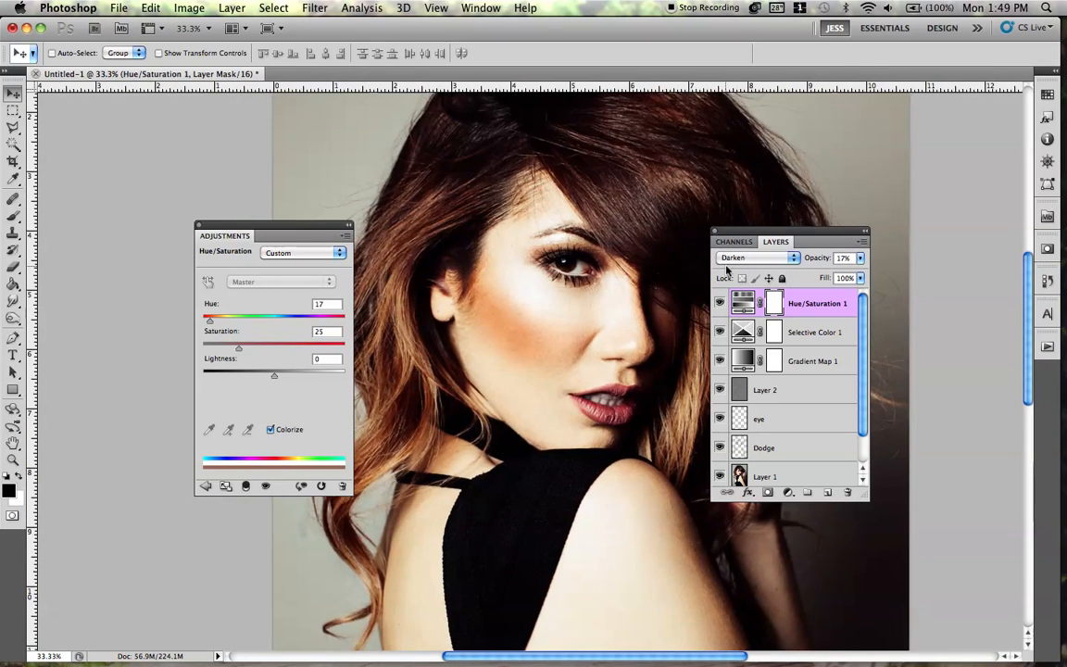
click(720, 303)
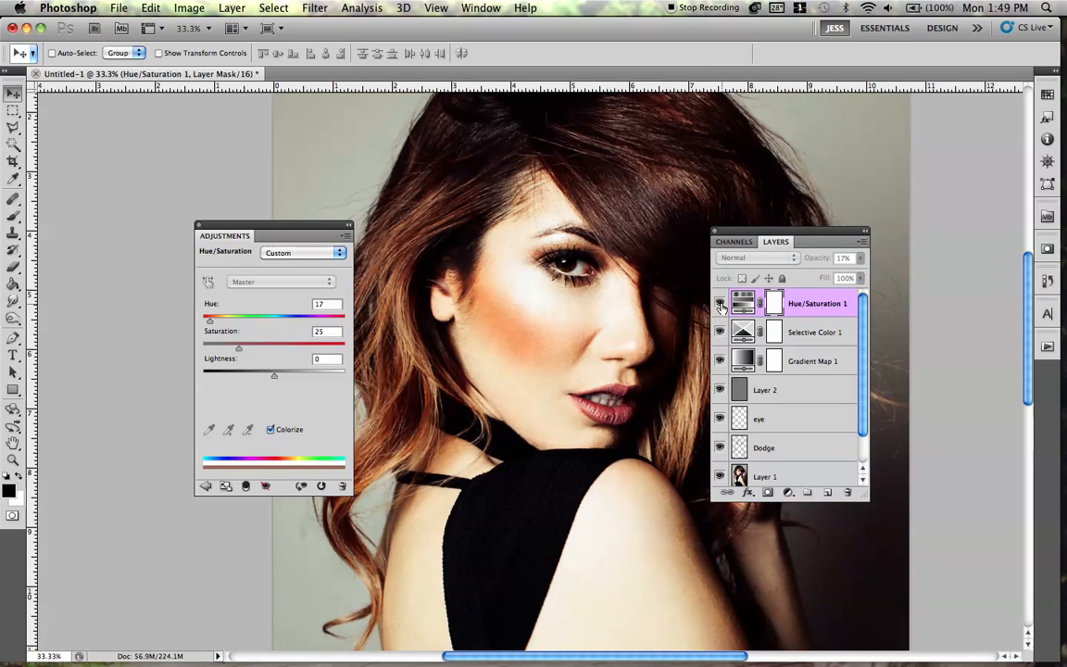
click(721, 303)
key(super+minus)
key(super+minus)
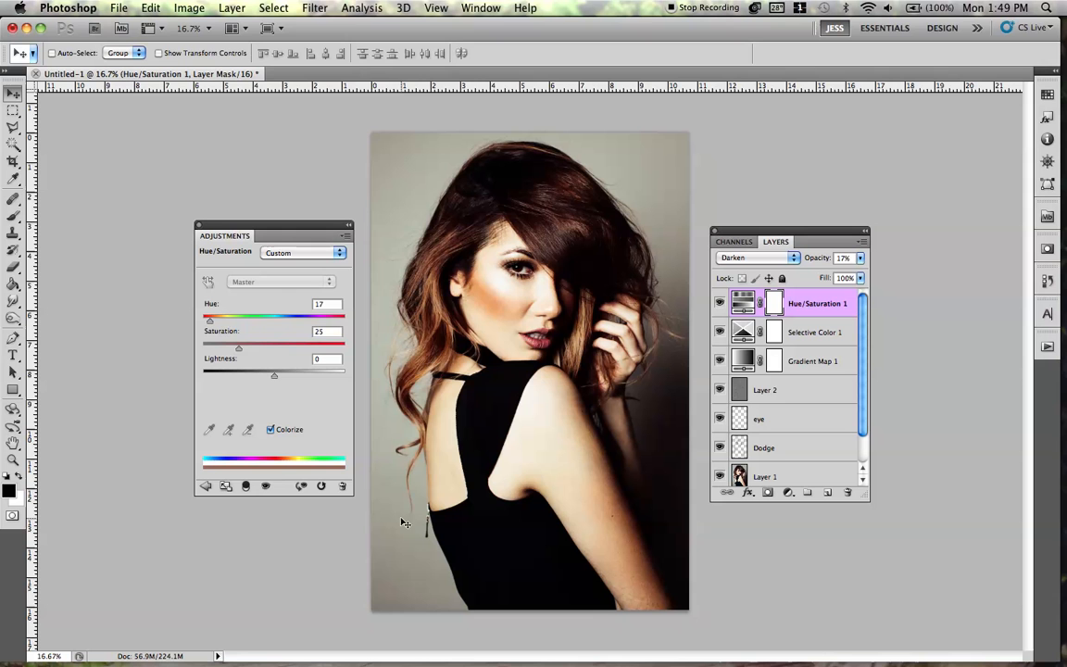
- Add a second Selective Color adjustment layer on top with the default name, Normal mode and 100% opacity
click(227, 8)
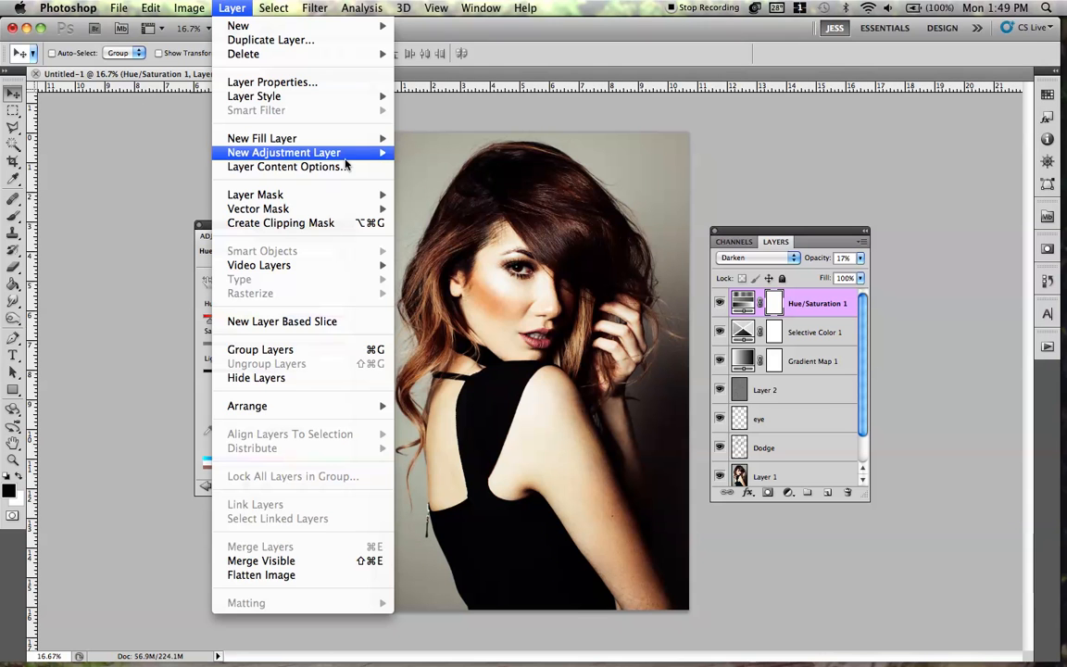
mouse_move(357, 153)
click(501, 441)
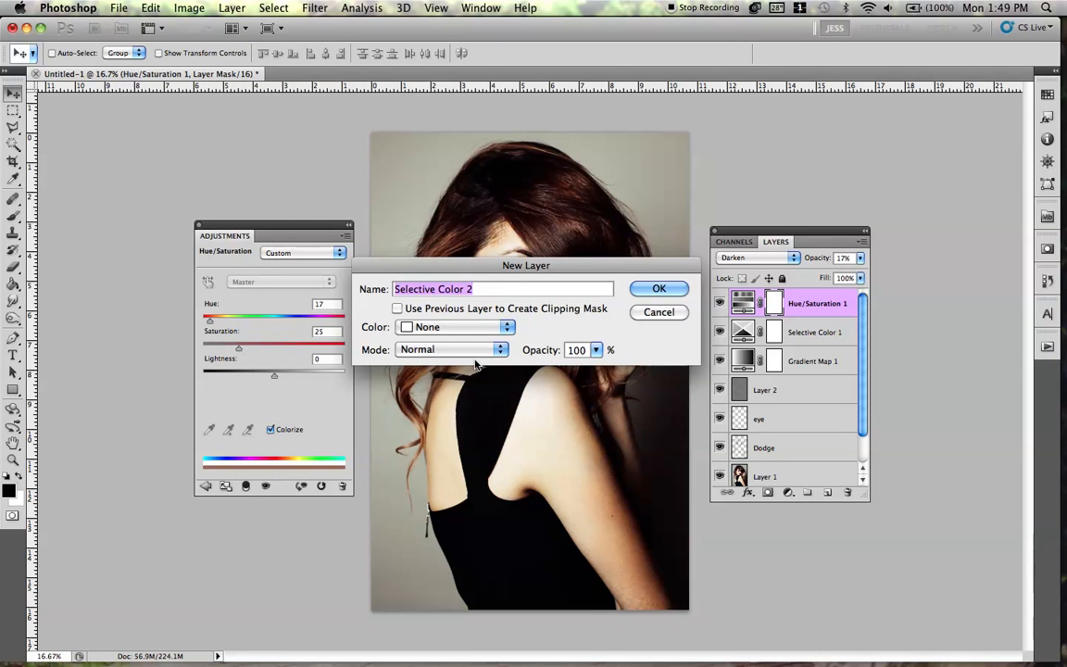
key(Return)
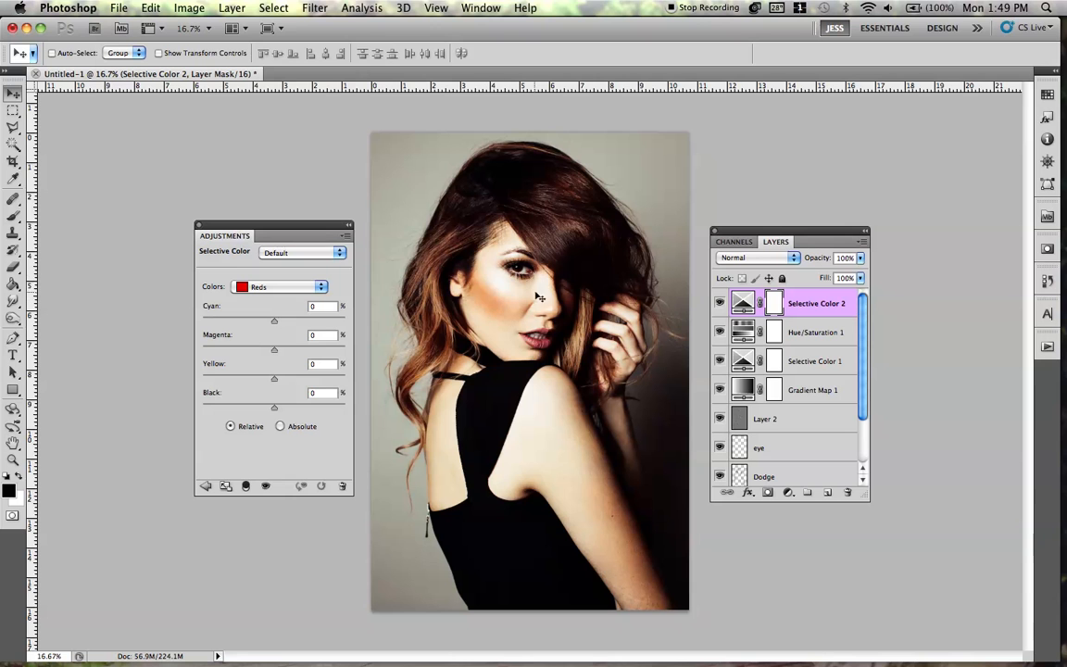
- Set the Whites in the new Selective Color adjustment to Cyan -100%, Magenta -100% and Yellow -100%
click(262, 288)
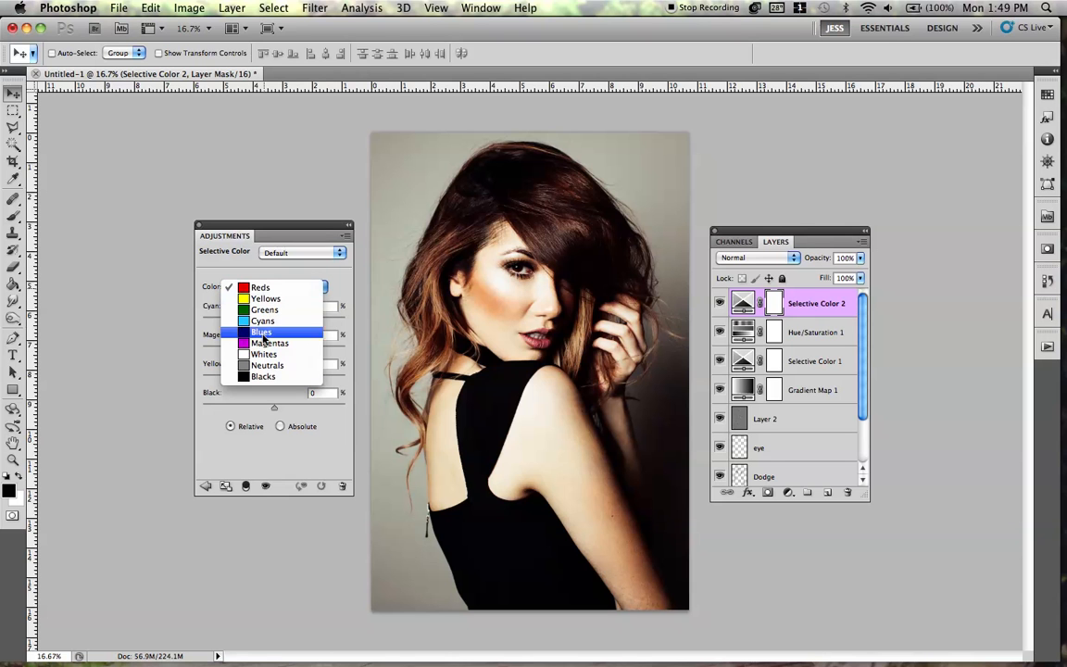
click(258, 355)
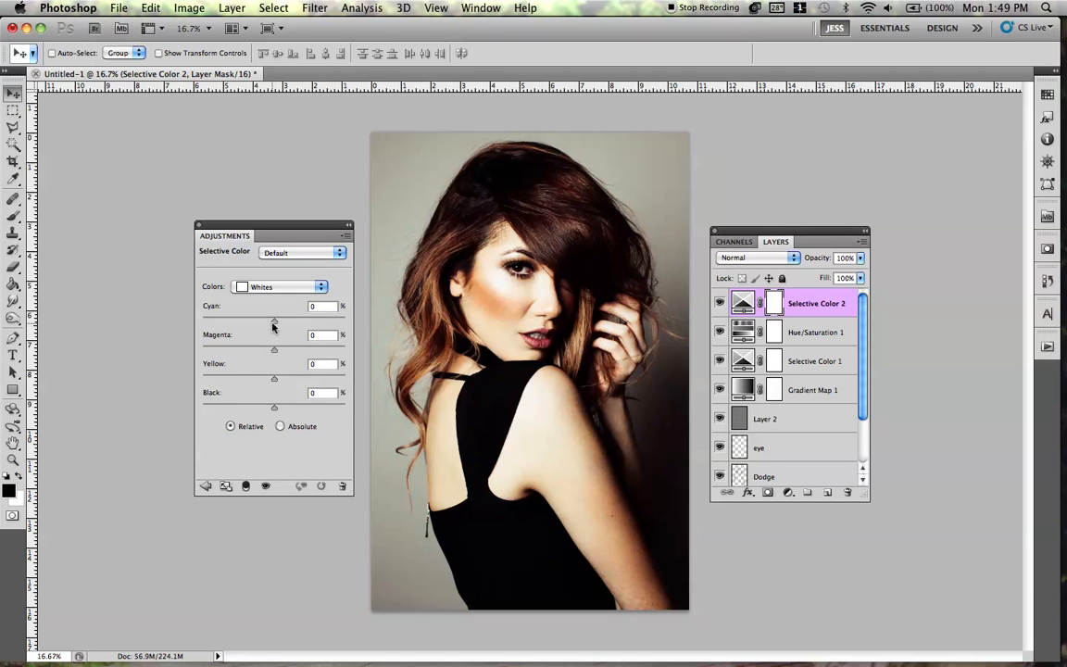
drag(273, 351, 184, 363)
drag(276, 382, 207, 378)
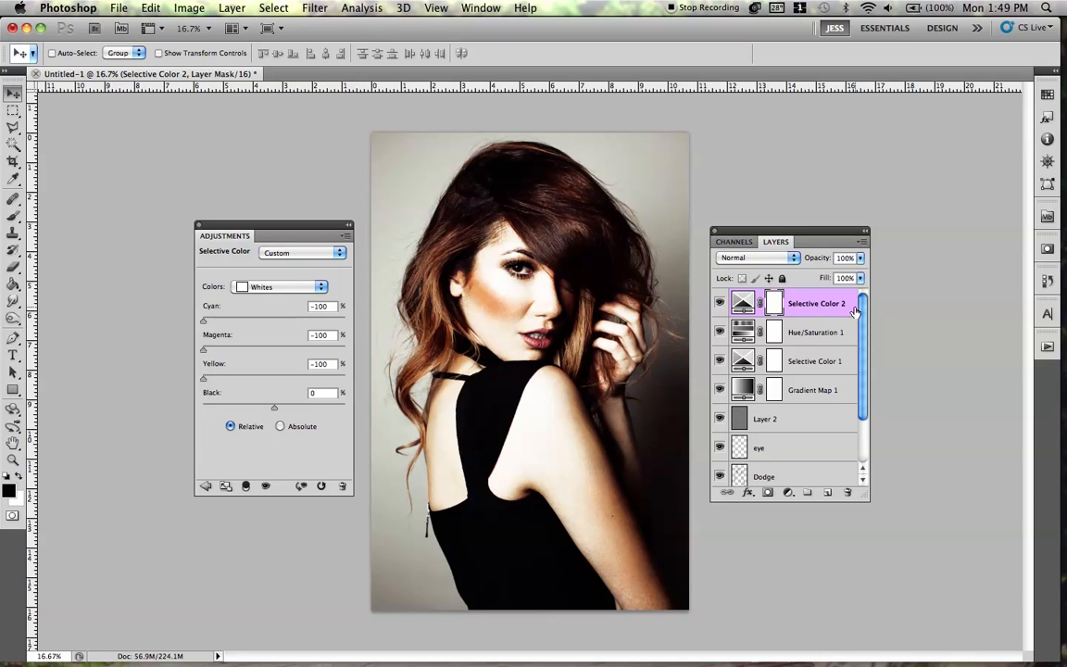
- Compare the portrait with and without the Dodge layer and slightly reduce that layer's opacity
drag(862, 311, 778, 387)
click(720, 415)
click(720, 415)
click(769, 414)
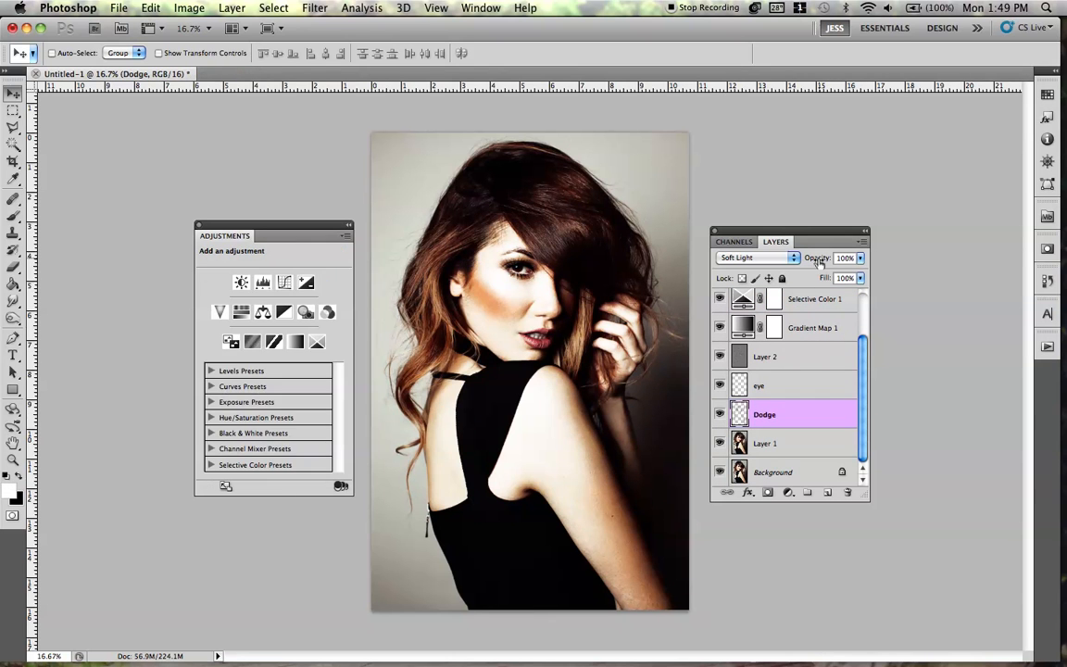
drag(806, 263, 801, 263)
scroll(775, 336, up, 2)
- Set the Selective Color 2 layer's opacity to 38%, comparing the portrait with and without it
click(811, 303)
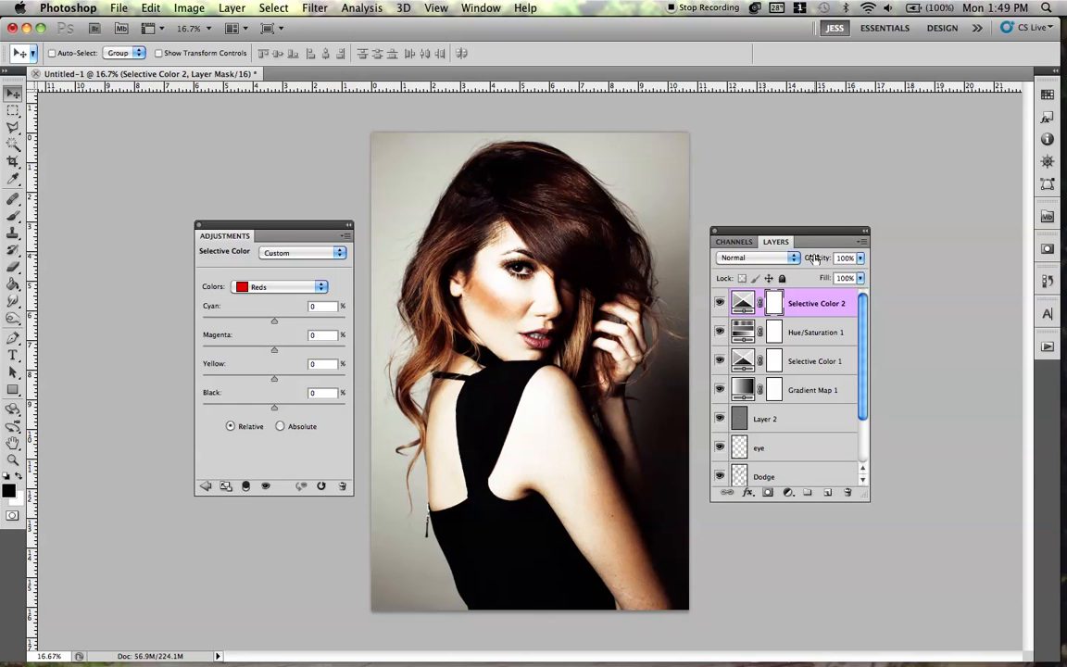
drag(820, 259, 793, 262)
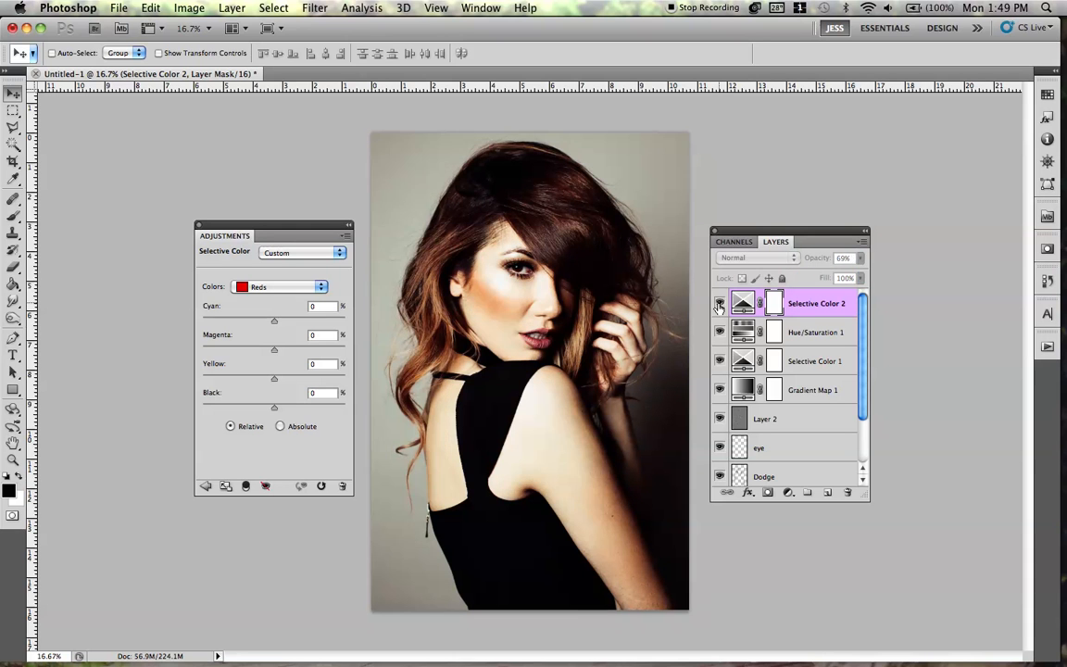
drag(827, 259, 815, 259)
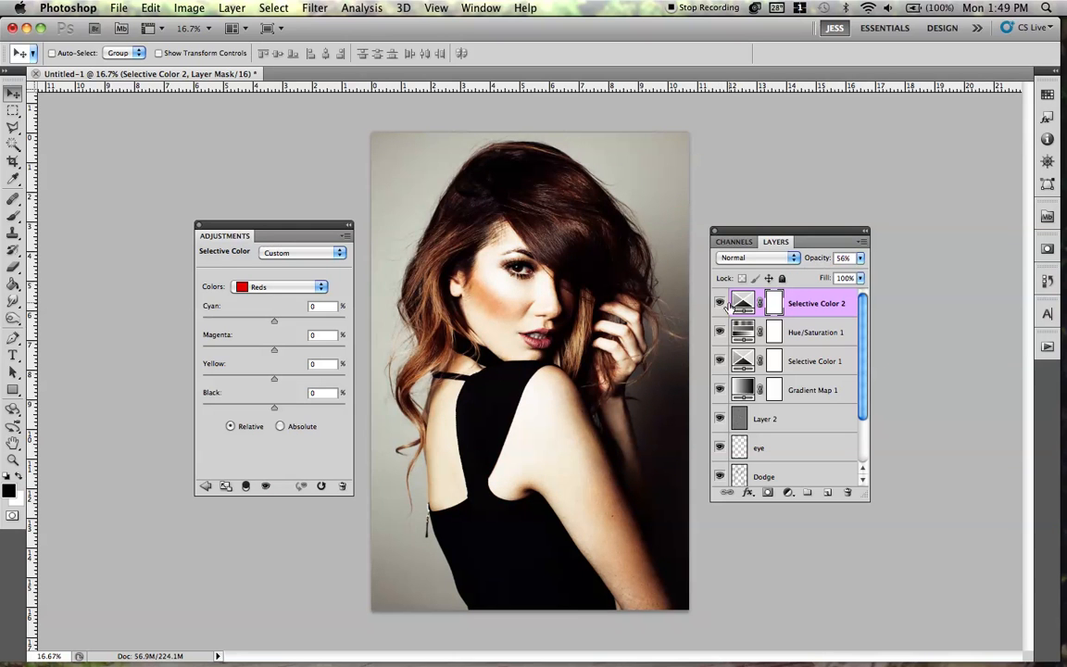
click(744, 304)
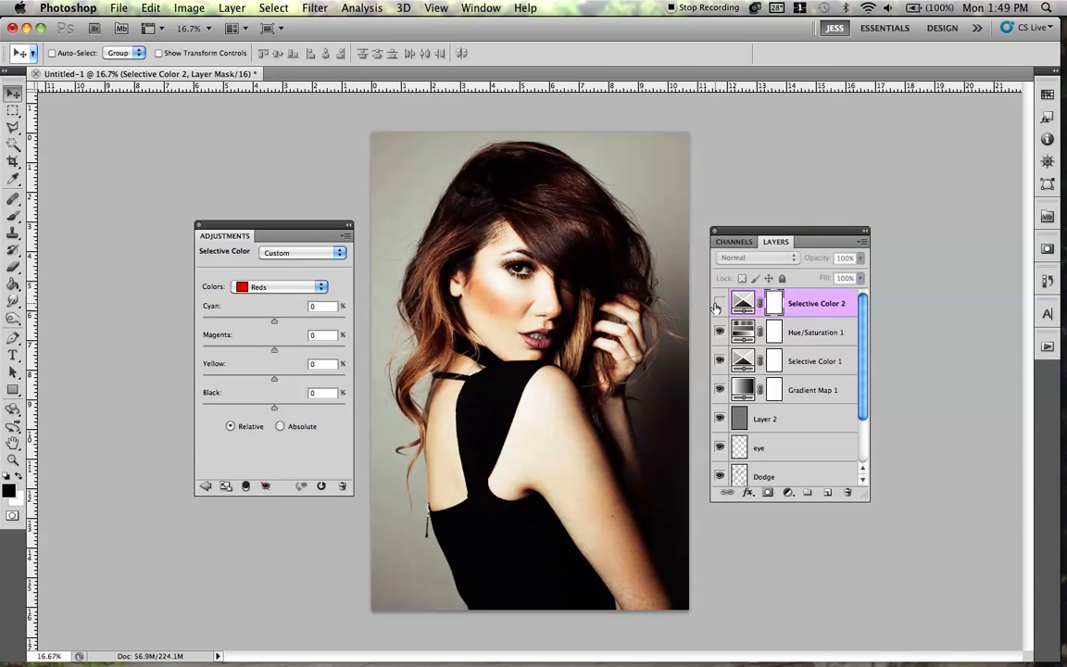
drag(828, 259, 808, 276)
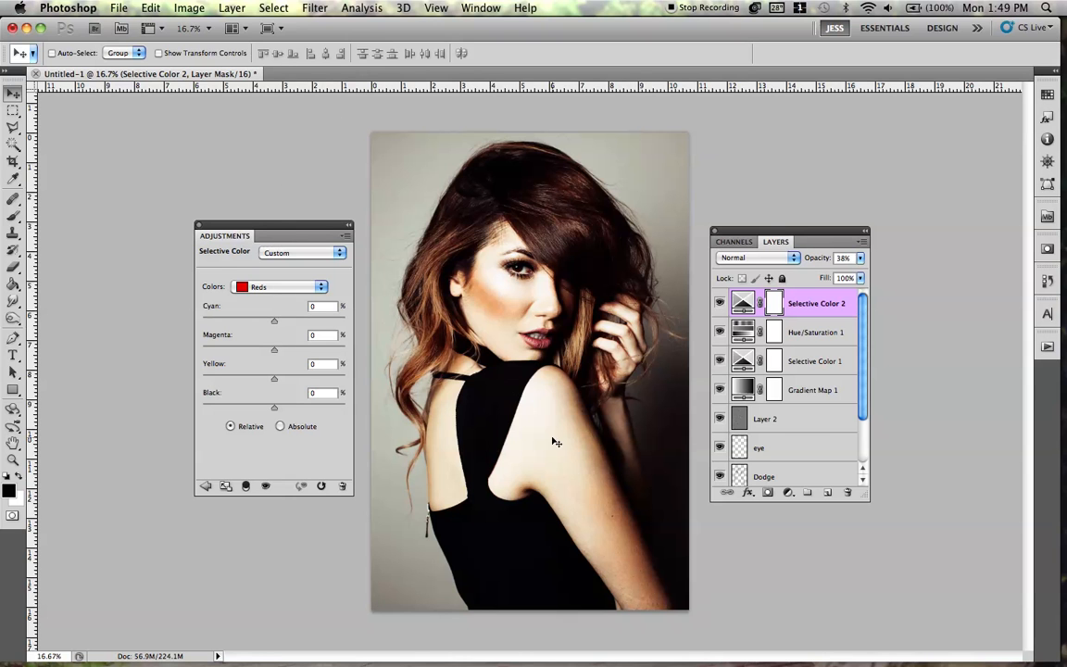
- Add a Gradient fill layer above Selective Color 2, open its gradient for editing and browse the presets
click(788, 493)
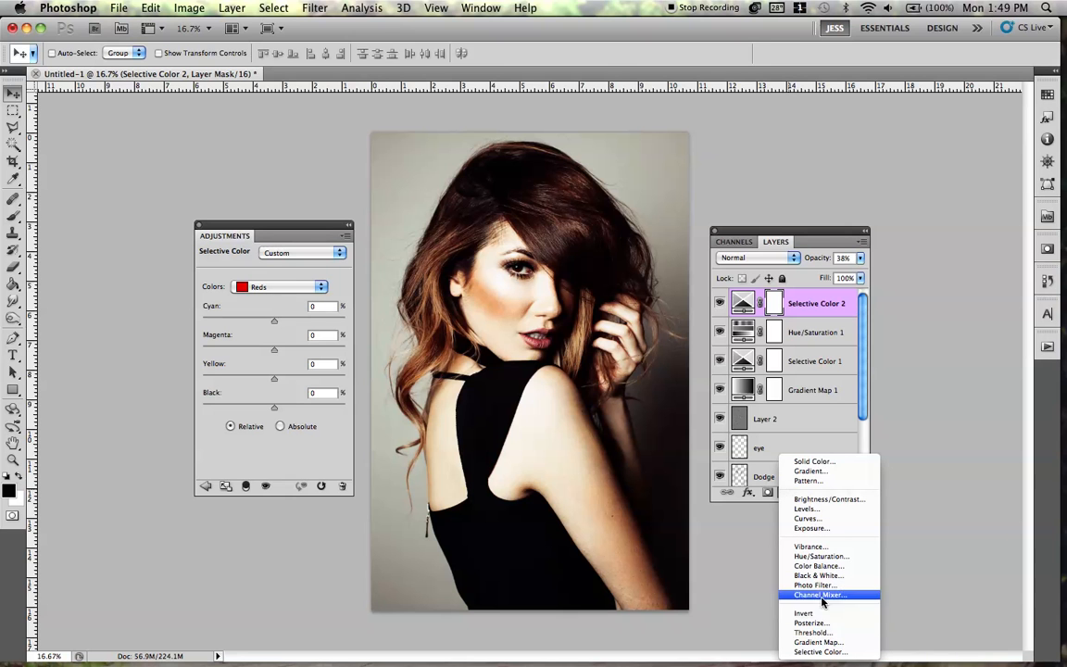
click(322, 195)
click(788, 493)
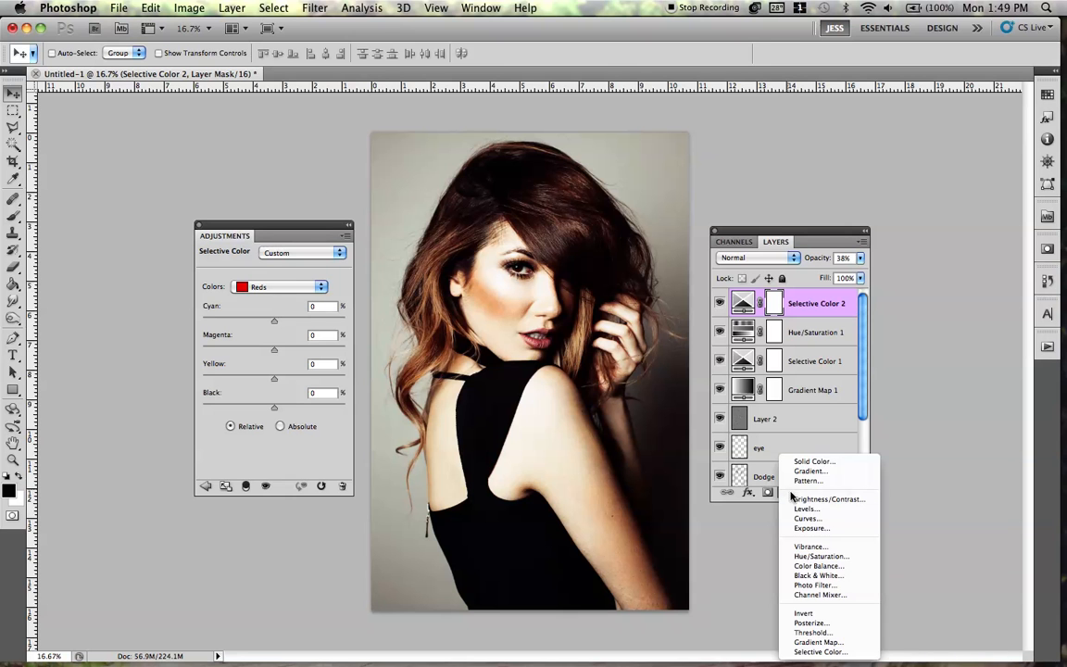
click(809, 470)
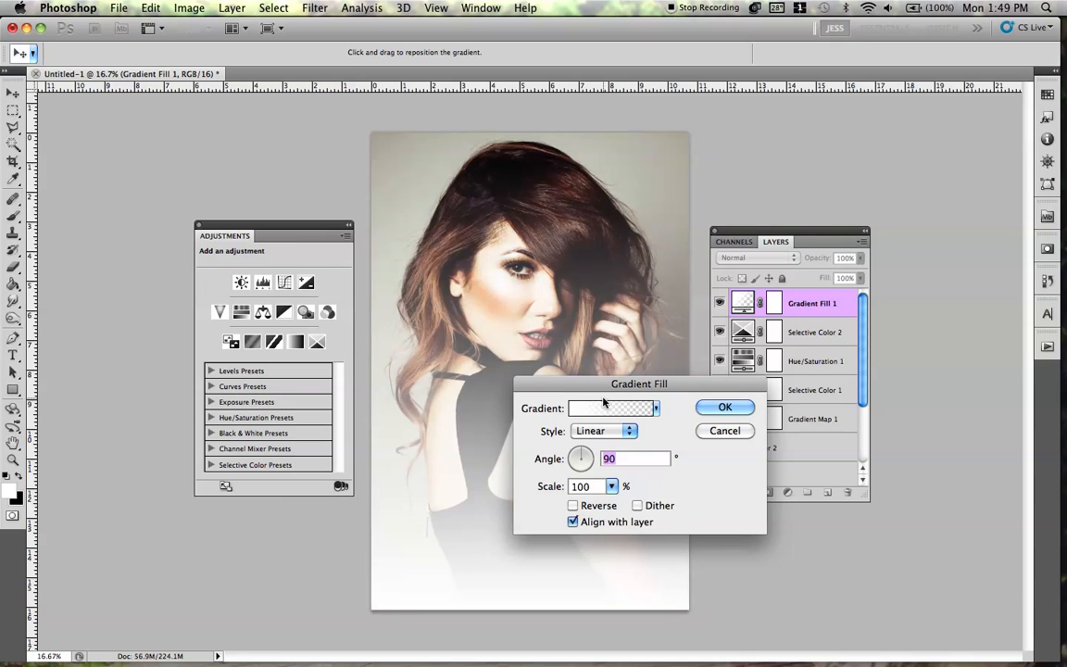
click(610, 409)
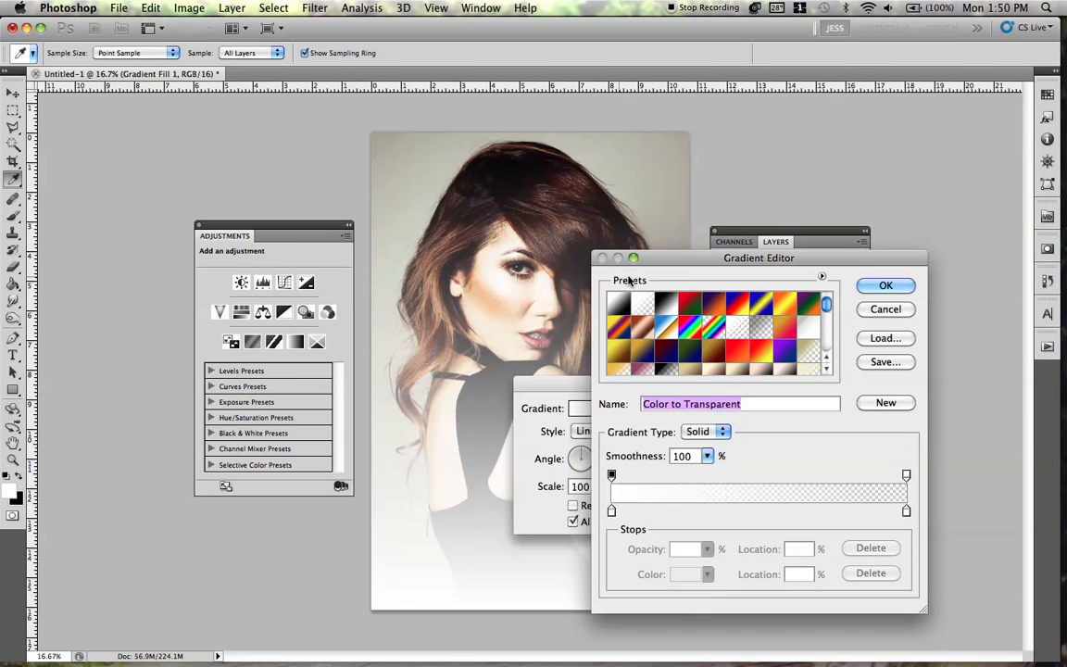
click(775, 352)
mouse_move(827, 305)
mouse_down()
mouse_move(831, 369)
mouse_move(829, 320)
mouse_up()
- Change the gradient's starting colour stop to a medium brown fading to transparent and apply the linear 90° Gradient Fill
click(612, 511)
double_click(613, 510)
drag(659, 547, 659, 535)
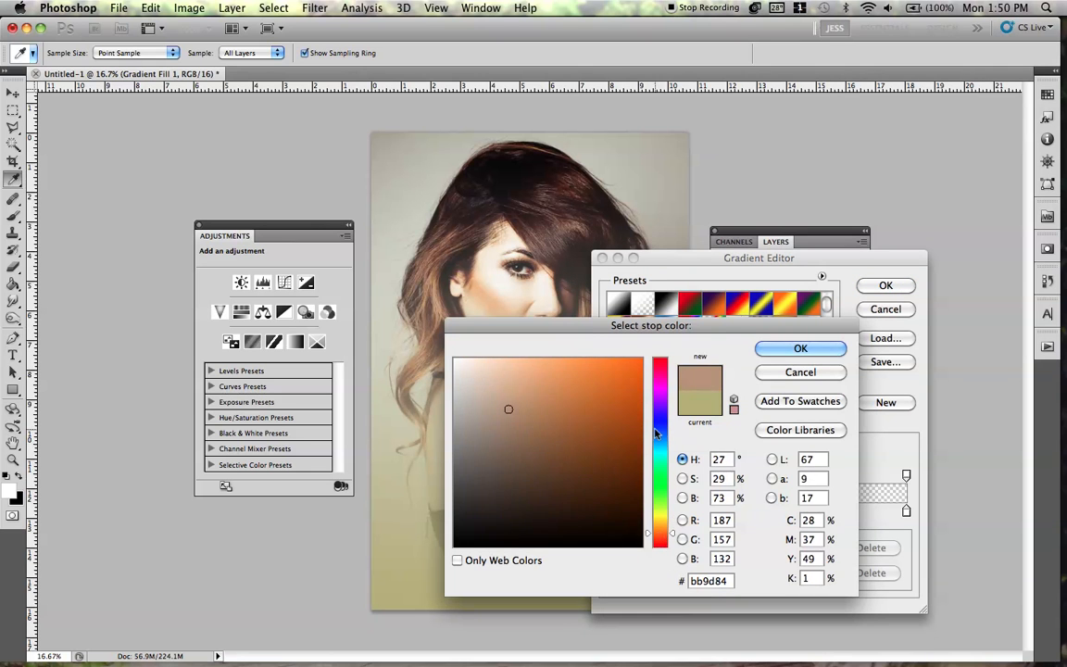
click(801, 348)
click(685, 575)
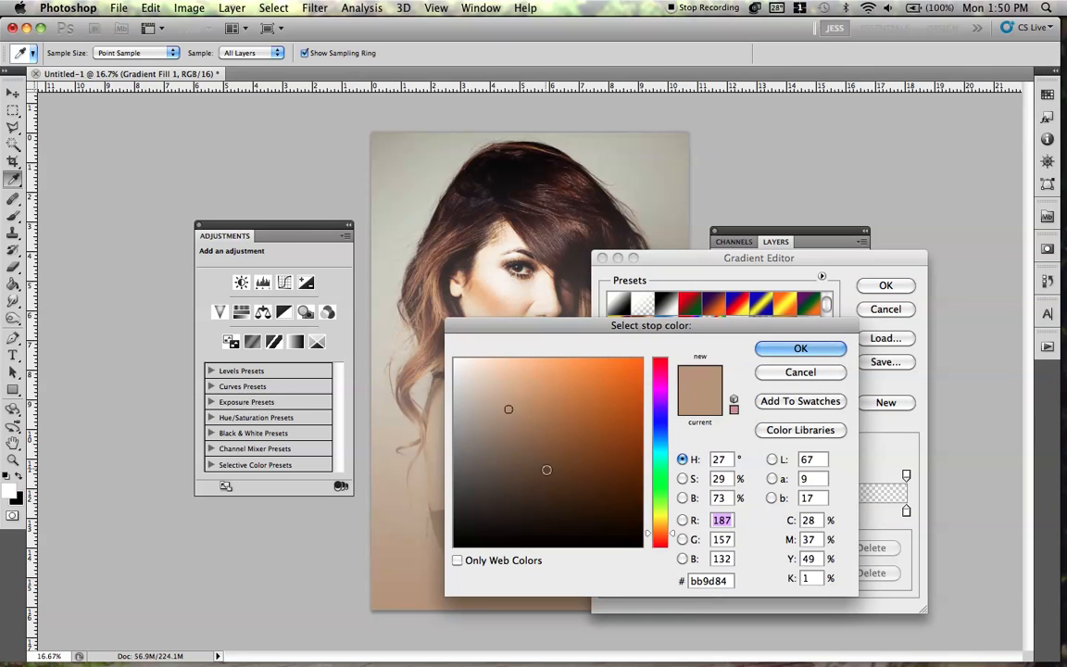
drag(551, 436, 539, 429)
click(800, 349)
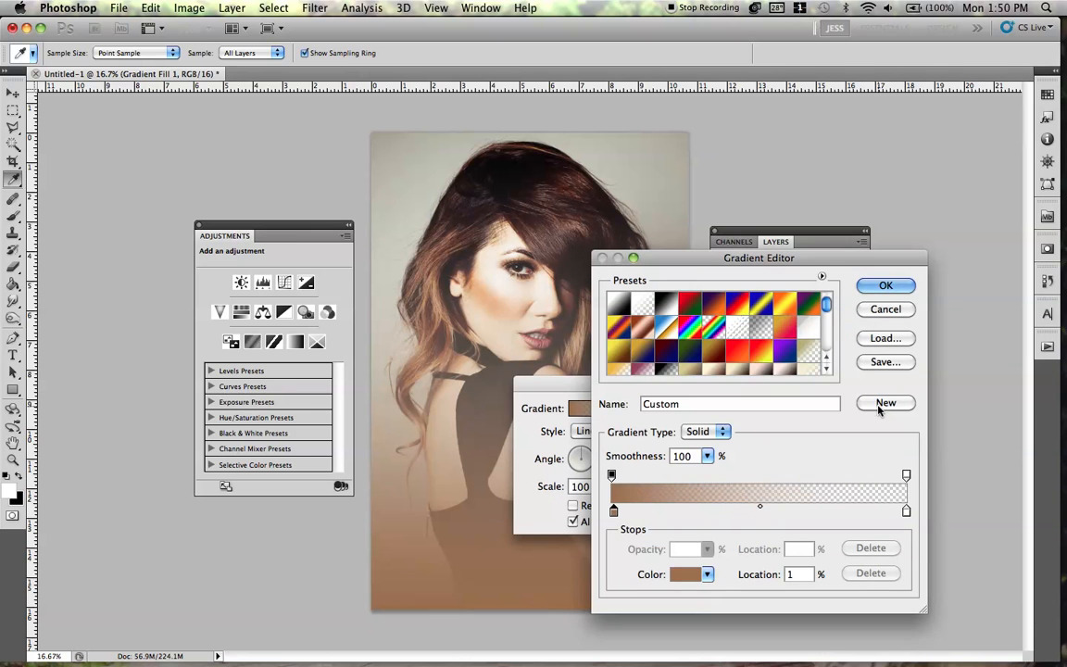
click(885, 287)
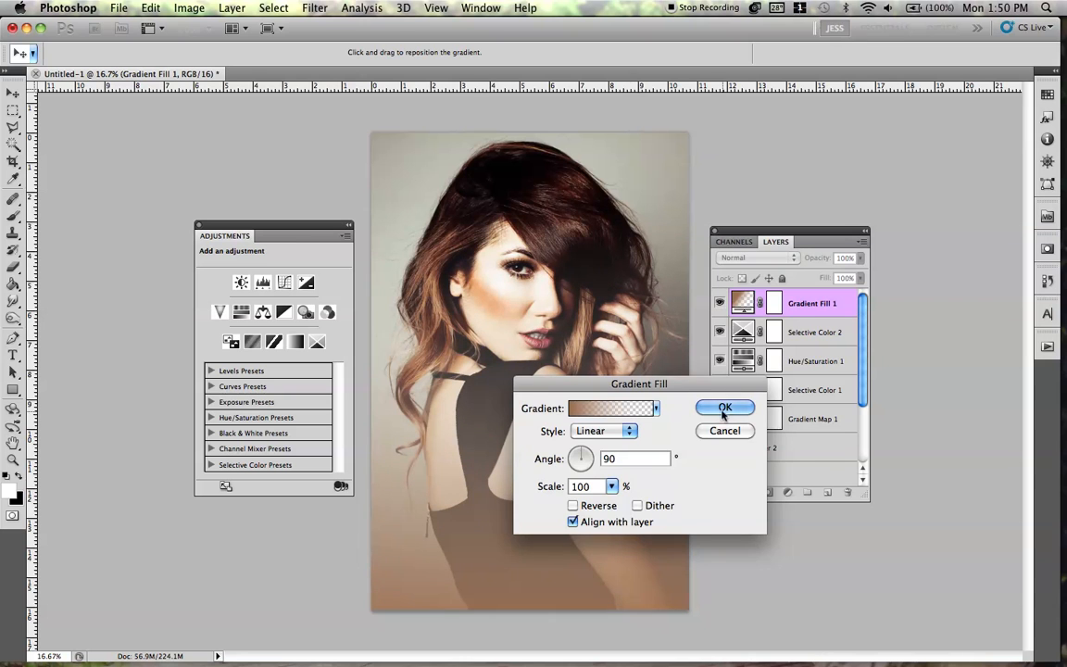
click(726, 407)
- Set the brown gradient fill's blend mode to Overlay and its opacity to 66%, comparing the portrait with and without it
click(772, 258)
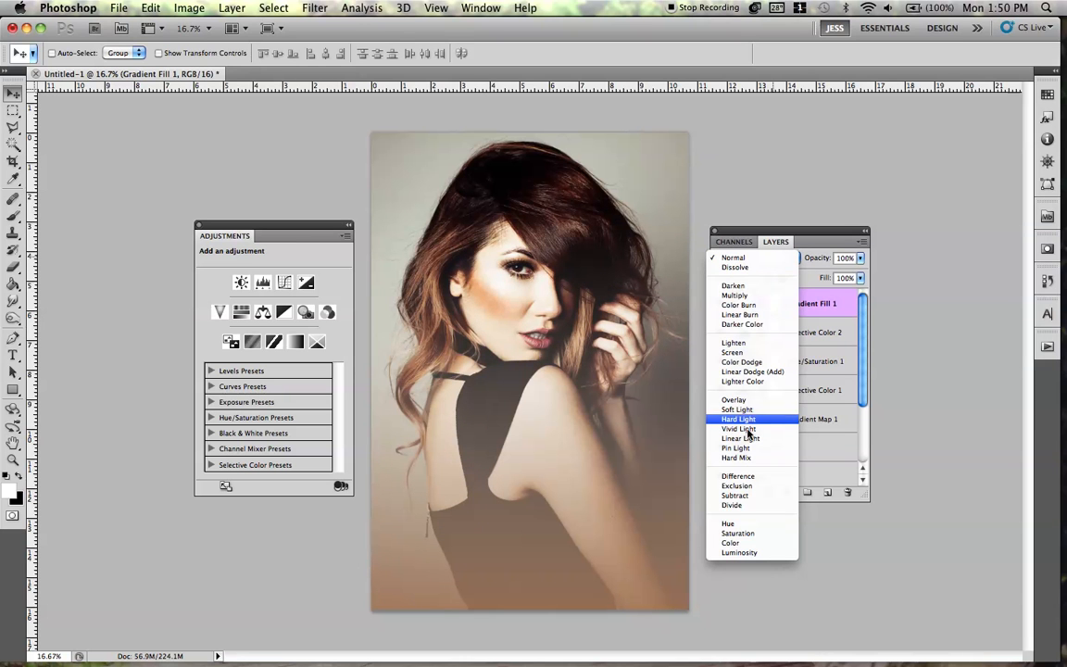
click(734, 399)
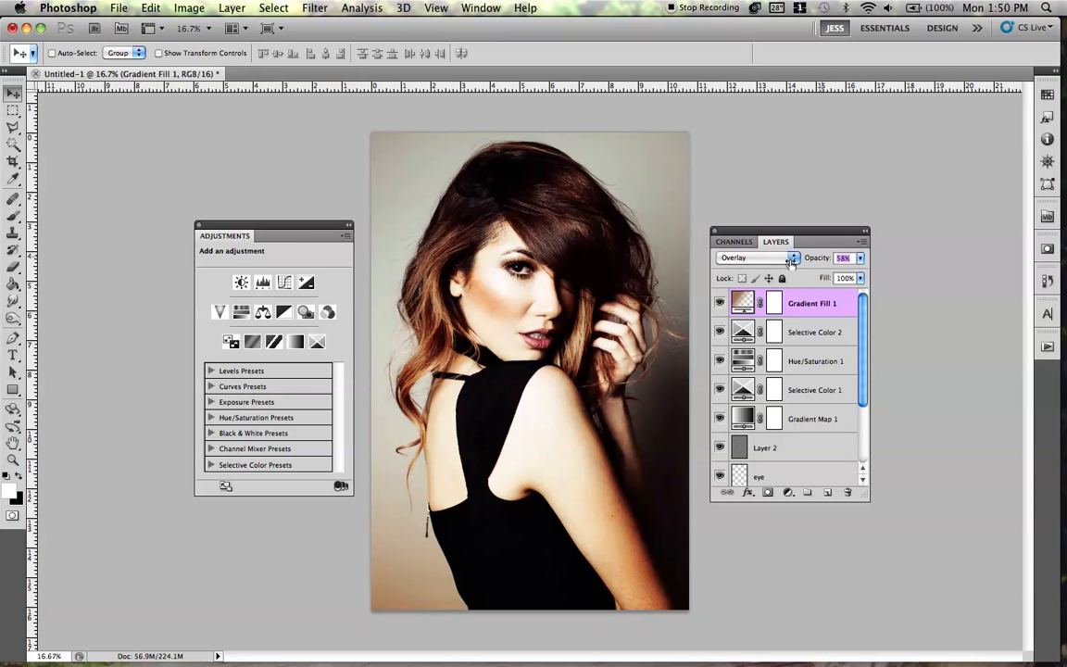
click(720, 303)
click(720, 306)
drag(809, 261, 837, 264)
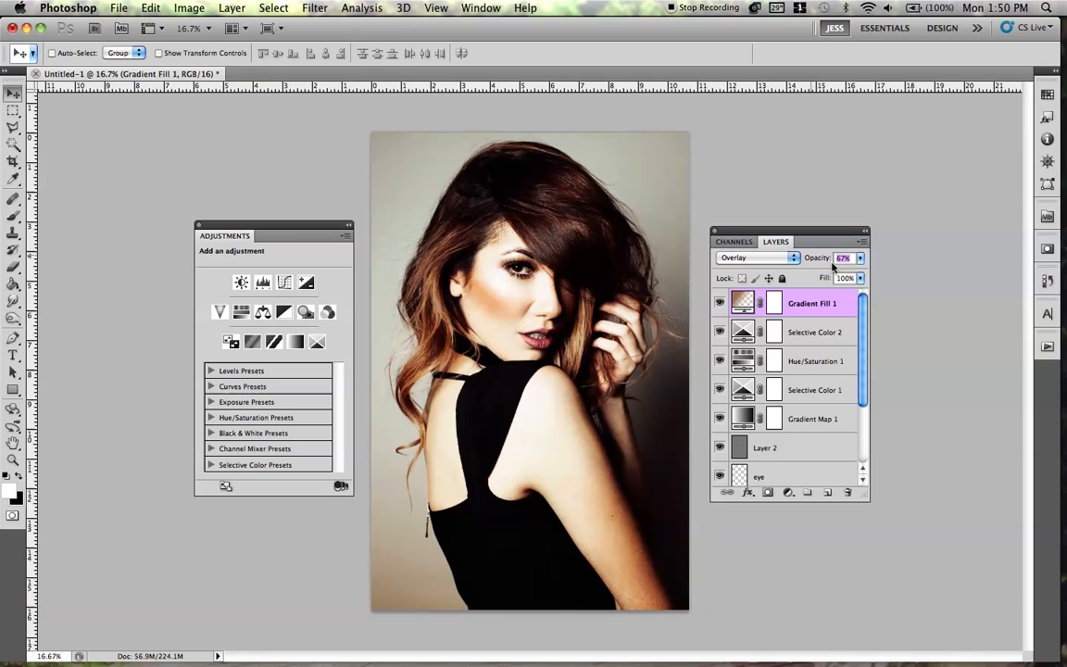
- Review the brown gradient fill's settings and compare the portrait with and without that layer
double_click(741, 304)
drag(556, 384, 695, 397)
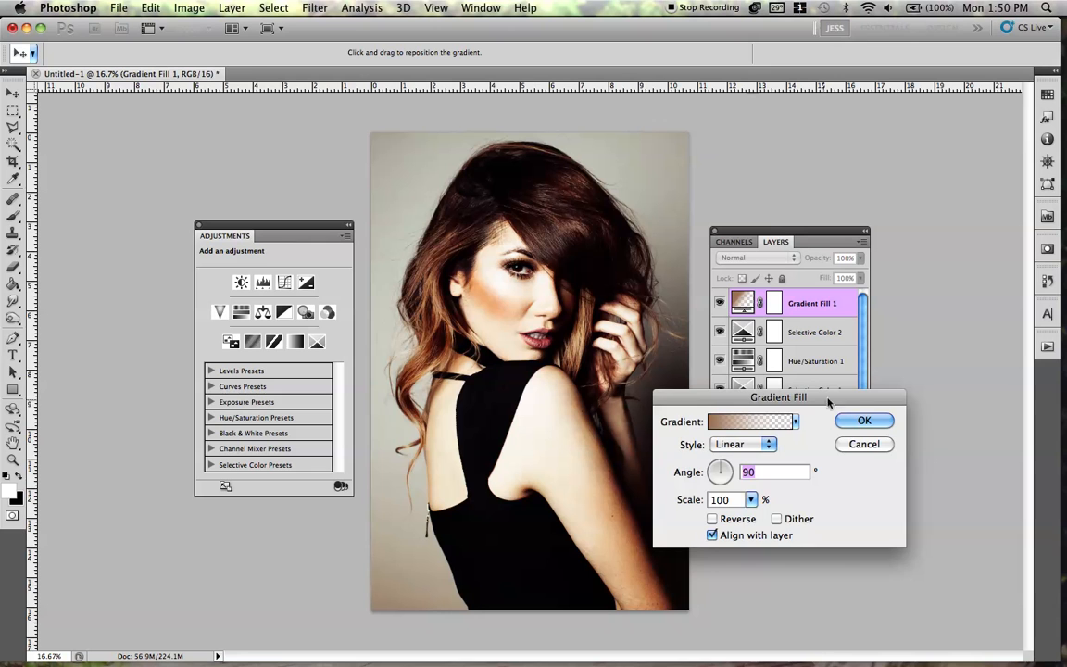
click(863, 421)
click(719, 304)
click(719, 303)
- Add a second Gradient fill layer on top using a black-to-transparent linear gradient at 90°
click(789, 492)
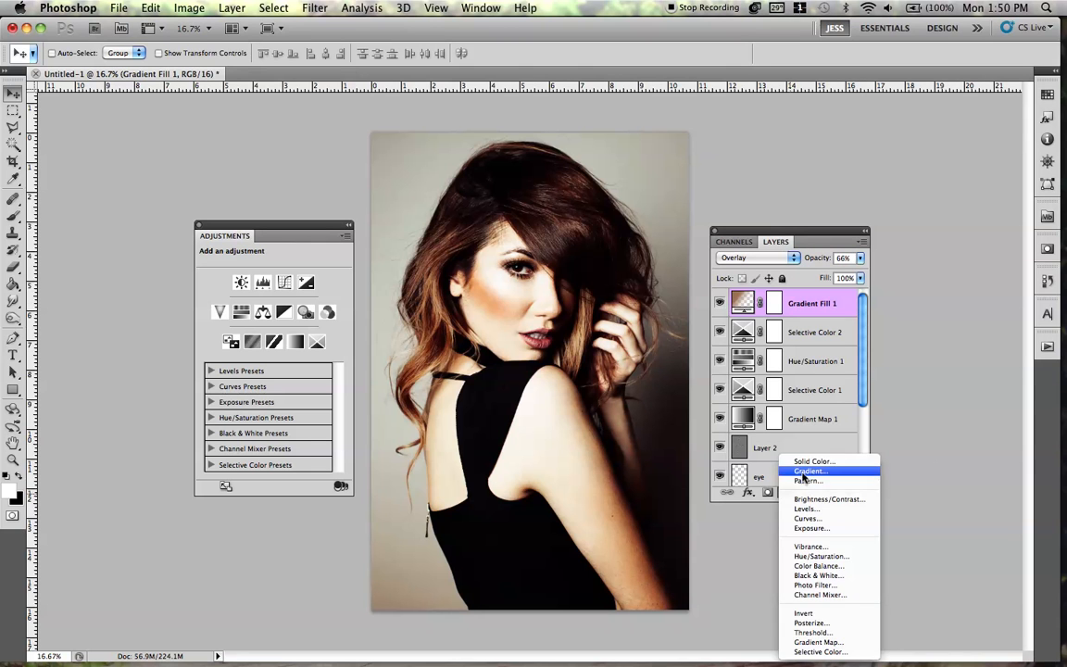
click(804, 475)
click(752, 421)
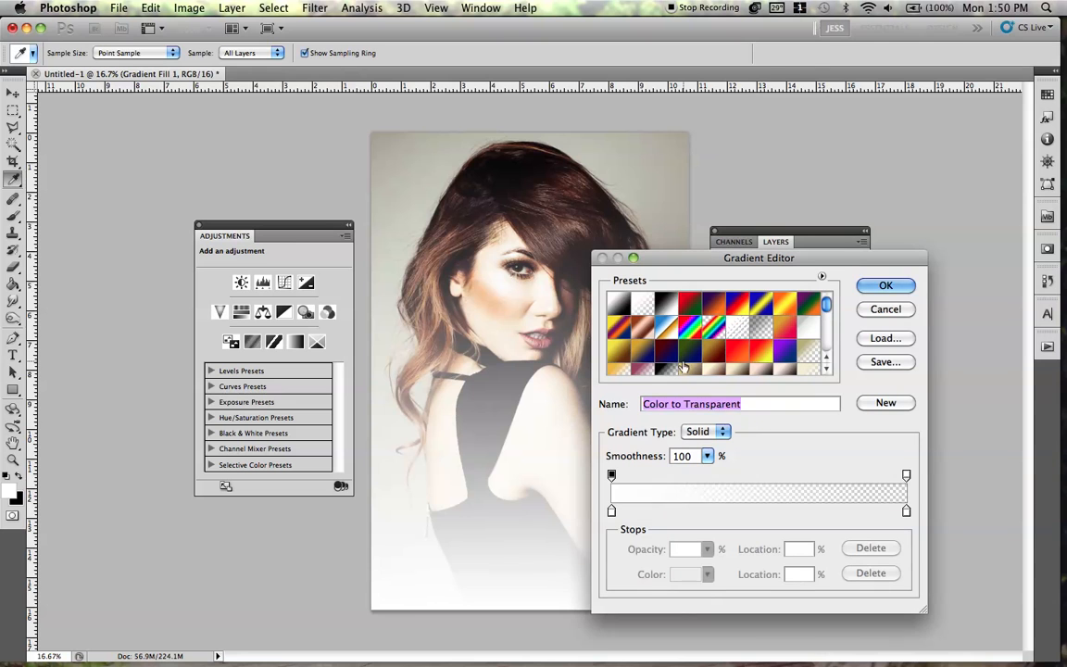
click(496, 282)
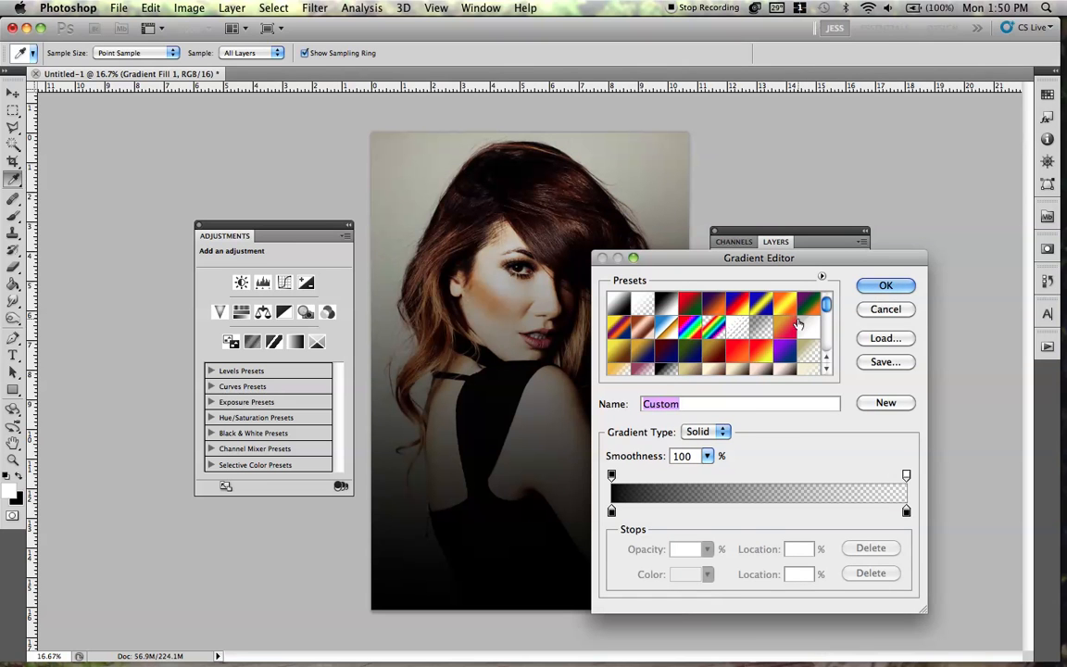
key(Return)
click(865, 419)
- Set the black gradient fill's blend mode to Multiply and lower its opacity, comparing the portrait with and without it
click(762, 260)
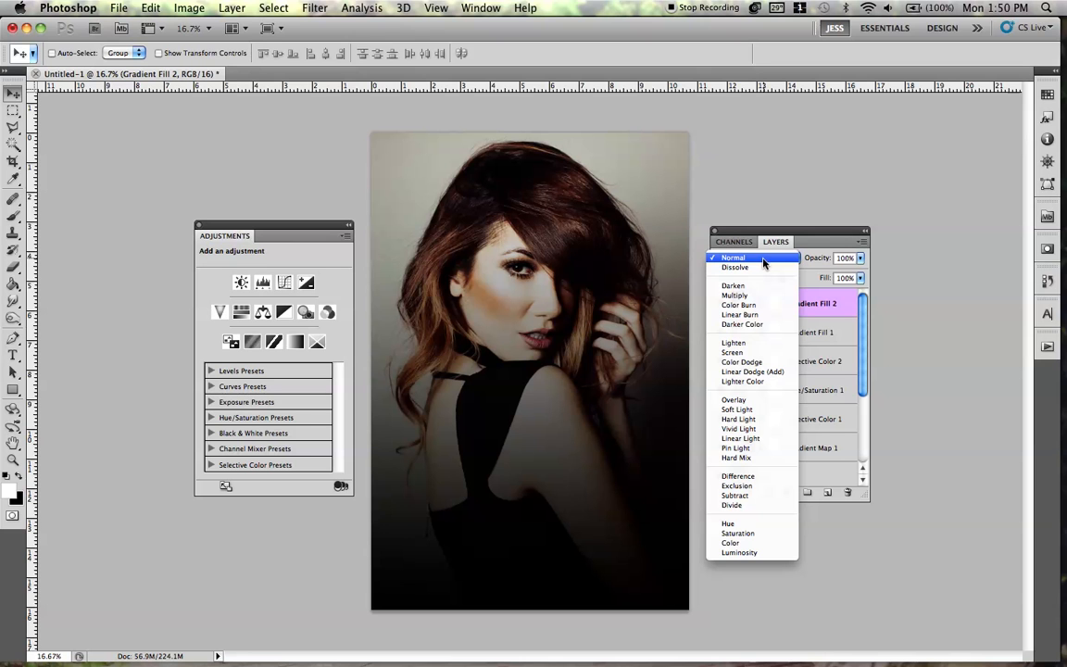
click(738, 295)
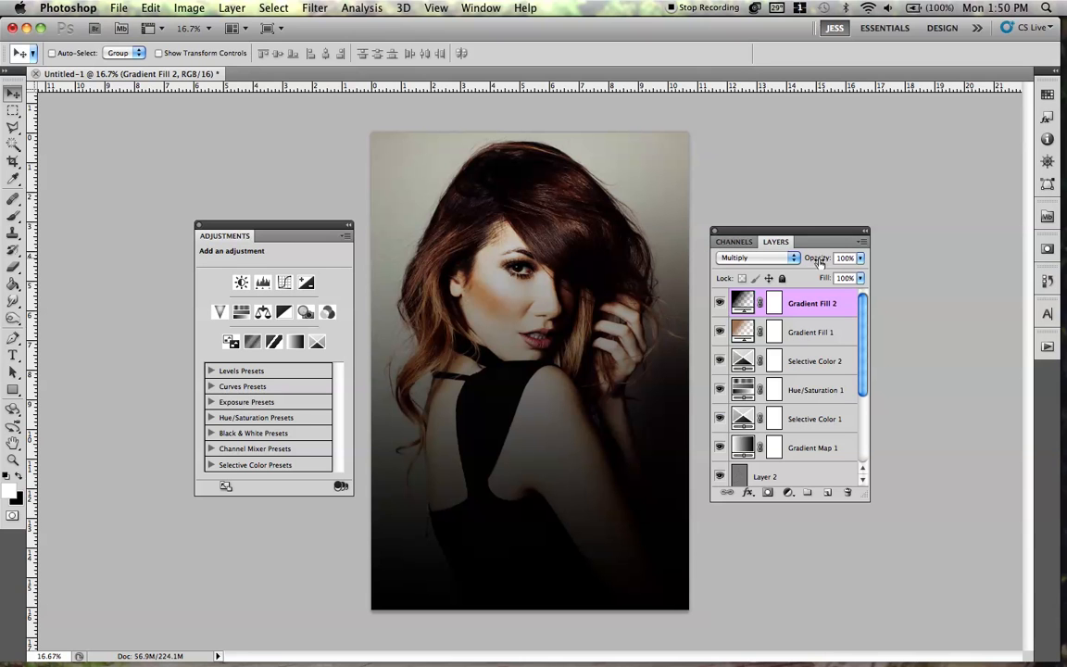
drag(819, 263, 802, 258)
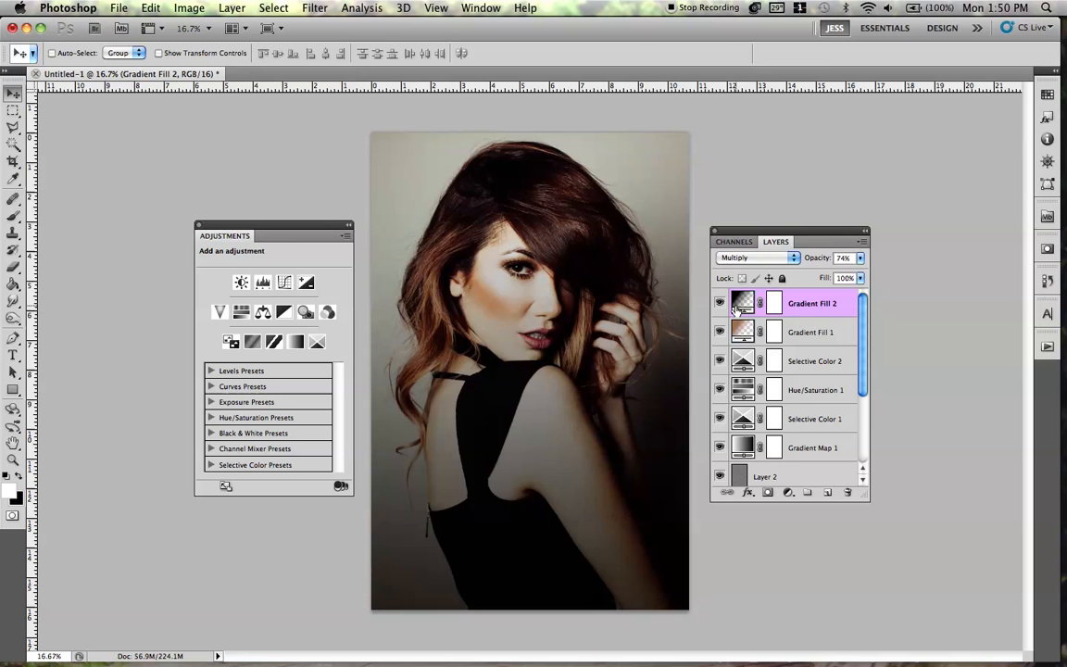
drag(799, 263, 775, 266)
click(720, 303)
click(720, 303)
click(720, 303)
click(720, 303)
- Review the black gradient fill's settings and compare the portrait with and without that layer
double_click(742, 303)
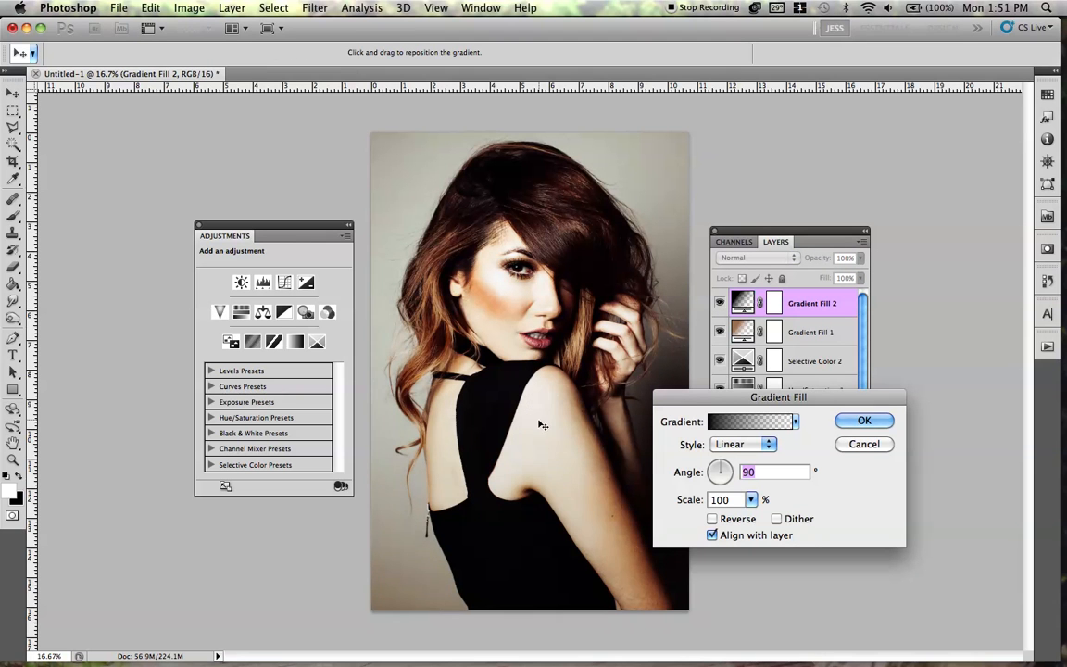
click(863, 421)
click(719, 304)
click(719, 304)
click(719, 304)
click(719, 303)
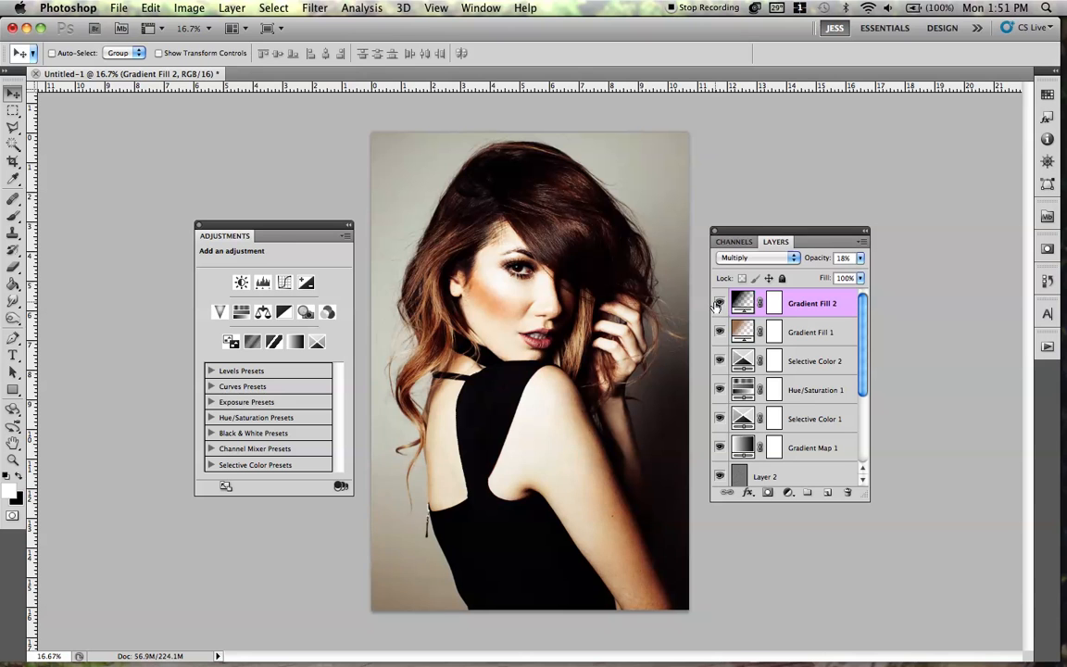
key(super+minus)
key(super+plus)
- Compare the portrait with and without the brown gradient fill and review its gradient settings, leaving them as they are
click(719, 332)
click(719, 332)
click(812, 327)
double_click(758, 329)
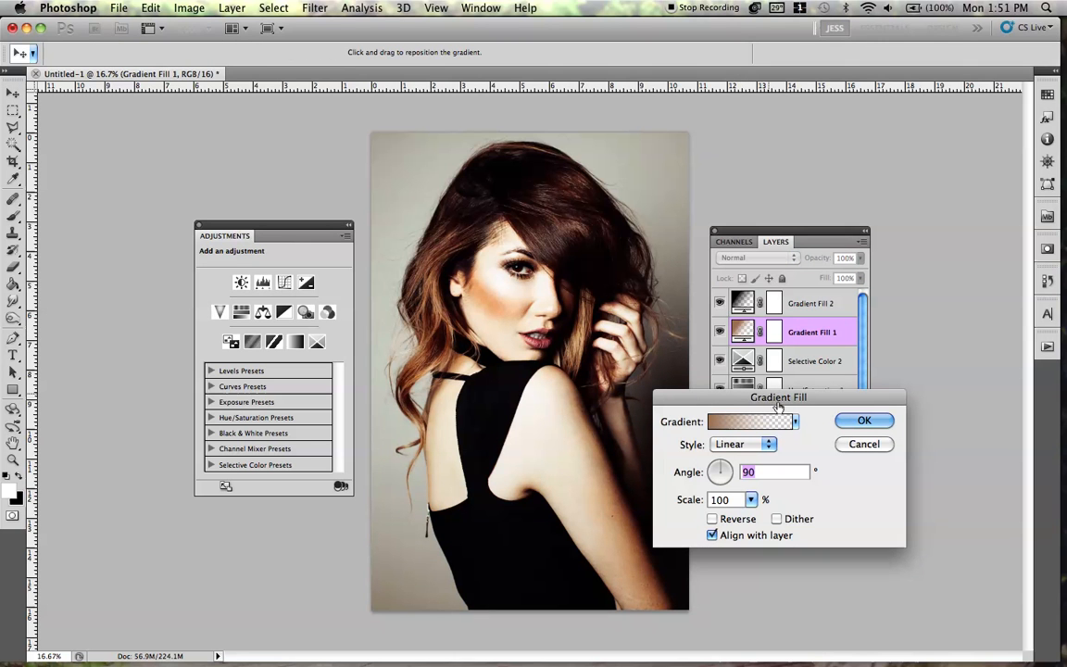
click(861, 444)
double_click(744, 334)
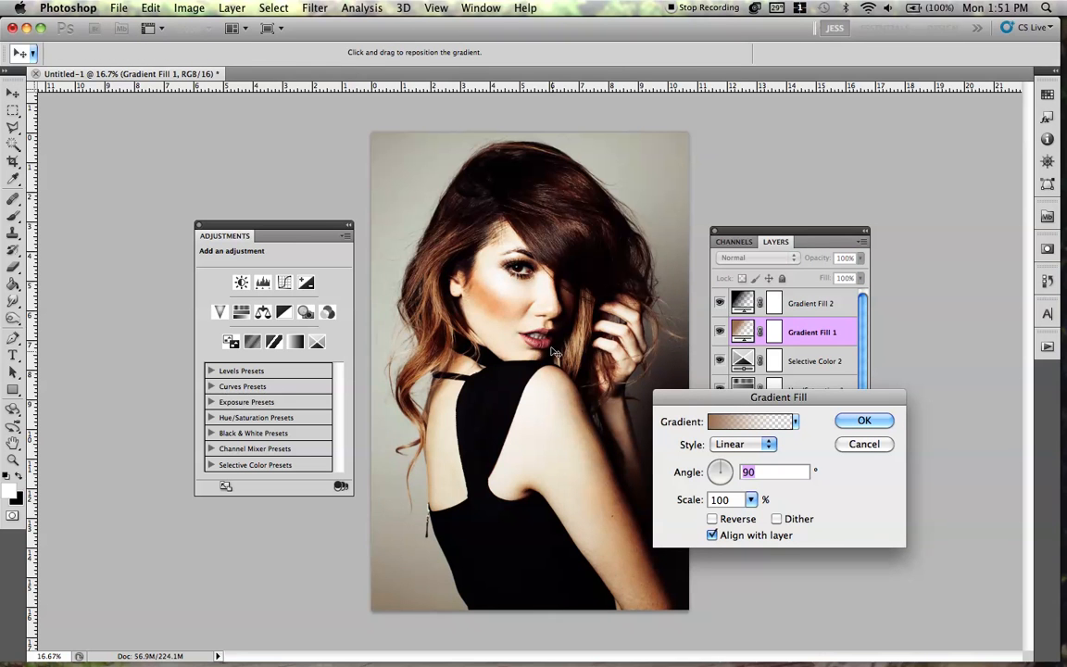
drag(497, 315, 543, 143)
drag(550, 81, 767, 141)
click(864, 443)
double_click(741, 335)
key(Escape)
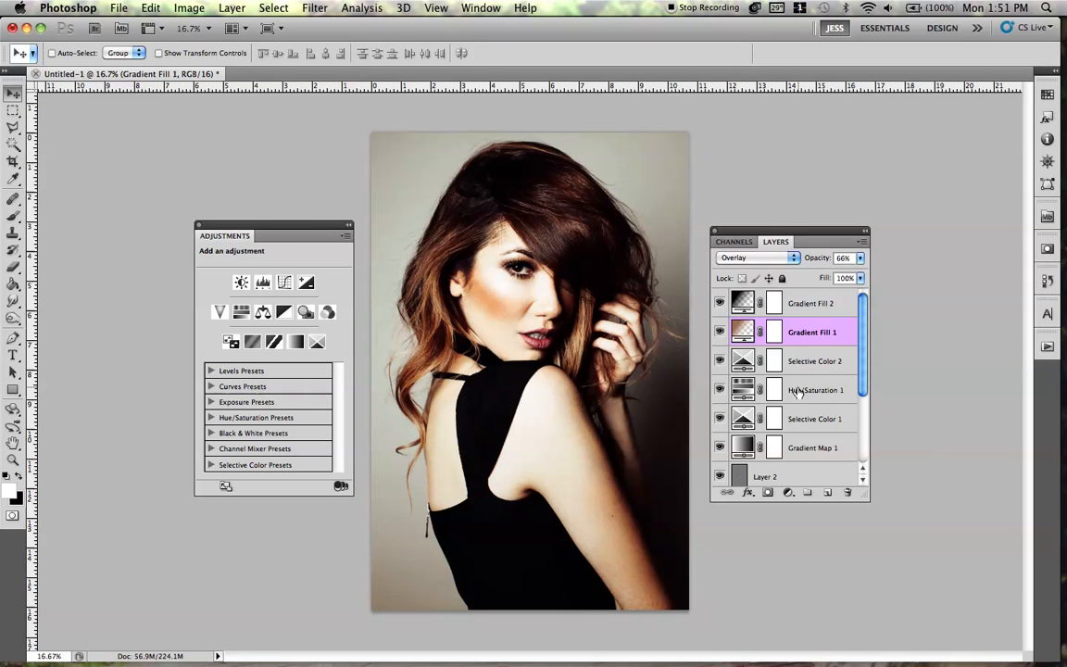
- Group all layers from the black gradient fill down to Layer 1, leaving only the Background outside the group
click(841, 306)
scroll(843, 370, down, 4)
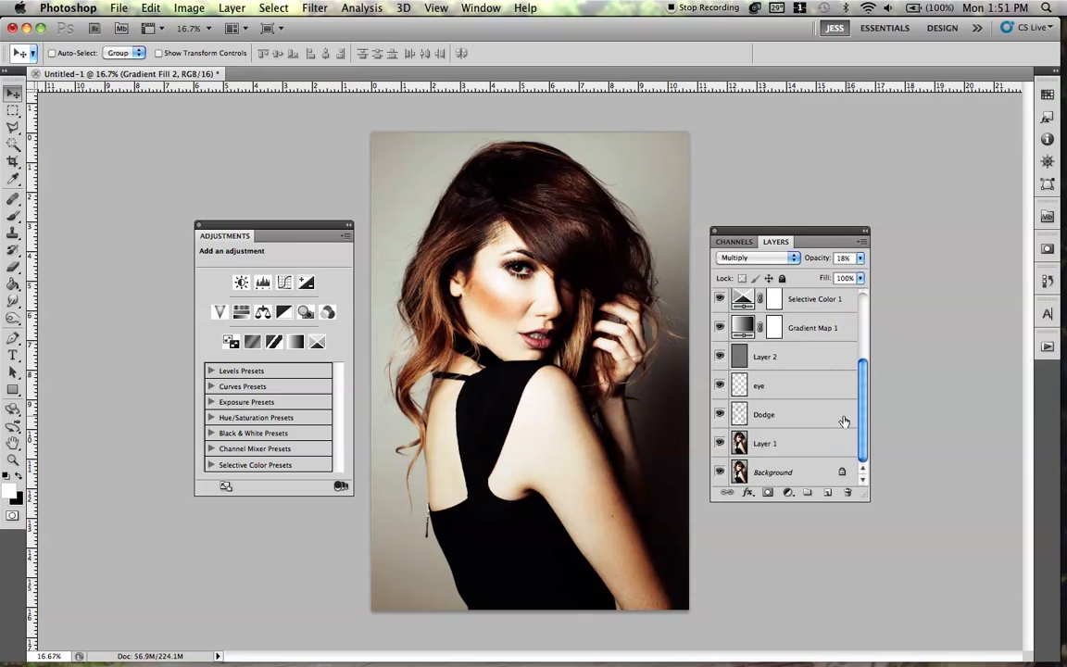
shift+click(805, 445)
key(super+g)
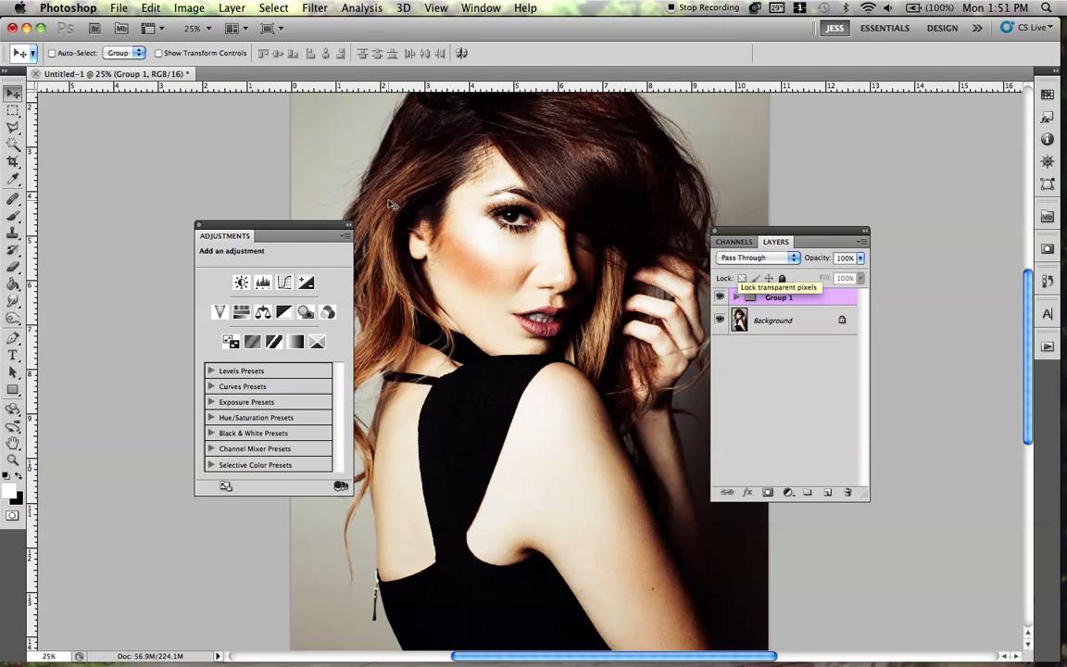
- Move the floating Adjustments and Layers palettes off the portrait and compare the image with and without the layer group, close up and in full
drag(306, 225, 223, 212)
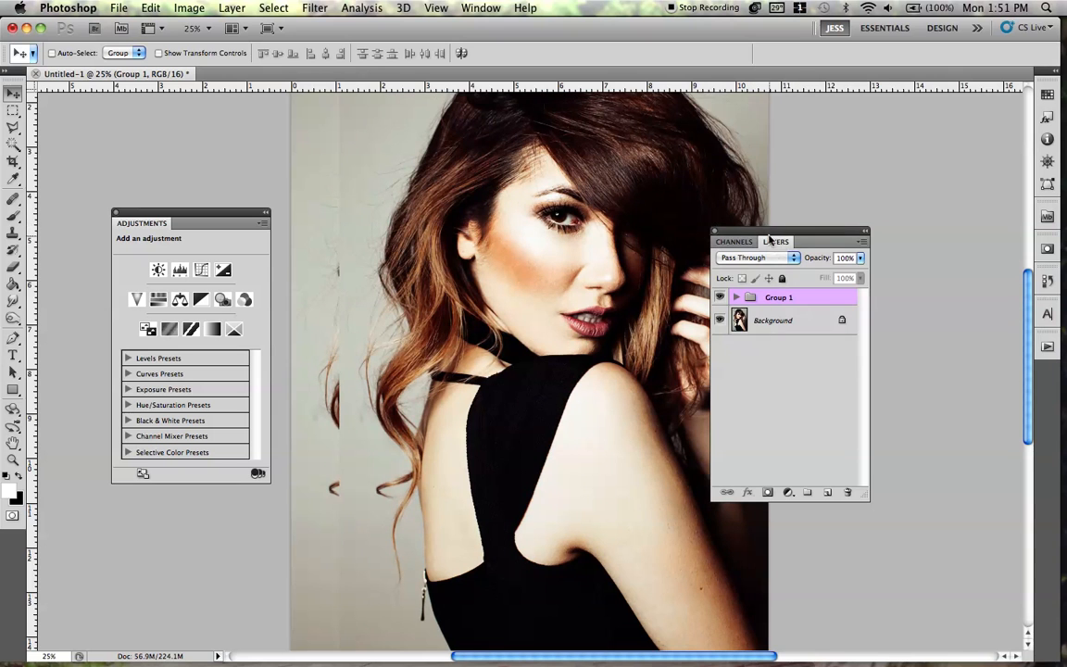
drag(815, 240, 929, 242)
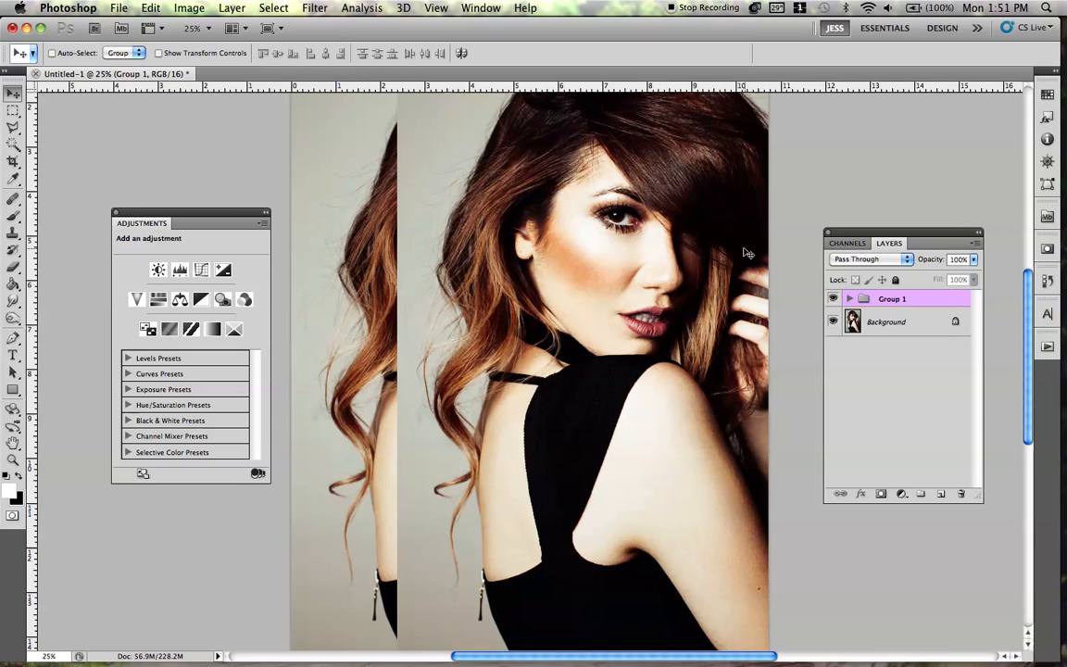
click(833, 301)
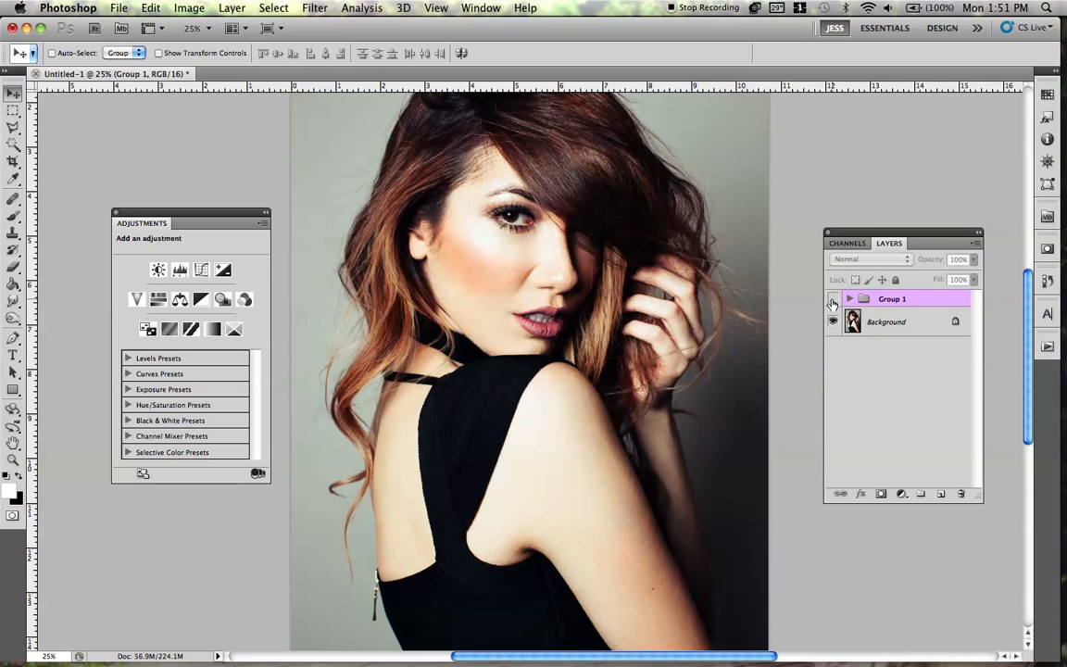
click(833, 300)
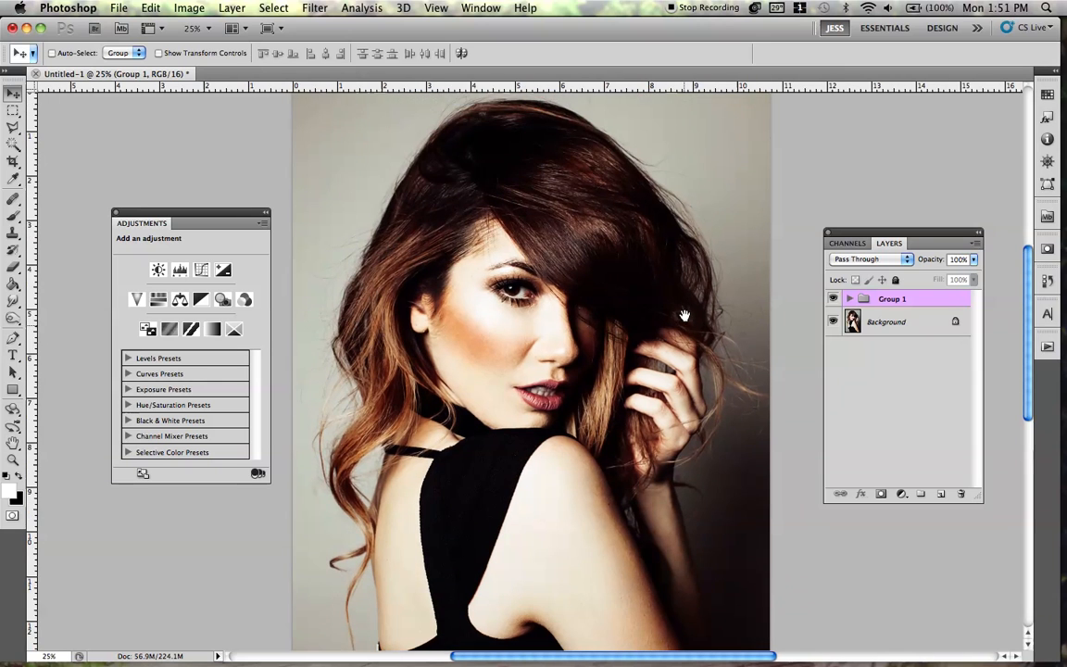
click(833, 300)
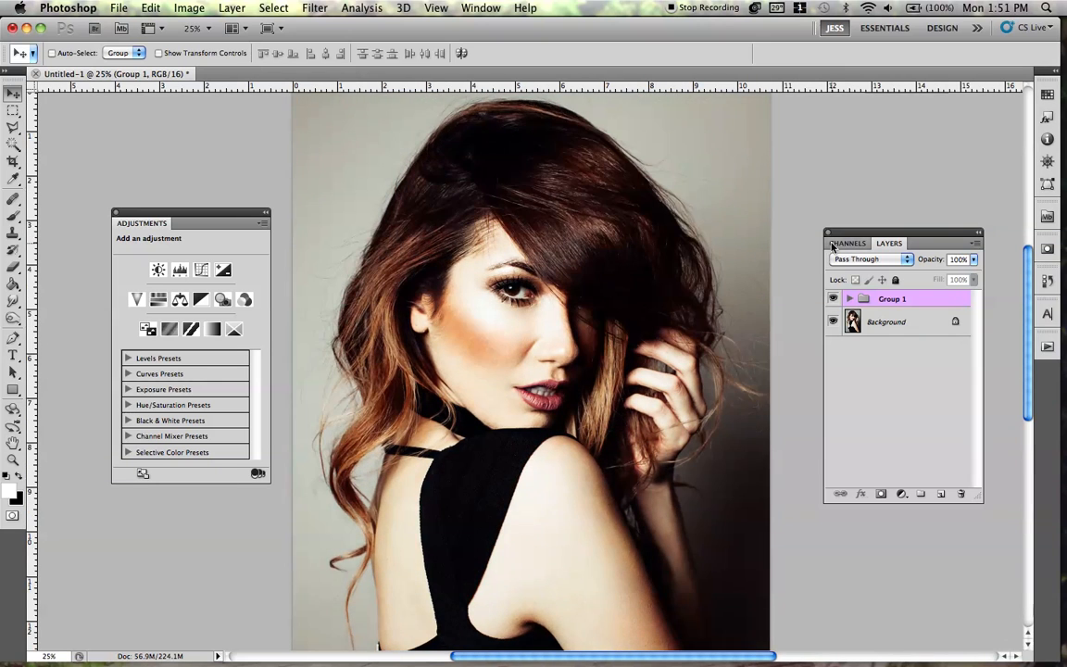
key(super+equal)
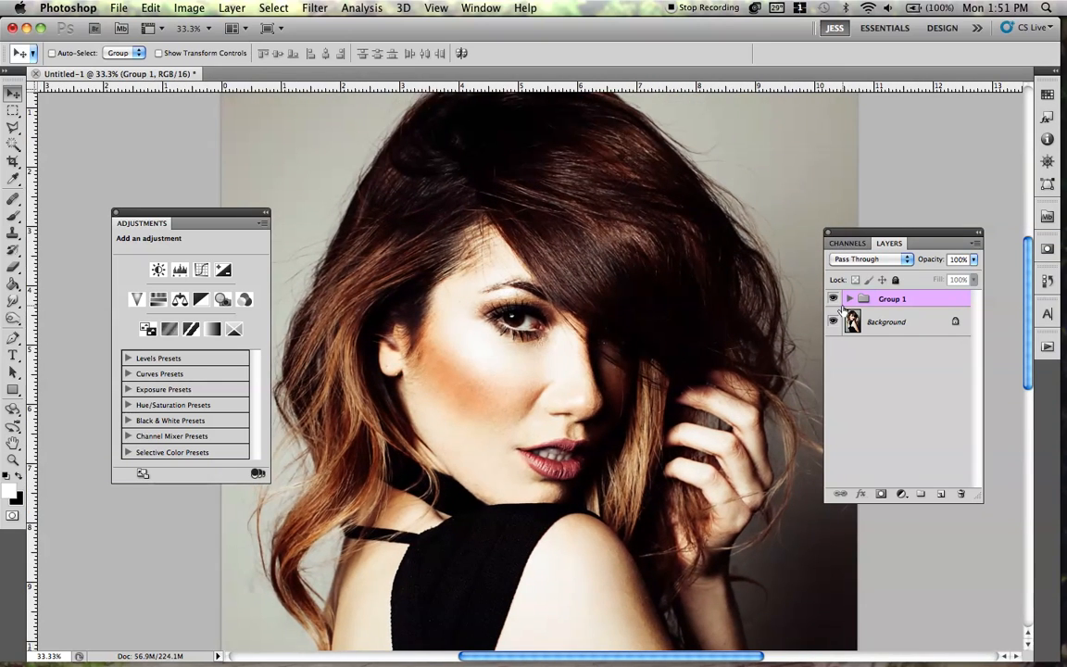
click(833, 300)
click(833, 300)
click(833, 300)
click(831, 301)
key(super+minus)
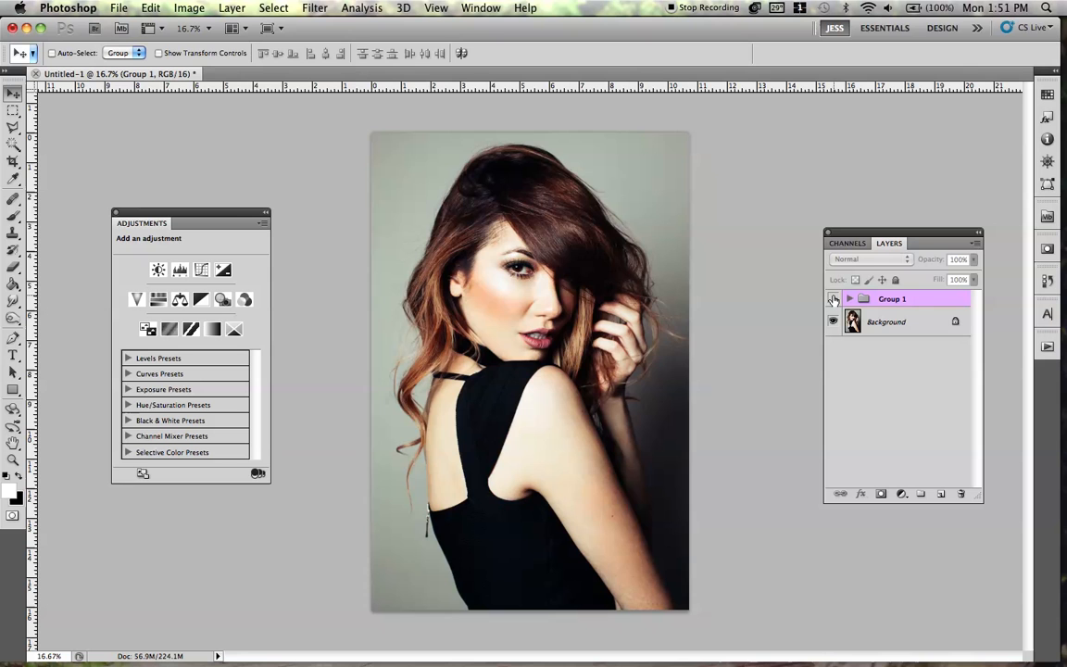
click(833, 300)
click(833, 300)
- Bring both floating palettes back beside the full portrait and toggle the layer group's visibility to compare before and after
drag(221, 220, 305, 261)
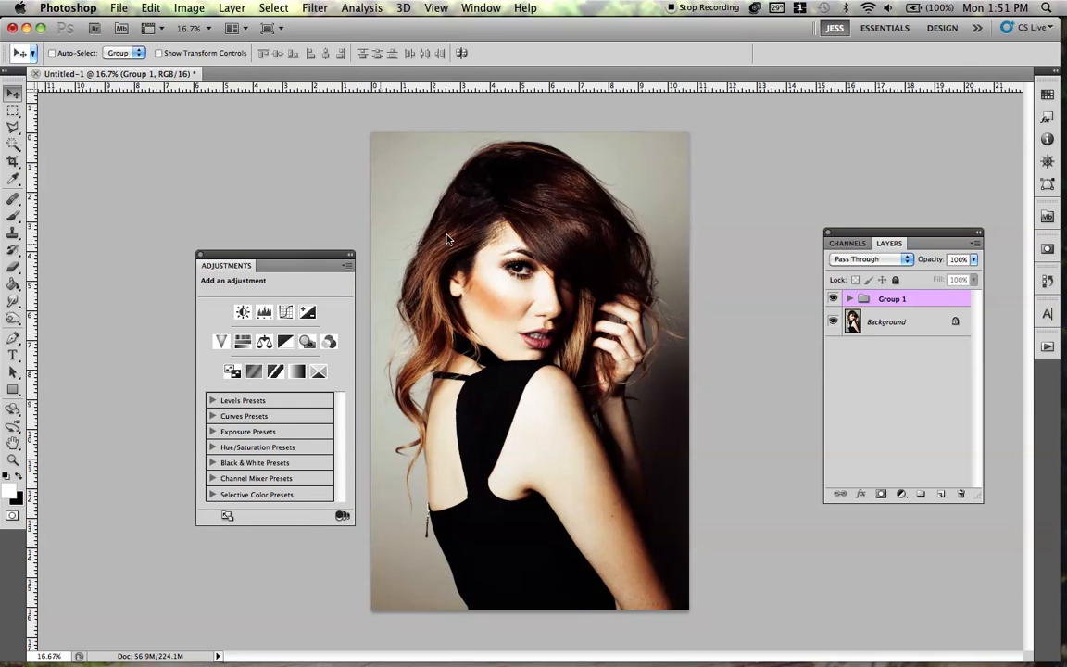
drag(891, 238, 763, 277)
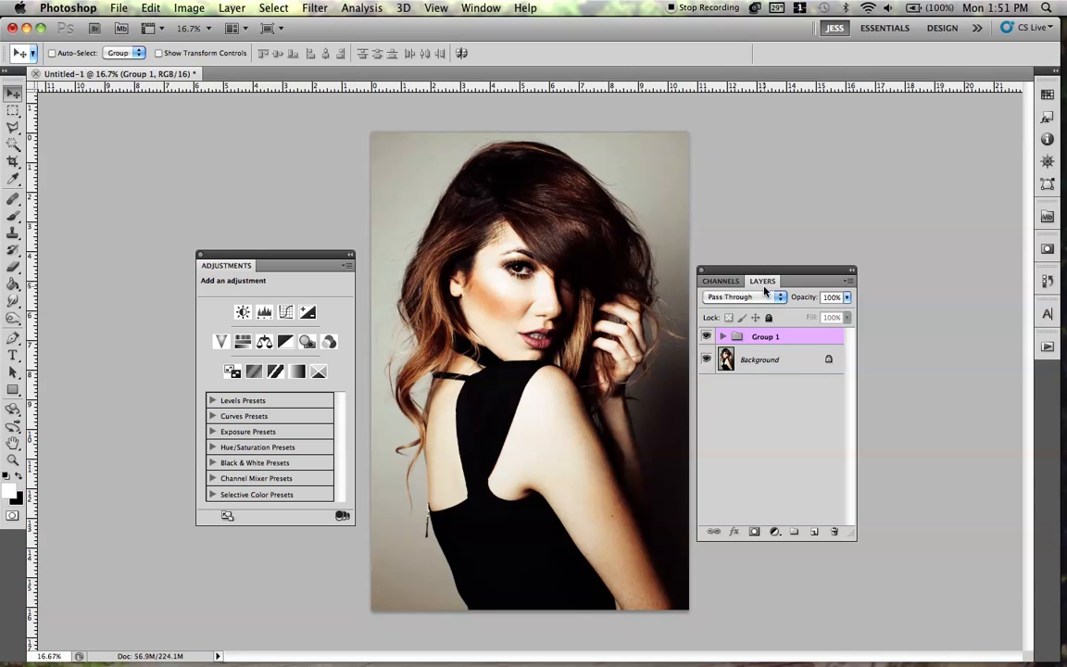
click(707, 337)
click(707, 336)
click(707, 336)
click(707, 337)
key(super+equal)
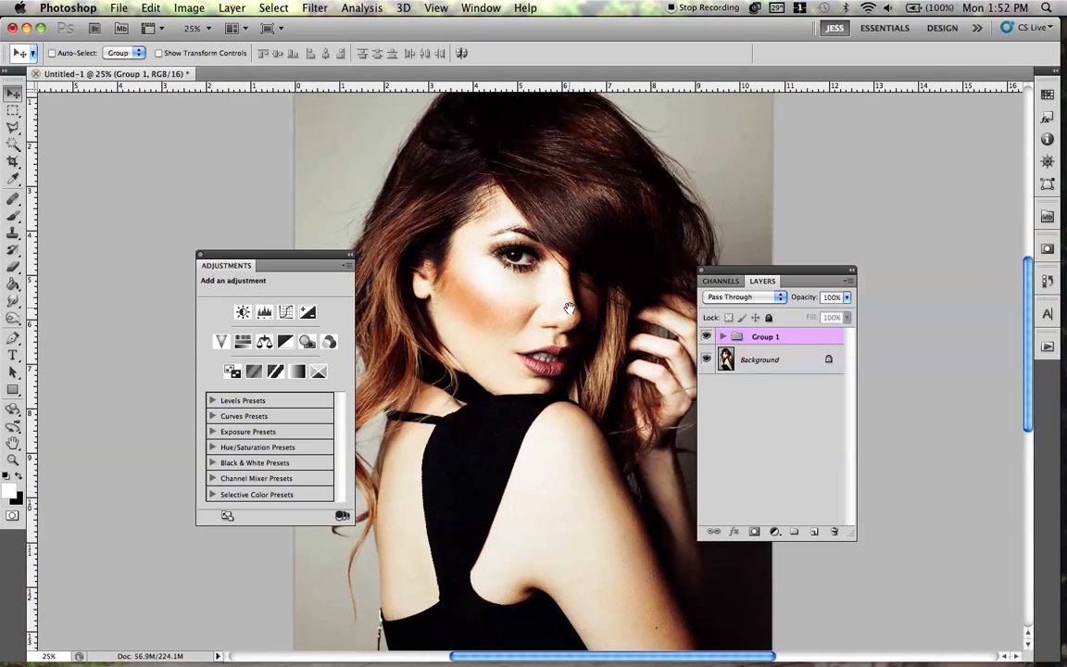
- Move the floating Adjustments and Layers palettes outward so they no longer cover the enlarged portrait
drag(769, 280, 833, 278)
drag(297, 265, 240, 275)
mouse_move(826, 278)
mouse_down()
mouse_move(850, 292)
mouse_move(836, 292)
mouse_up()
drag(246, 267, 241, 267)
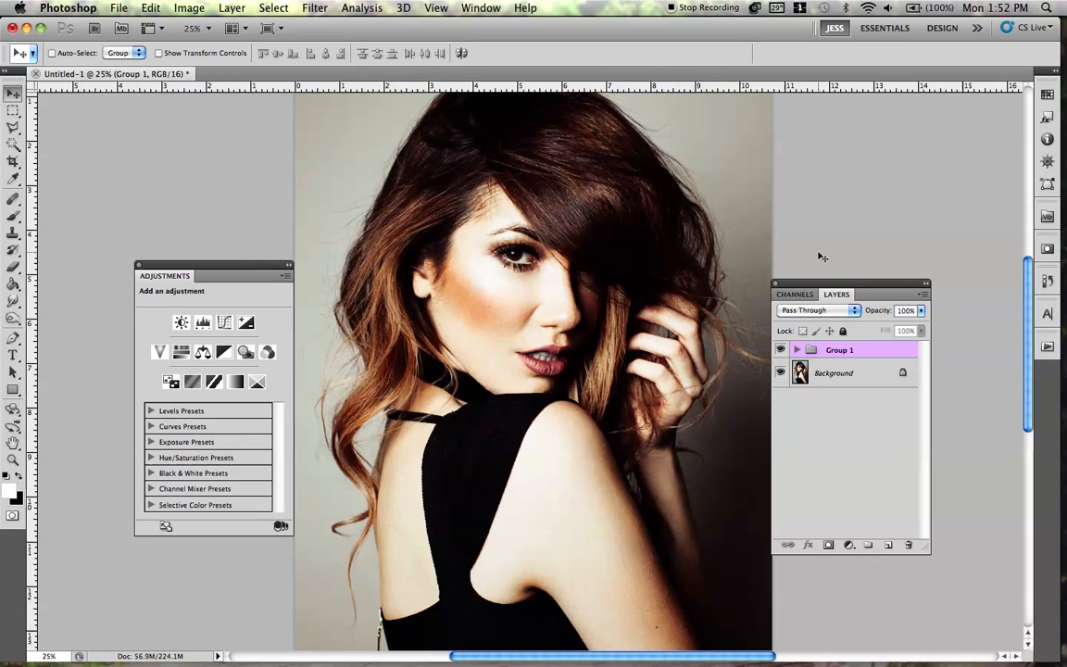